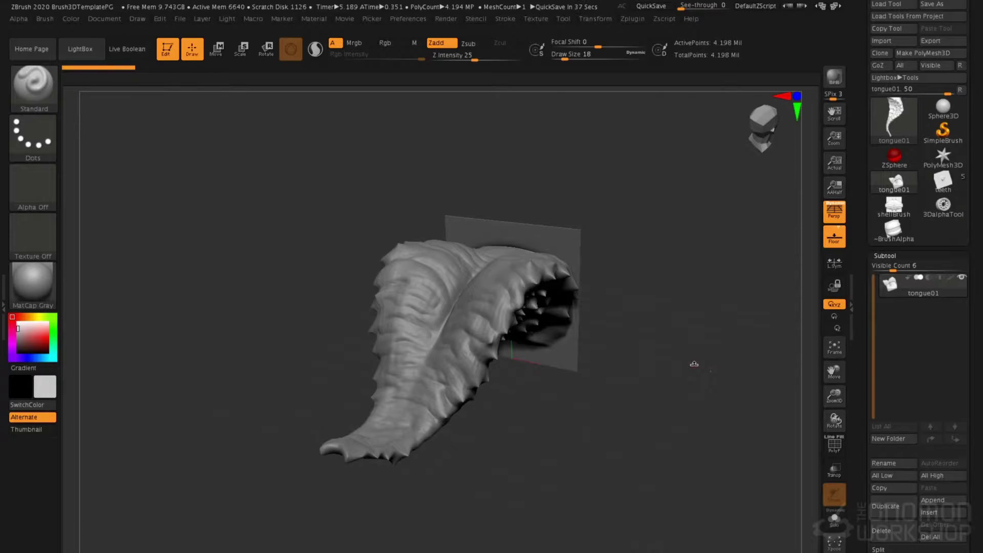
Face the tongue01 mesh straight from the front and turn off perspective.
drag(528, 437, 609, 456)
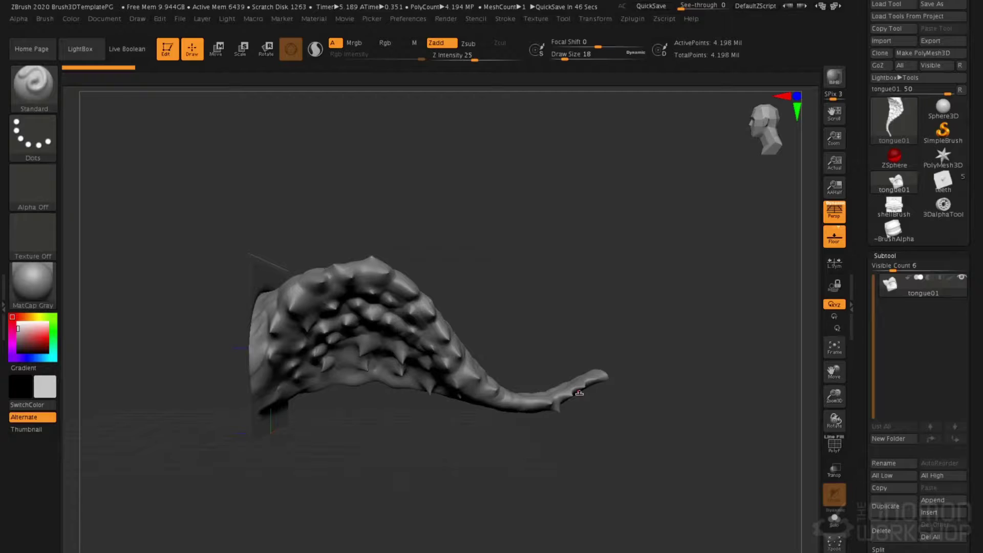
drag(630, 305, 661, 306)
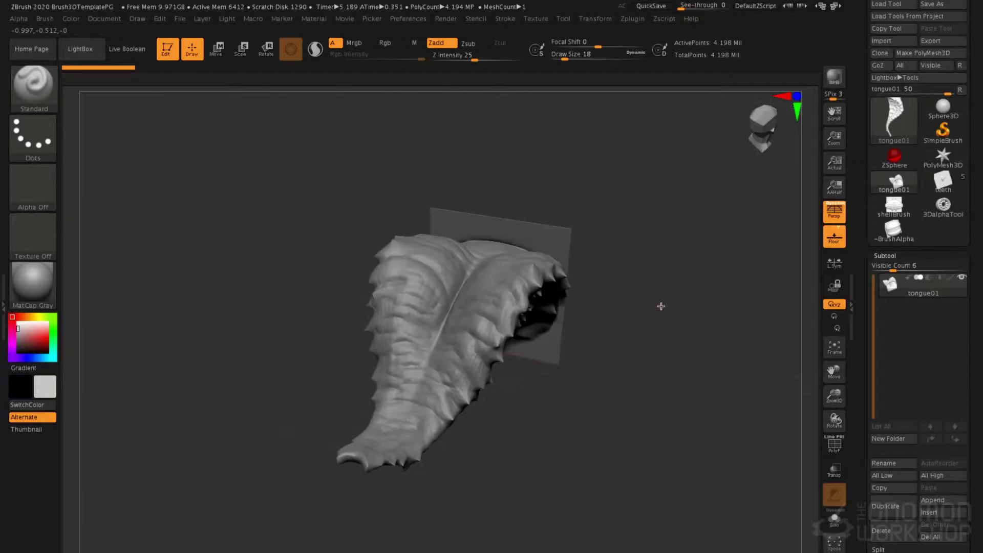
drag(597, 362, 630, 323)
key(p)
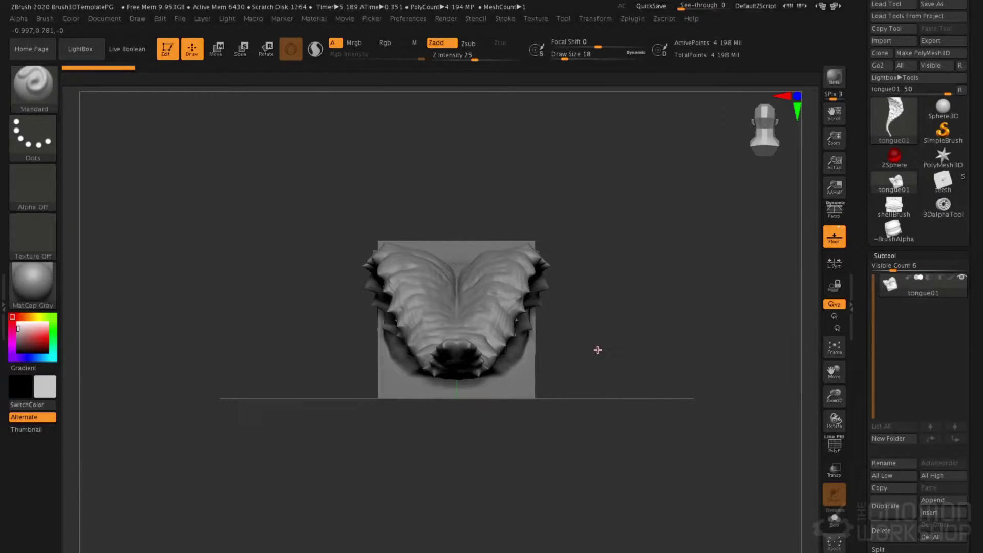
Select the Chisel3D brush and add the tongue01 mesh to it as a new 3D alpha using From Mesh.
key(b)
key(c)
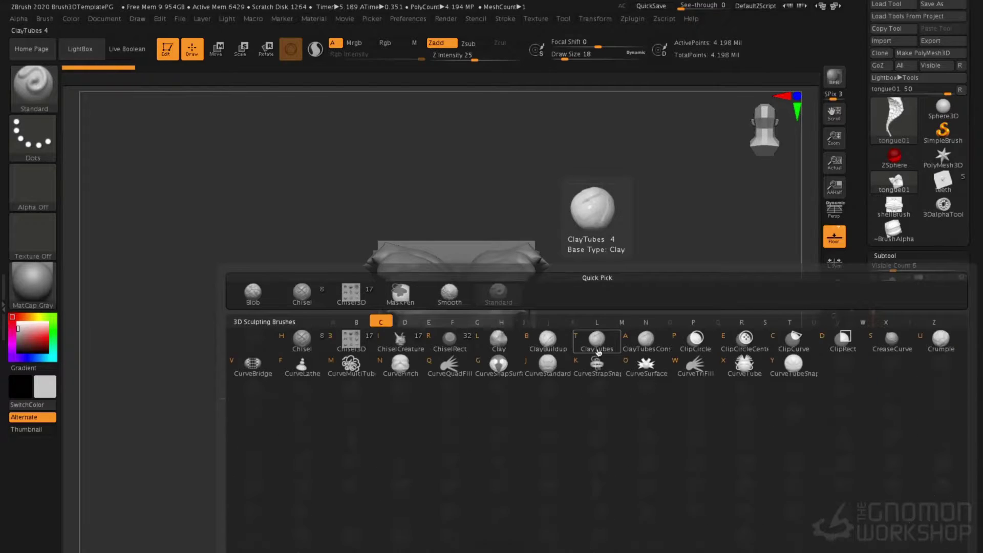
click(350, 343)
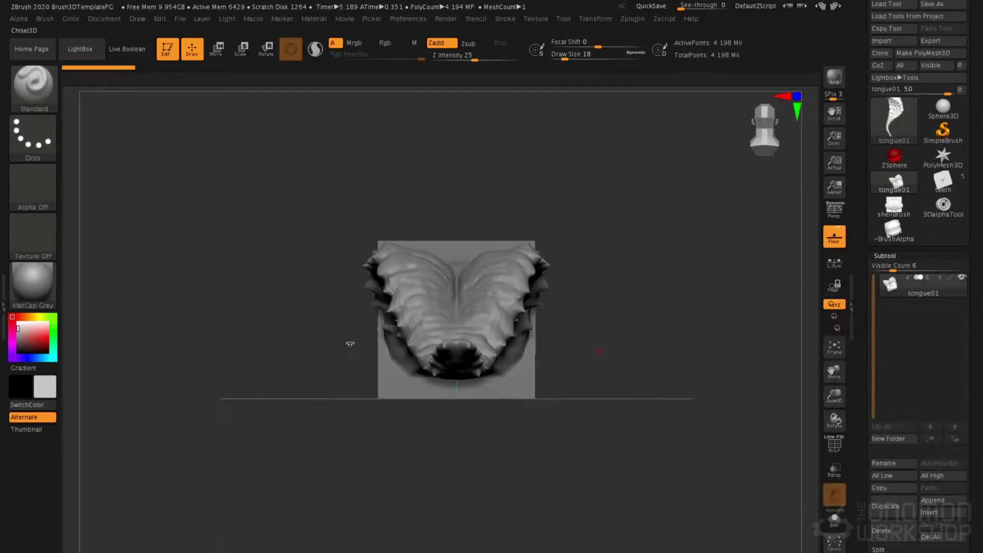
drag(617, 100, 376, 108)
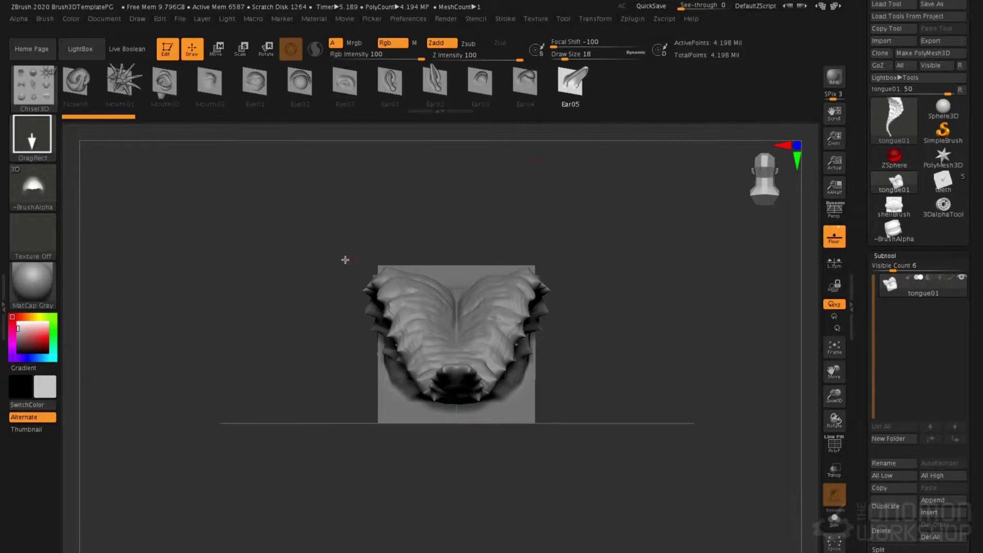
click(45, 19)
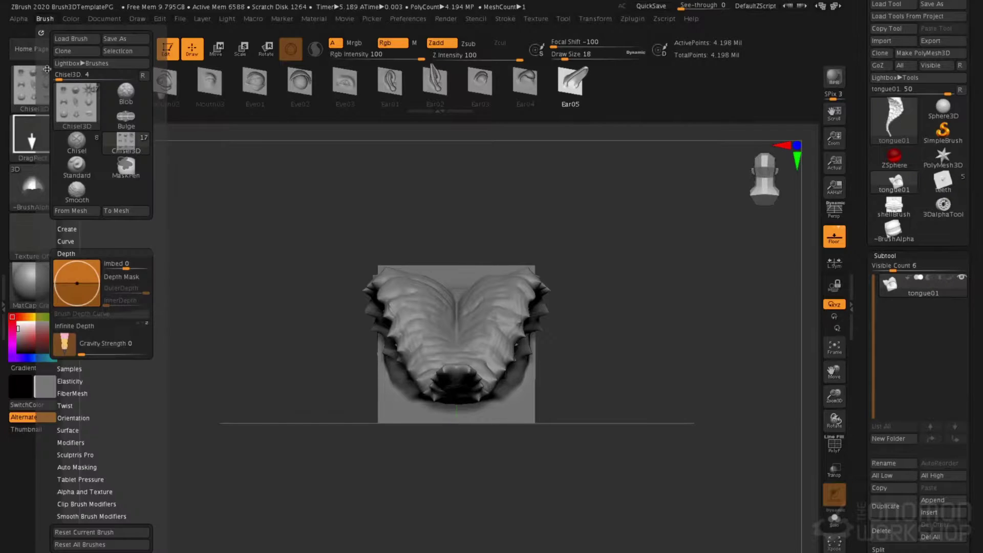
click(71, 228)
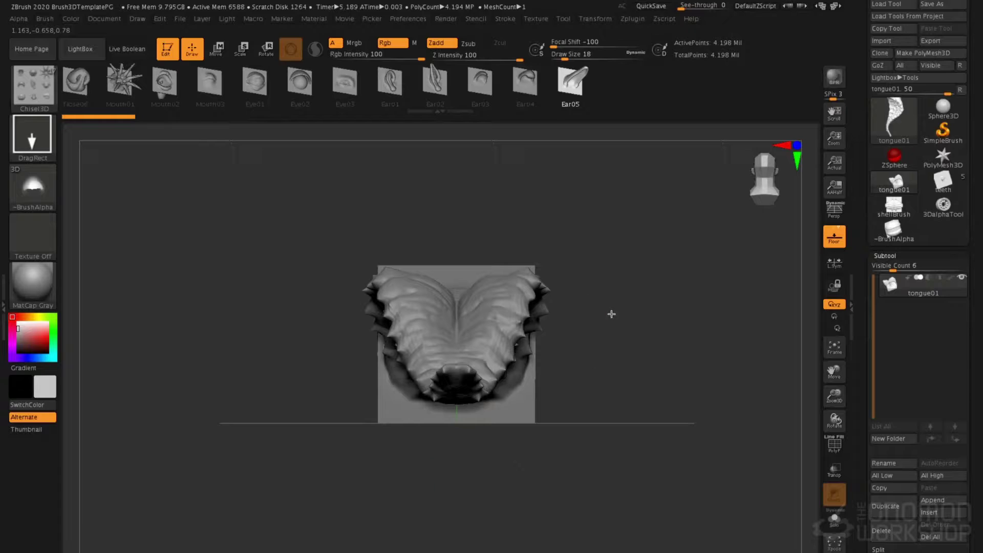
drag(611, 314, 632, 308)
click(45, 19)
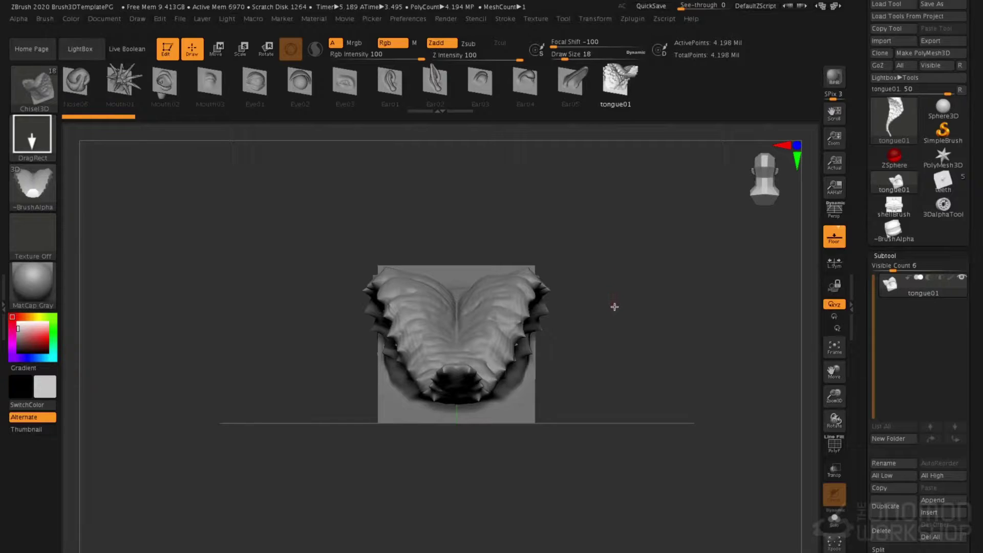
Switch to the PolyMesh3D star, replace it with a PolySphere and enlarge the sphere.
click(943, 156)
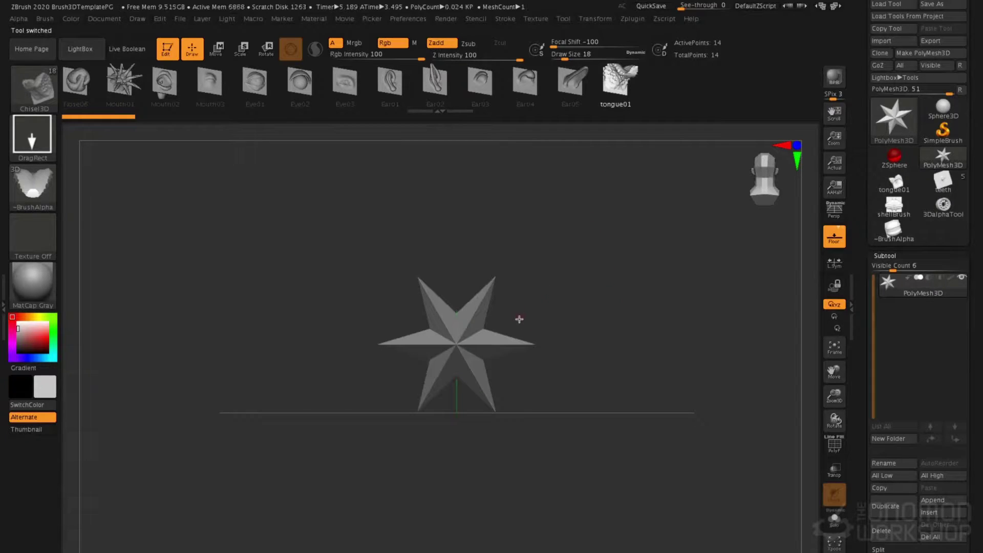
key(w)
click(423, 266)
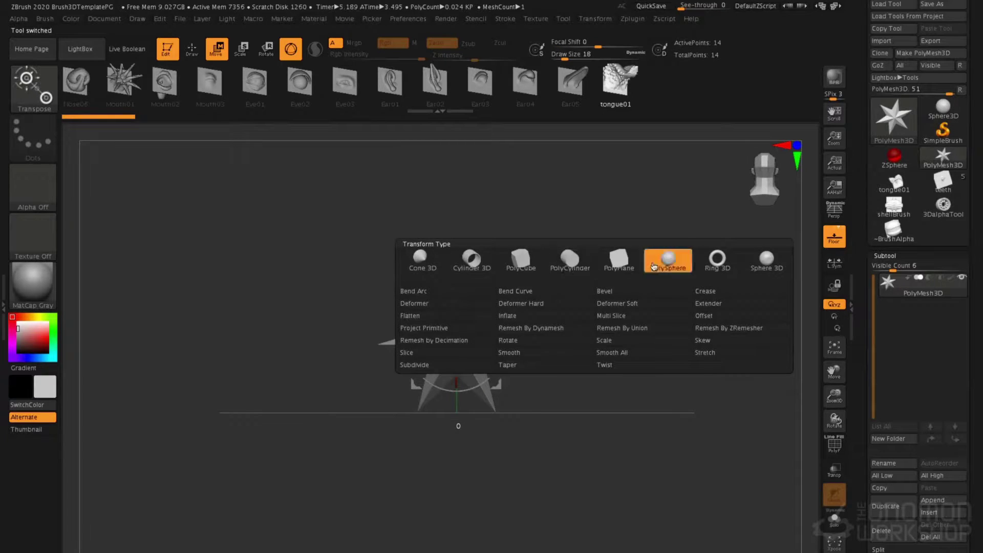
click(668, 259)
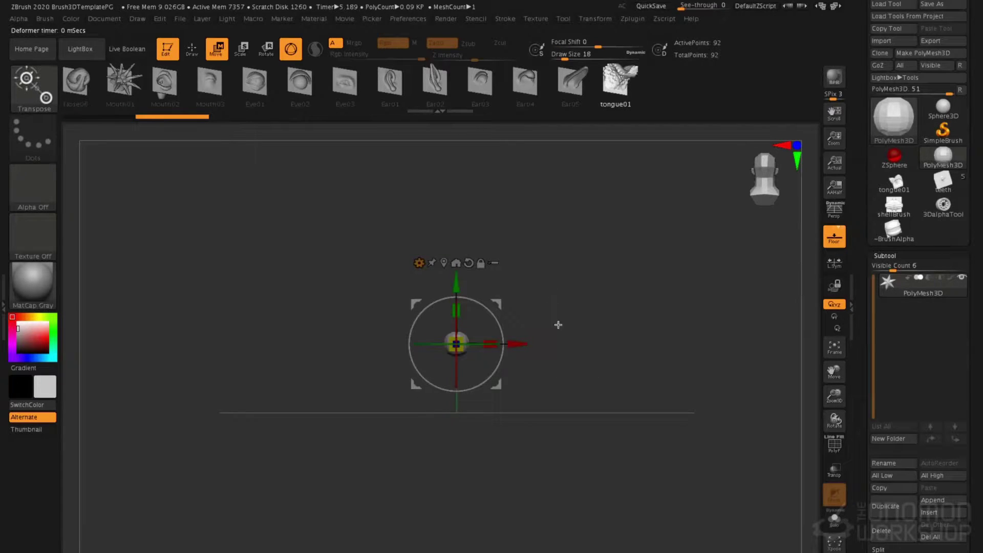
drag(462, 337, 619, 366)
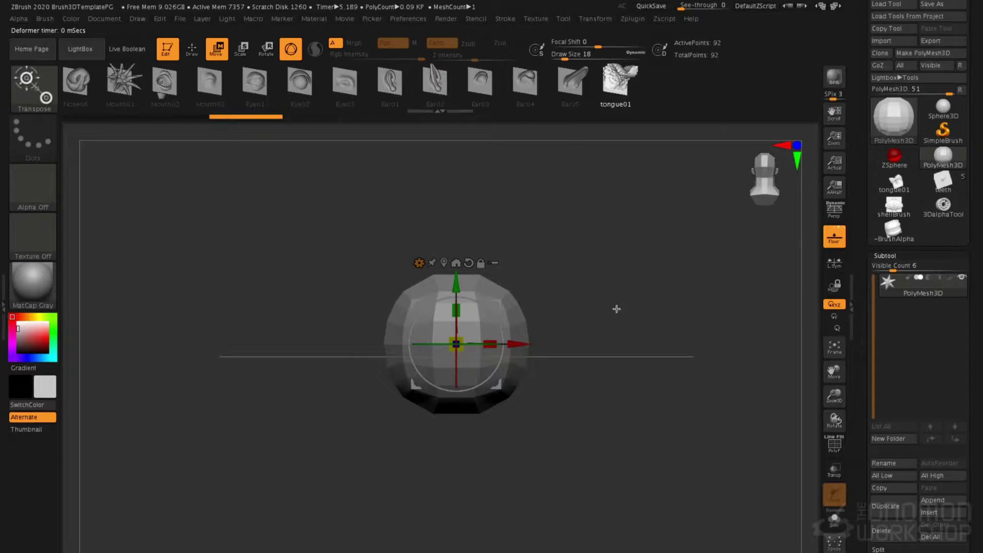
Return to Draw mode and subdivide the sphere repeatedly to about 5.9 million polygons.
key(q)
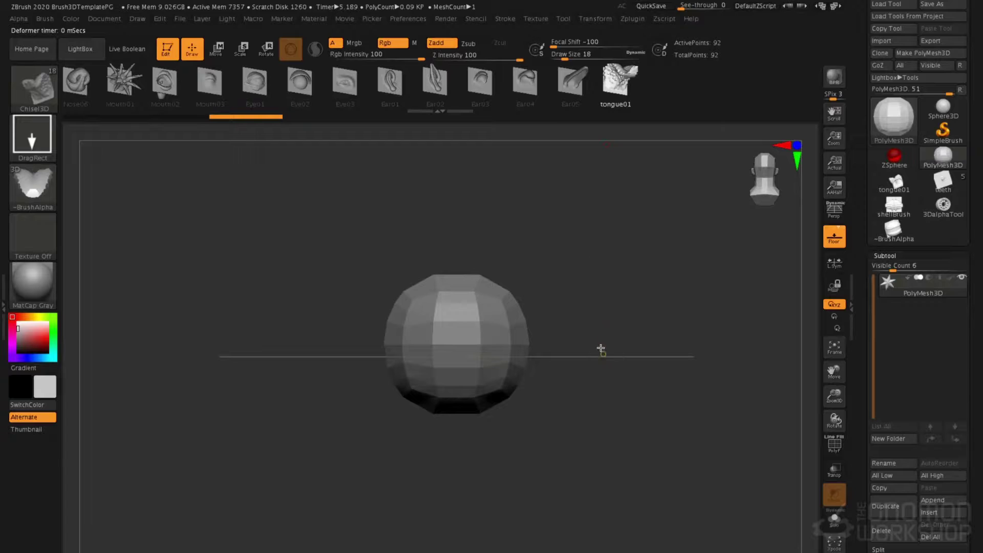
key(ctrl+d)
key(ctrl+d)
key(ctrl+d)
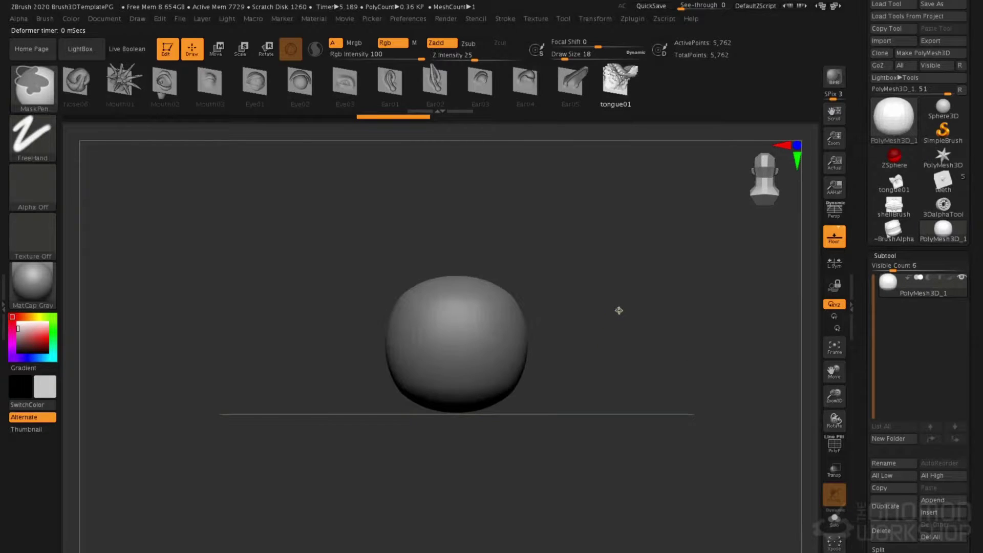
key(ctrl+d)
key(ctrl+d)
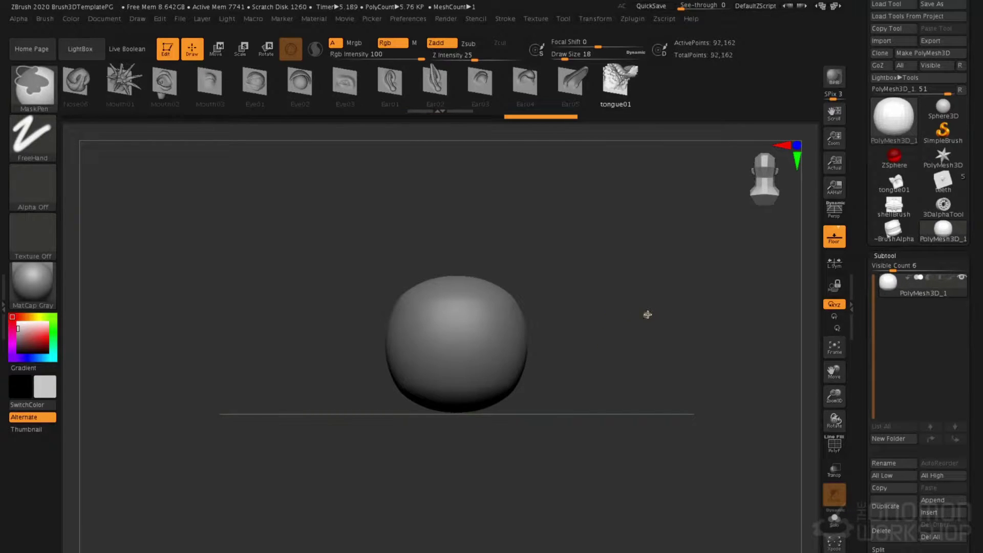
key(ctrl+d)
key(ctrl+d)
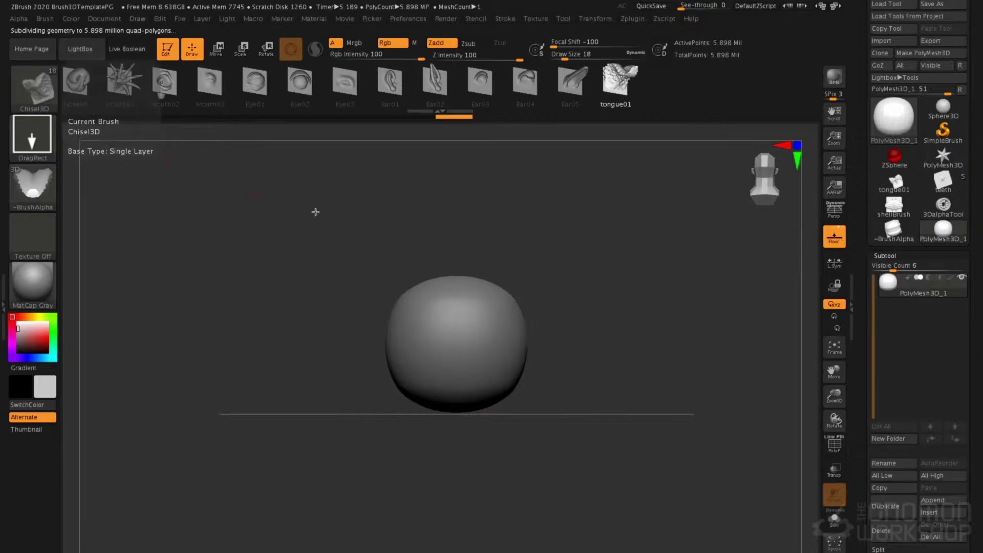
Set the draw size to 167 and stamp the tongue01 alpha large onto the front of the sphere.
alt+right_drag(489, 367, 486, 348)
key(space)
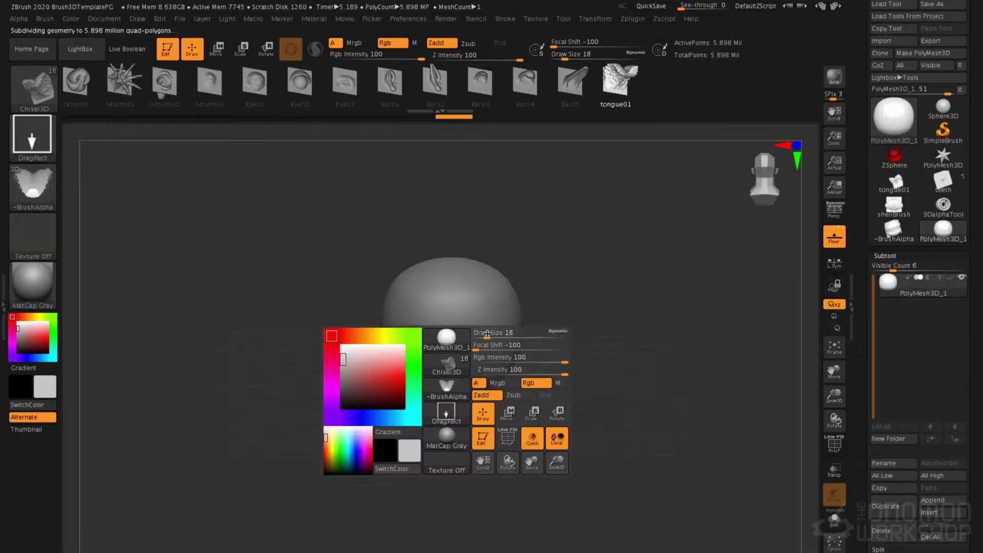
drag(488, 337, 514, 335)
right_drag(514, 336, 540, 325)
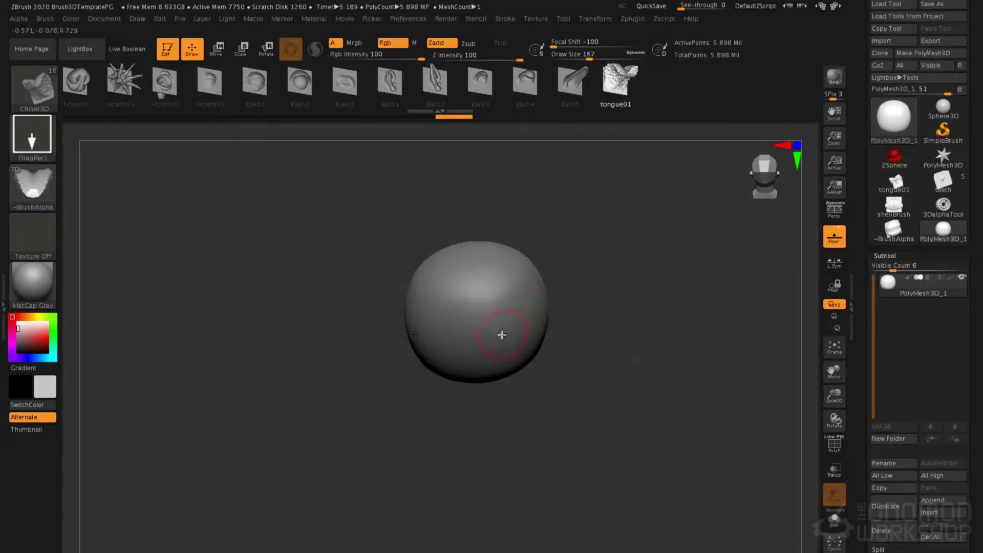
mouse_move(507, 344)
mouse_down()
mouse_move(517, 401)
mouse_move(487, 492)
mouse_up()
Examine the stamped tongues from several sides and look through the available alphas.
mouse_move(487, 492)
right_down()
mouse_move(472, 404)
mouse_move(486, 394)
mouse_move(451, 394)
mouse_move(519, 320)
mouse_move(511, 342)
mouse_move(317, 465)
right_up()
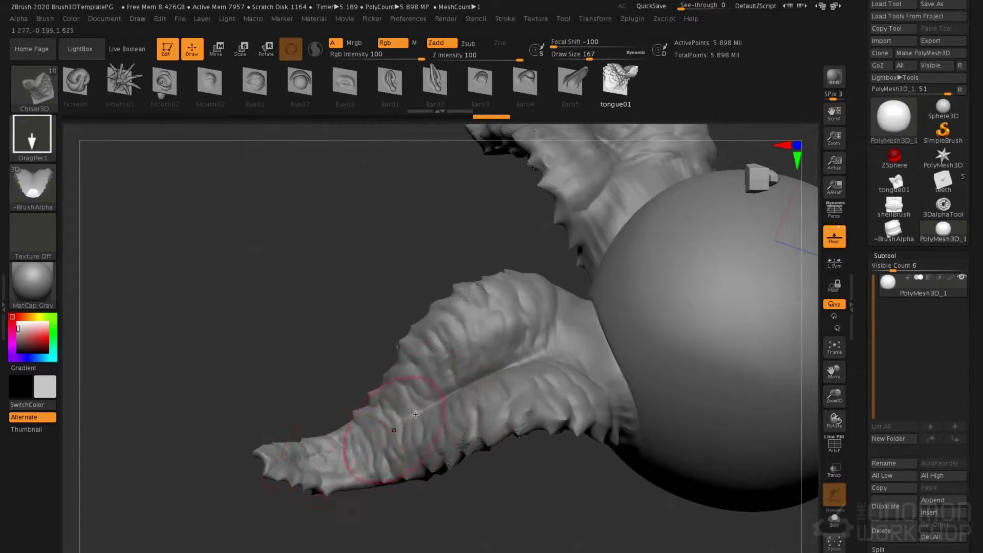
right_drag(533, 358, 557, 261)
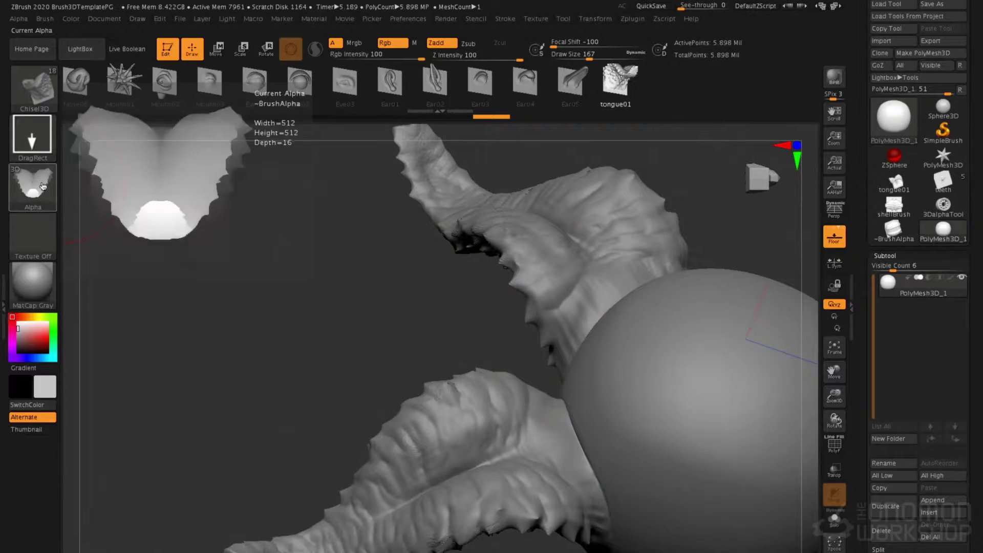
click(34, 183)
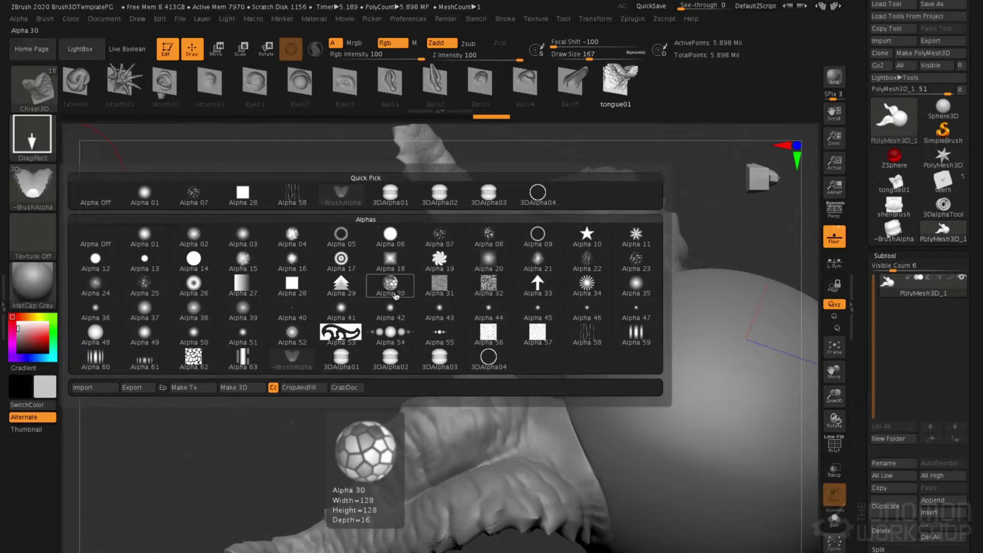
drag(516, 377, 526, 497)
alt+drag(352, 367, 449, 299)
drag(568, 268, 517, 371)
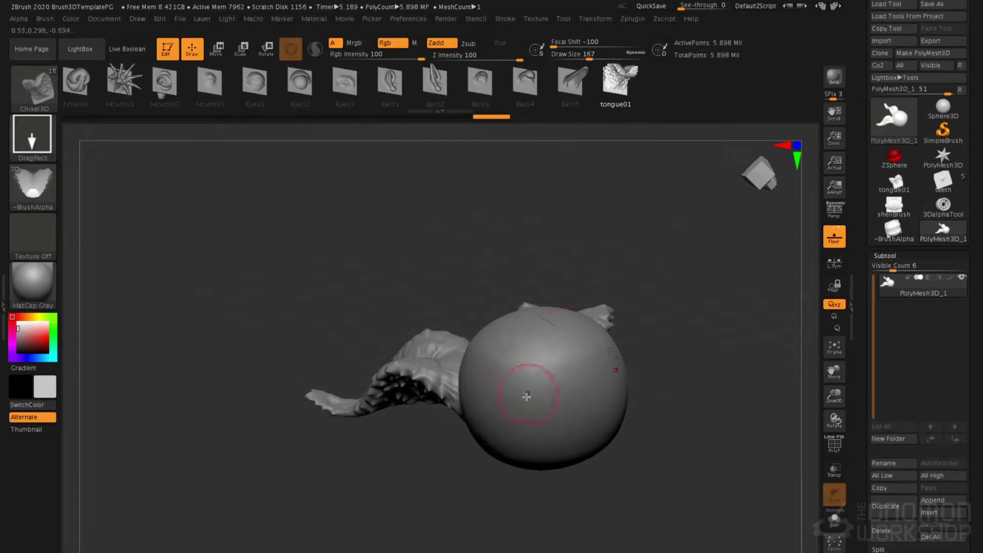
drag(517, 428, 498, 418)
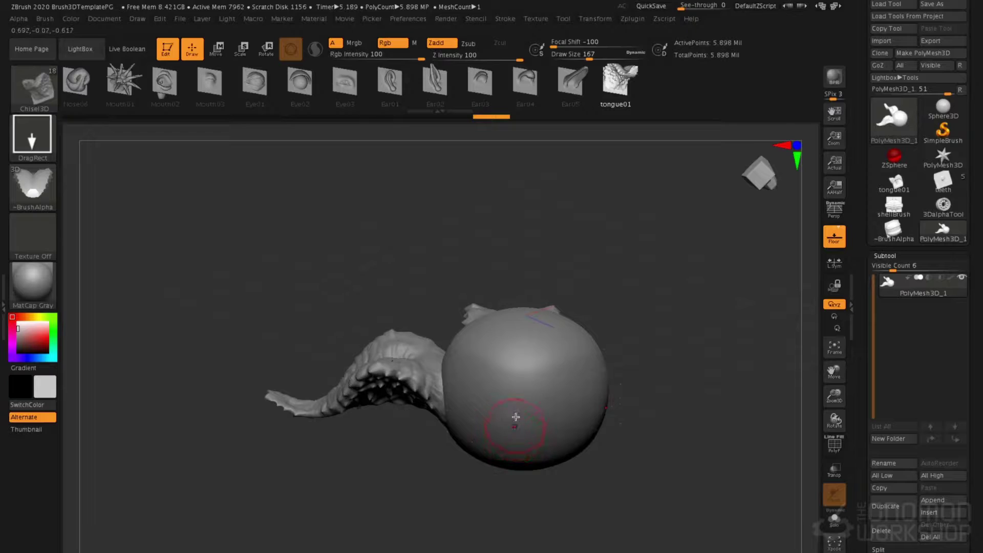
alt+right_drag(501, 426, 490, 393)
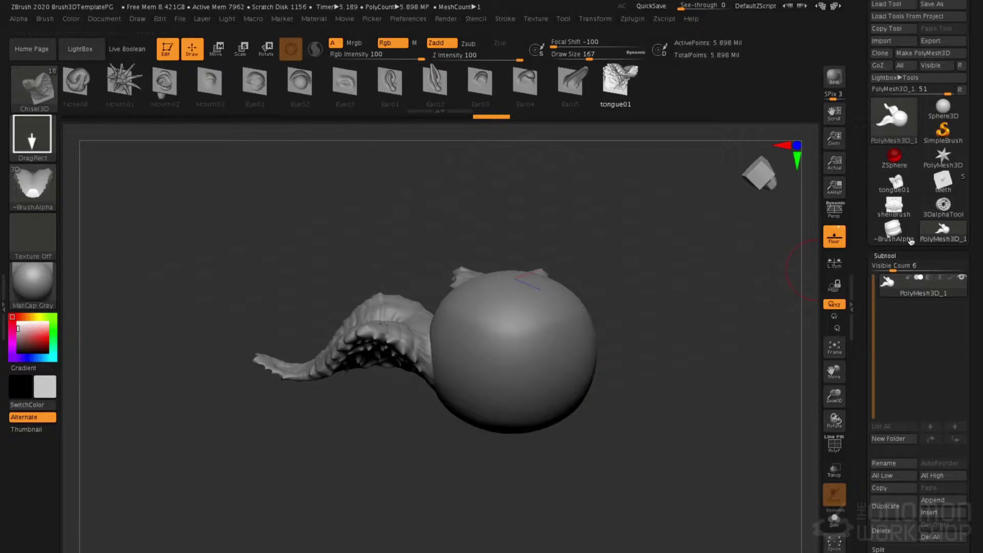
Switch to the teeth tool and face its planes straight on.
click(943, 182)
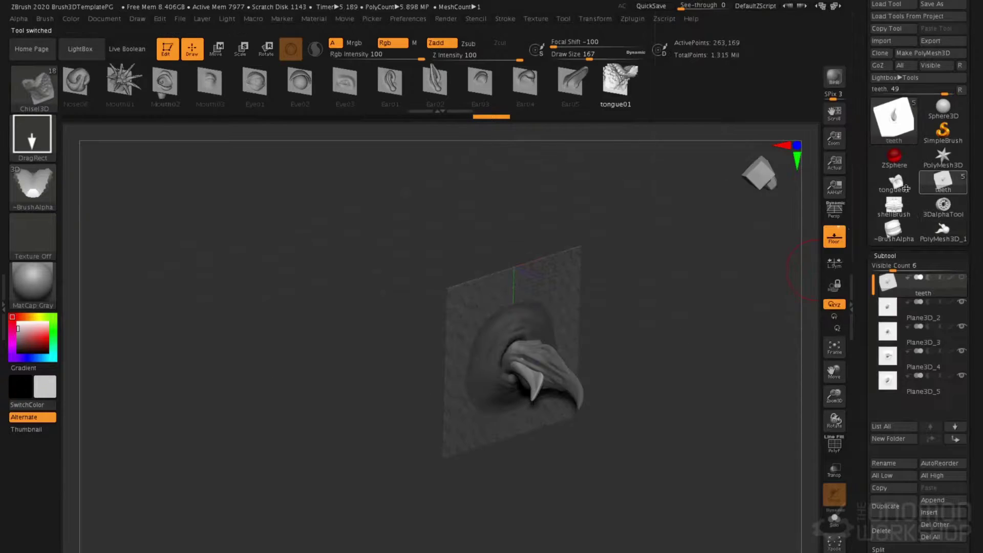
shift+right_drag(715, 291, 689, 273)
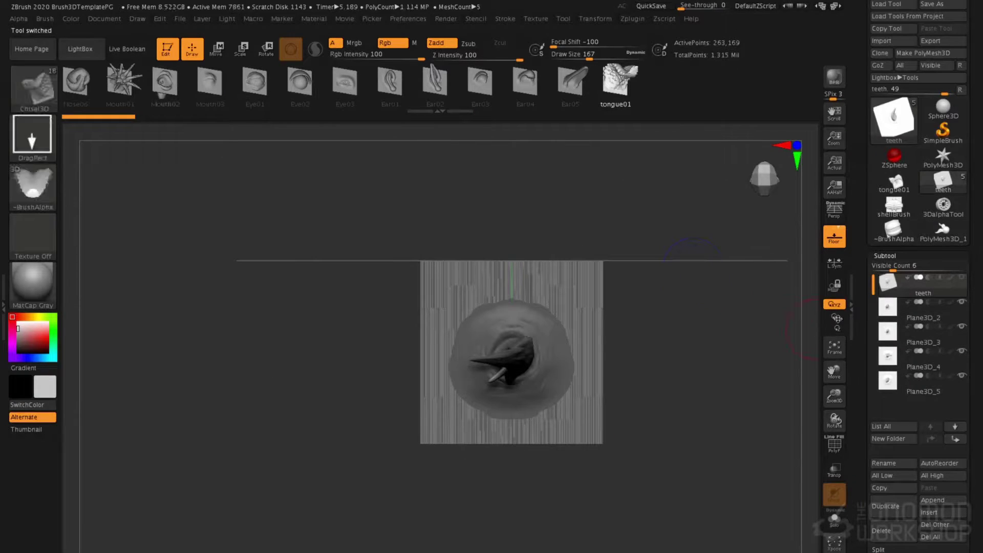
Inspect the teeth subtools individually in Solo mode, then show them all together again facing straight on.
click(834, 518)
drag(761, 401, 674, 327)
click(888, 307)
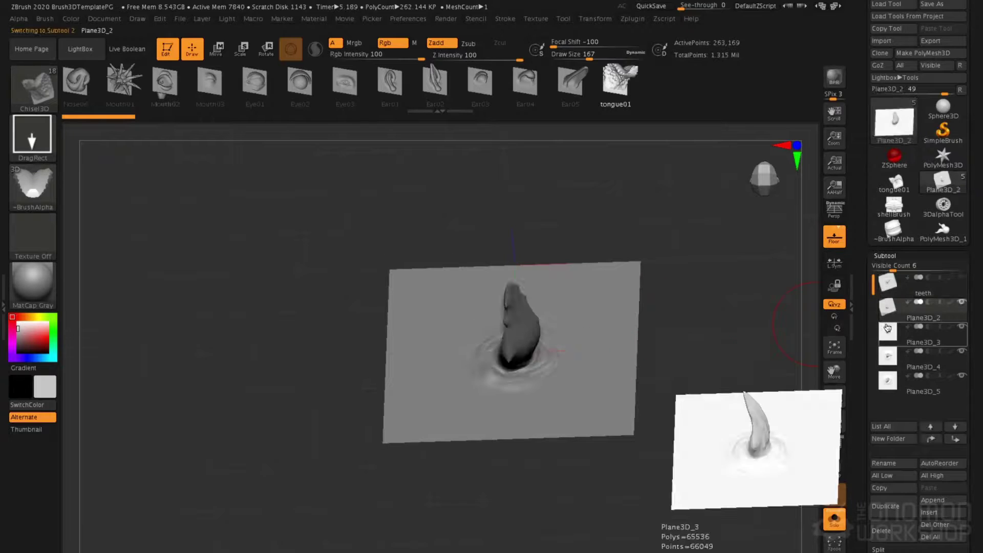
click(888, 335)
click(889, 358)
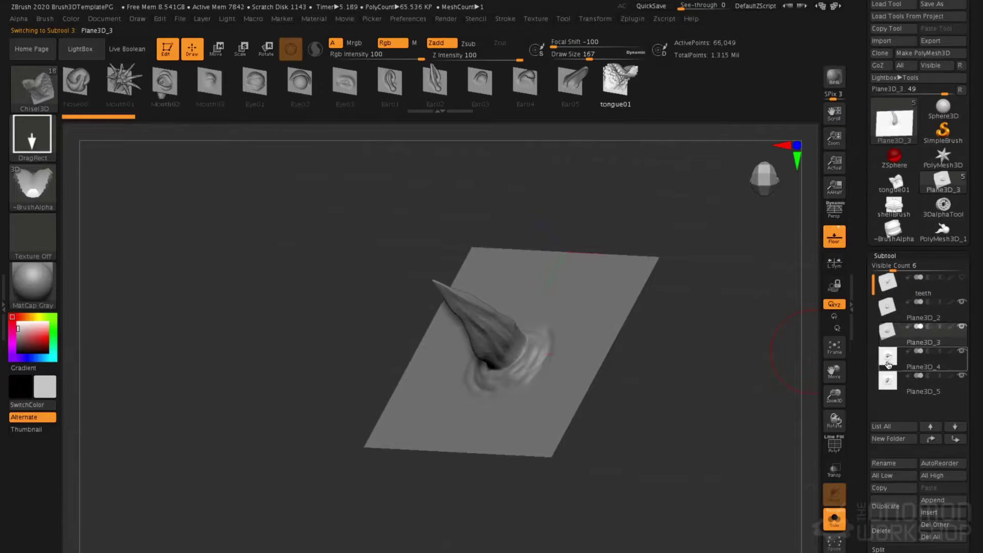
click(888, 383)
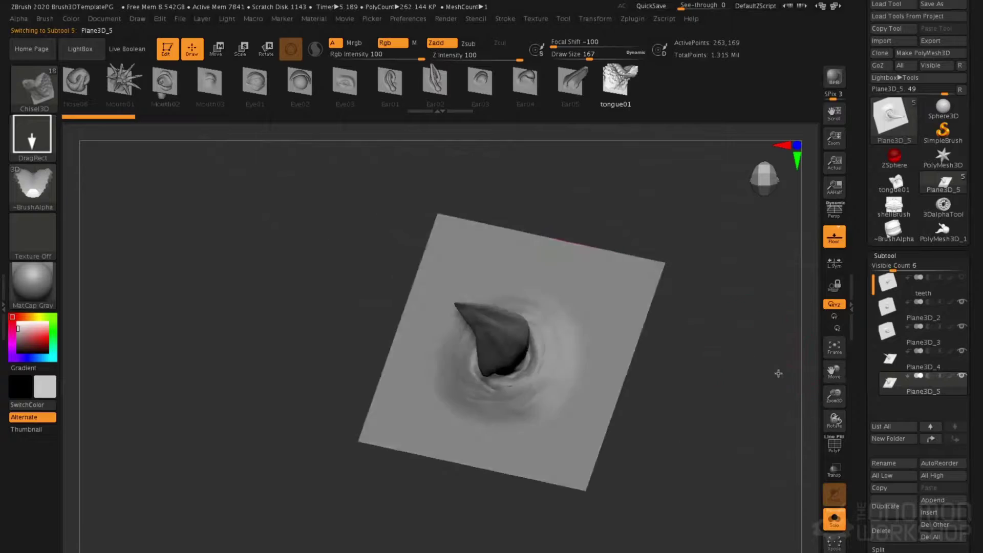
click(895, 290)
shift+drag(754, 303, 698, 384)
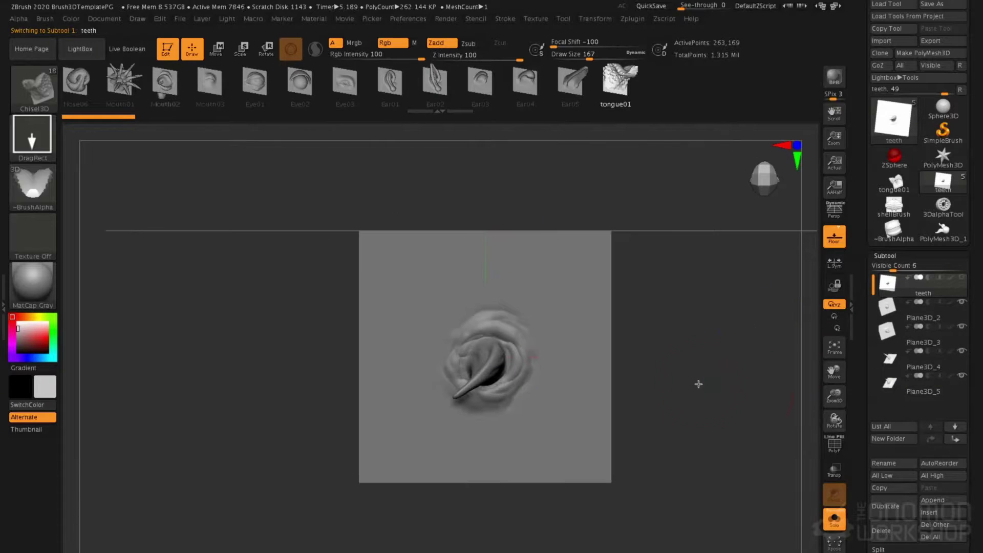
click(834, 518)
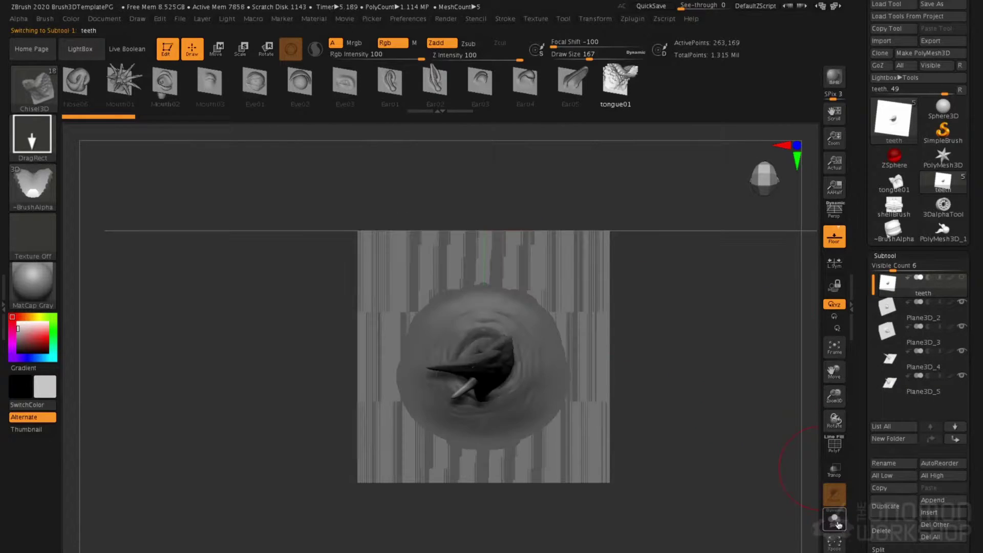
Create a MultiAlpha brush from all teeth subtools and switch back to the PolyMesh3D_1 sphere.
click(45, 19)
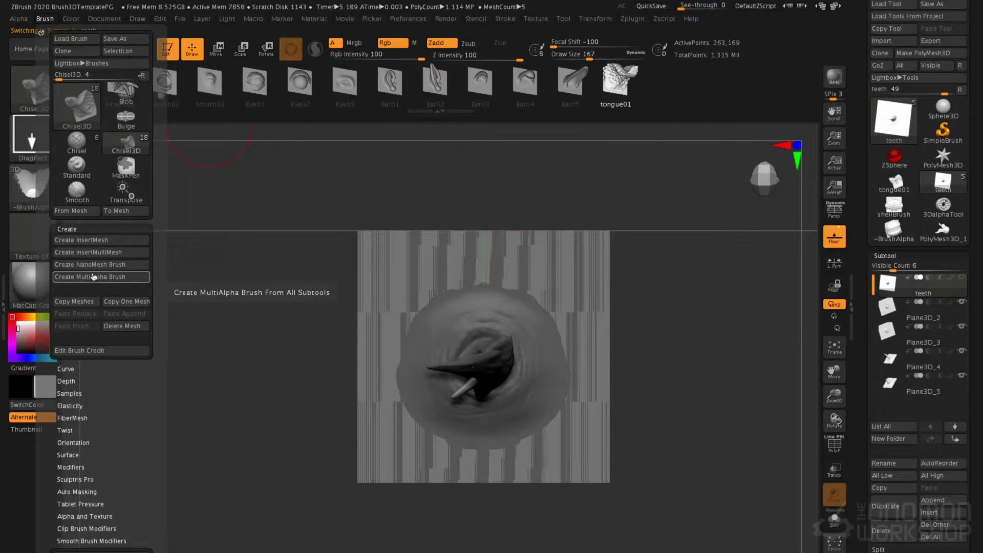
click(93, 280)
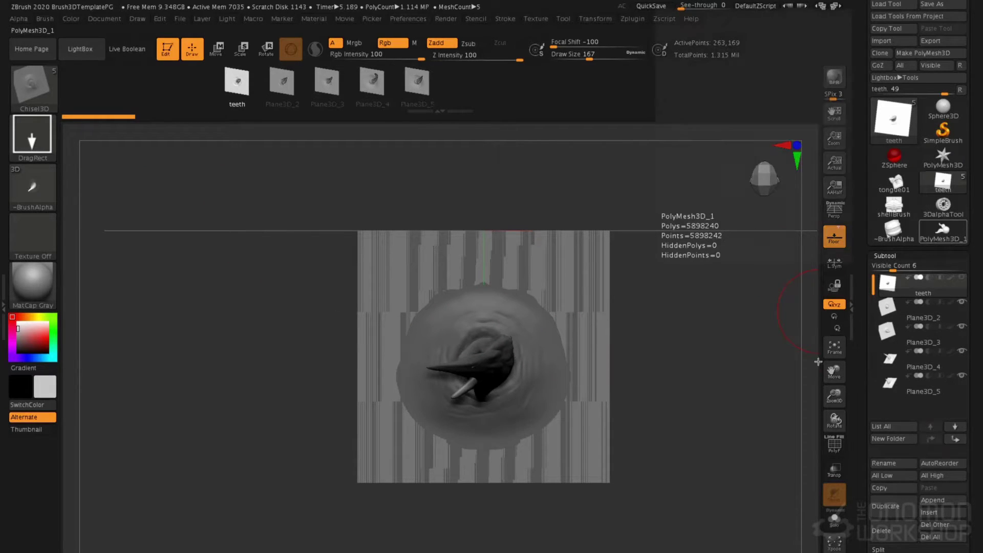
click(943, 236)
alt+drag(591, 291, 431, 231)
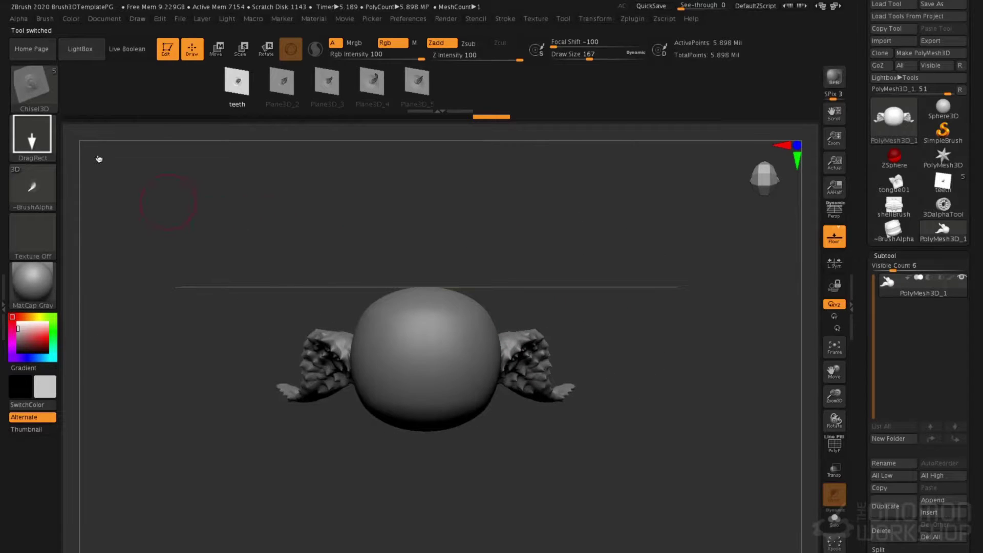
Look at the alphas of the ChiselCreature brush and return to the Chisel3D brush holding the teeth.
key(b)
click(189, 336)
key(b)
key(c)
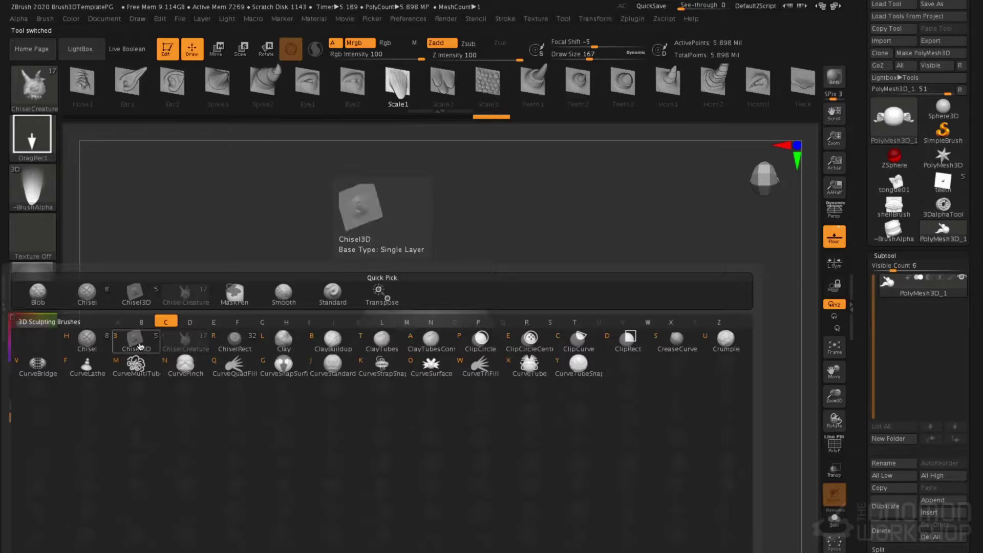
click(134, 346)
Choose the Plane3D_5 tooth alpha and stamp several teeth on the bare side of the sphere.
click(263, 81)
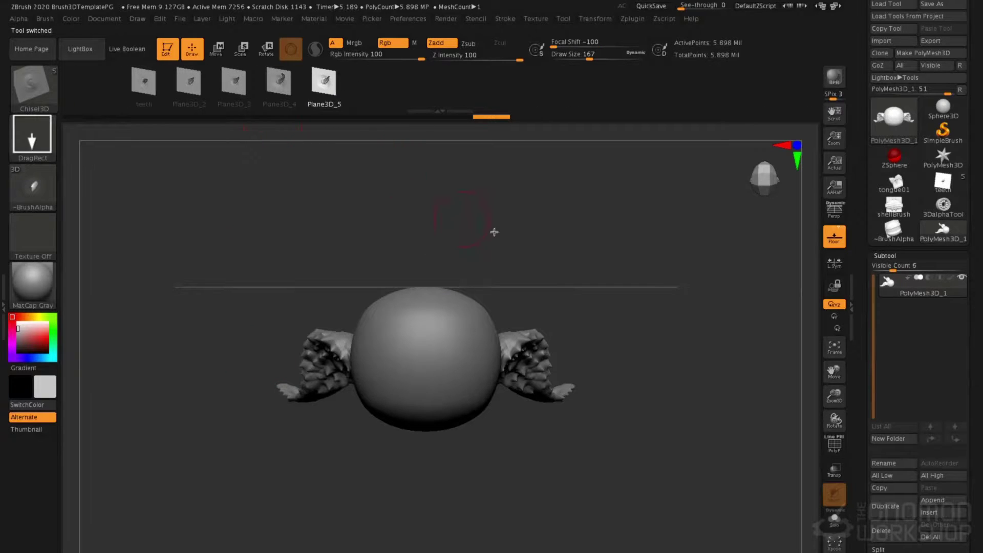
drag(504, 261, 517, 313)
drag(388, 326, 397, 363)
right_drag(371, 287, 392, 343)
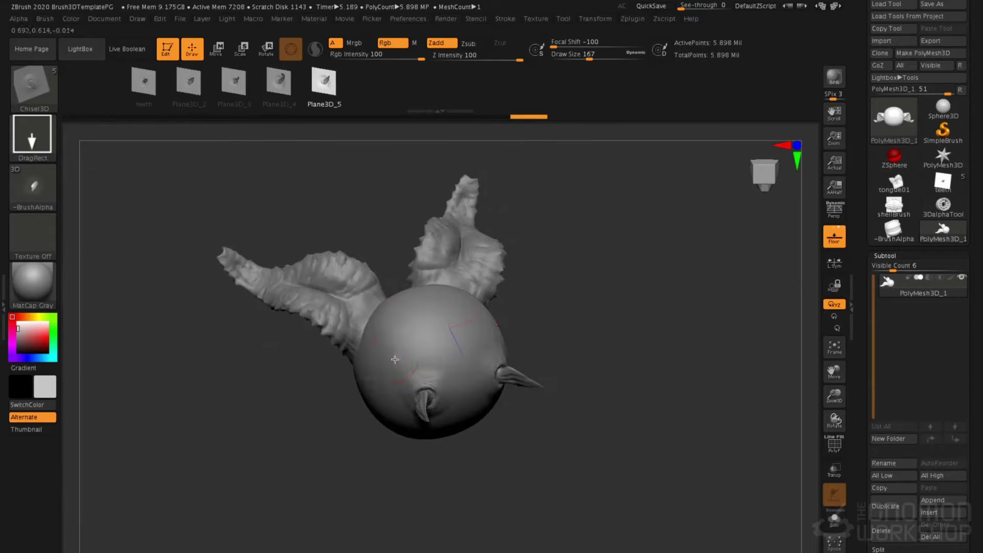
drag(394, 358, 401, 404)
Switch to the Plane3D_4 tooth alpha and stamp curved teeth across the sphere between the existing ones.
click(281, 83)
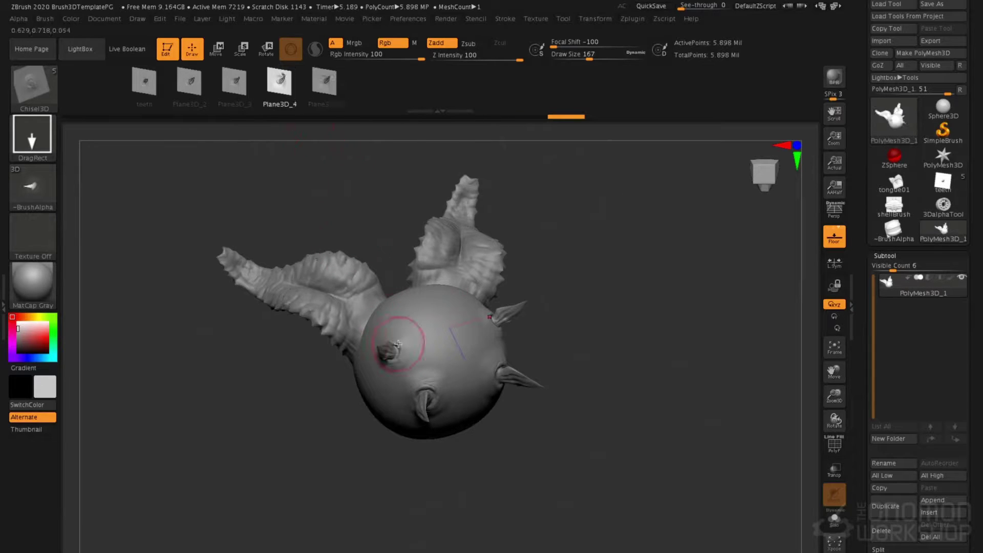
drag(403, 329, 409, 365)
right_drag(419, 308, 413, 321)
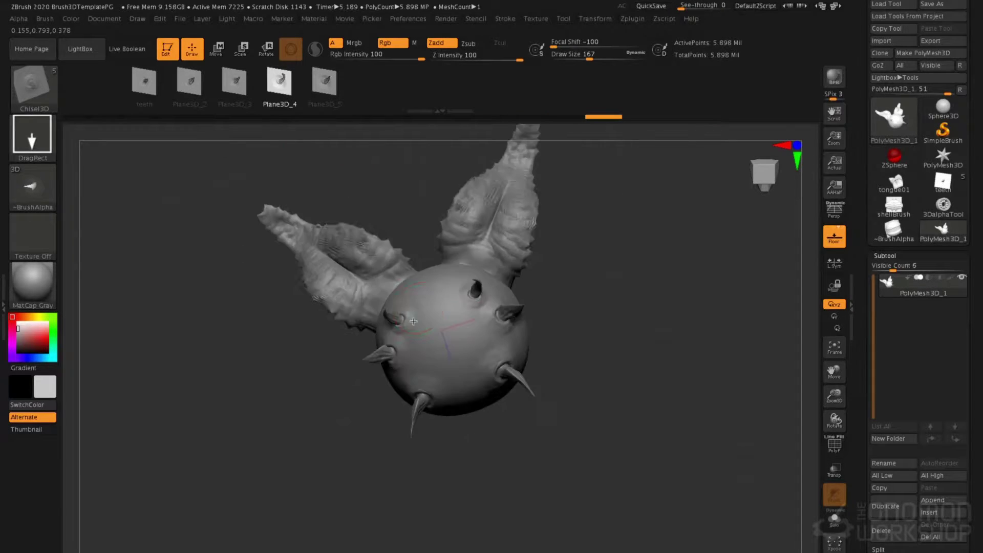
drag(422, 307, 426, 340)
right_drag(428, 348, 430, 285)
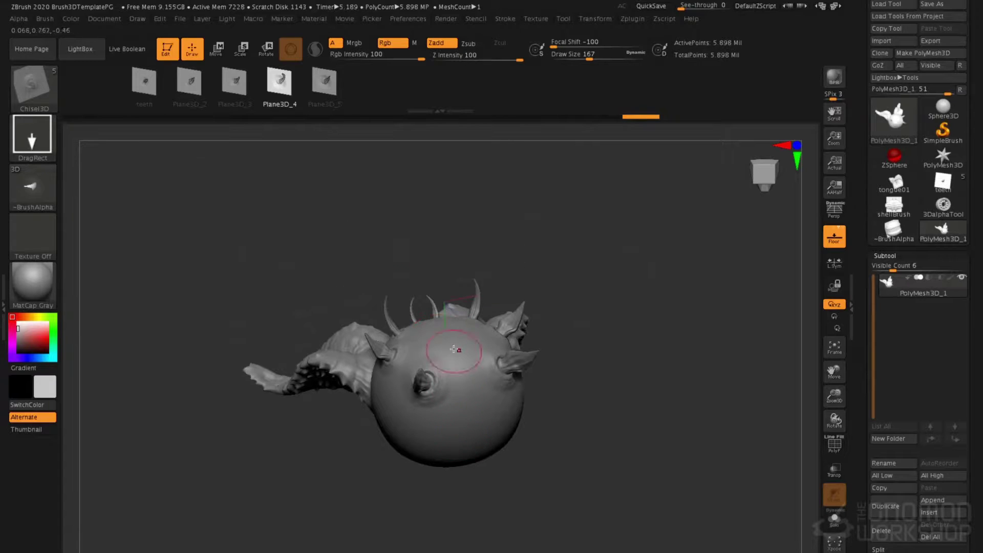
right_drag(454, 350, 373, 428)
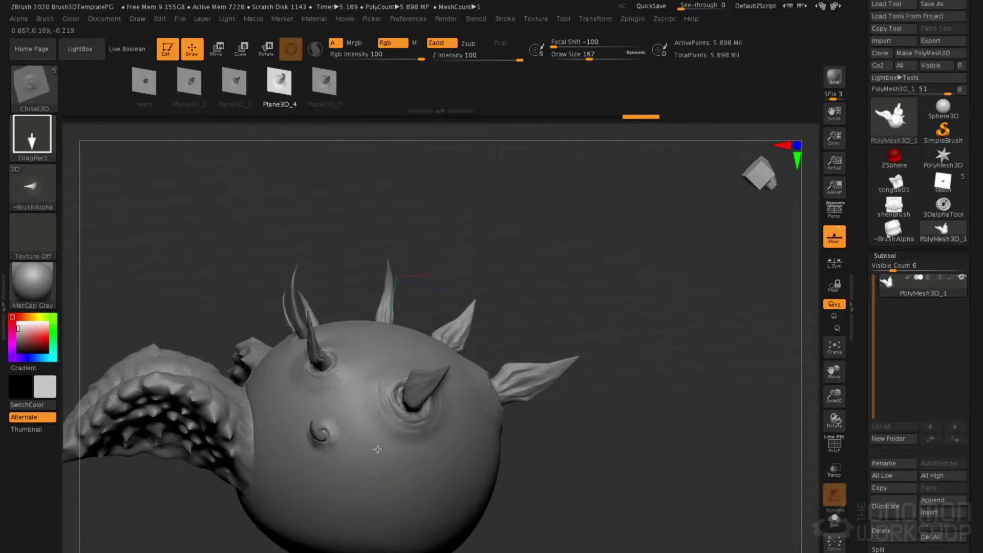
Stamp more Plane3D_4 teeth in varying sizes over the sphere's empty areas and check them from several angles.
drag(378, 449, 459, 496)
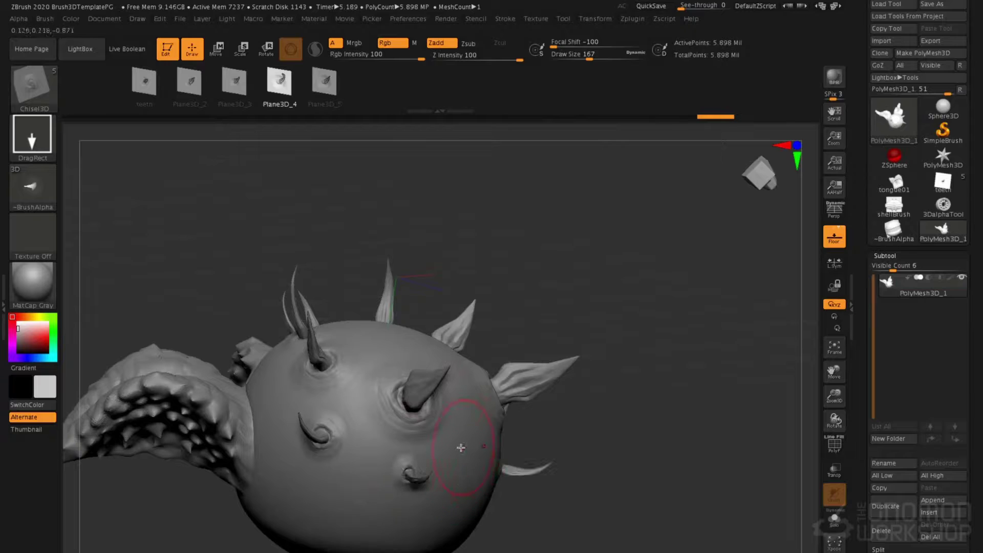
drag(459, 445, 484, 465)
right_drag(485, 350, 417, 351)
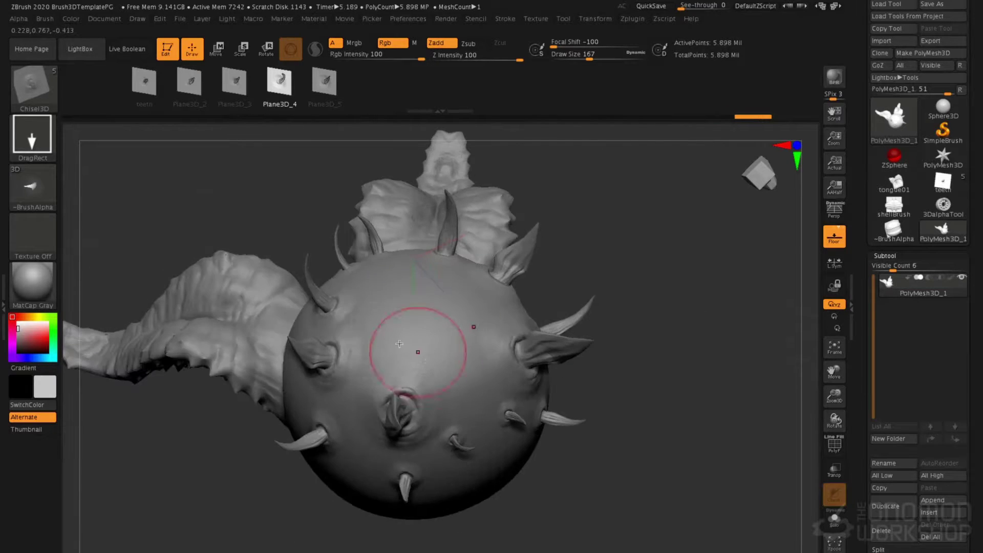
drag(373, 348, 385, 388)
mouse_move(368, 288)
mouse_down()
mouse_move(372, 352)
mouse_move(389, 351)
mouse_up()
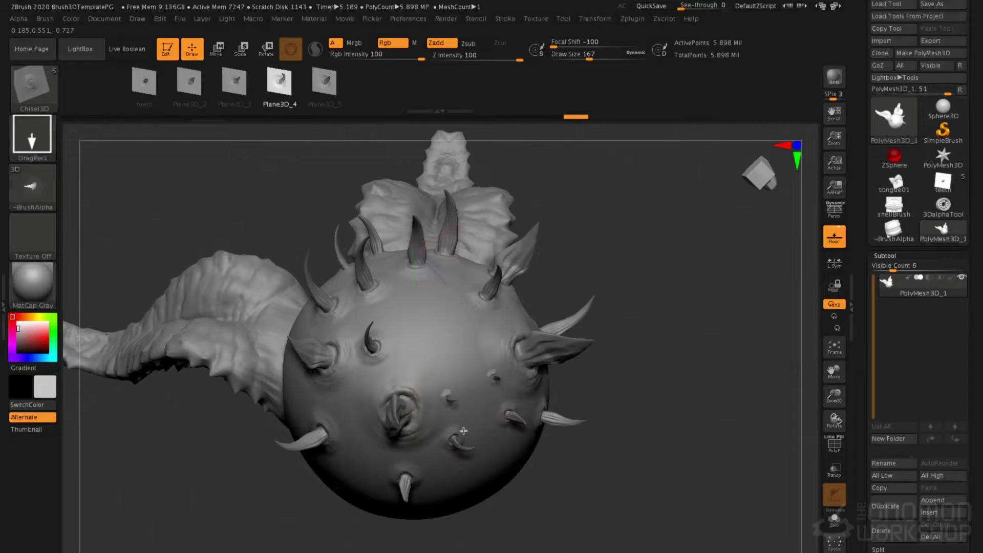
right_drag(464, 389, 364, 112)
mouse_move(576, 272)
right_down()
mouse_move(630, 292)
mouse_move(671, 198)
right_up()
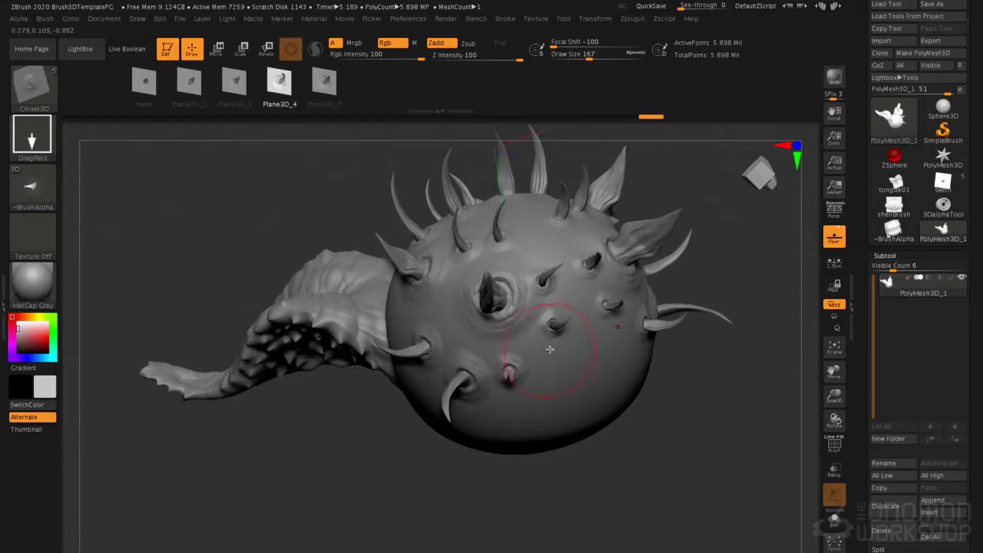
right_drag(527, 351, 585, 283)
drag(609, 239, 624, 274)
right_drag(568, 276, 608, 283)
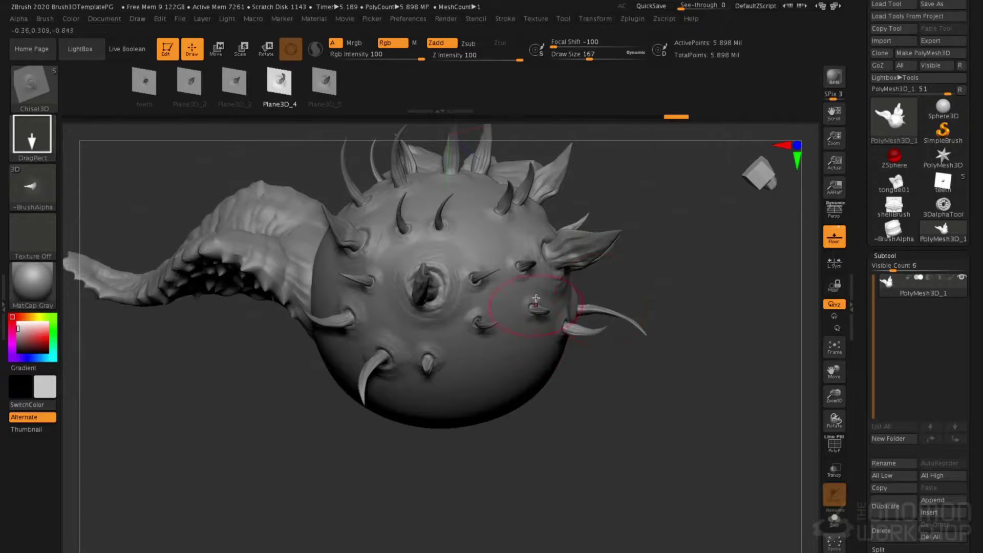
alt+right_drag(569, 398, 586, 442)
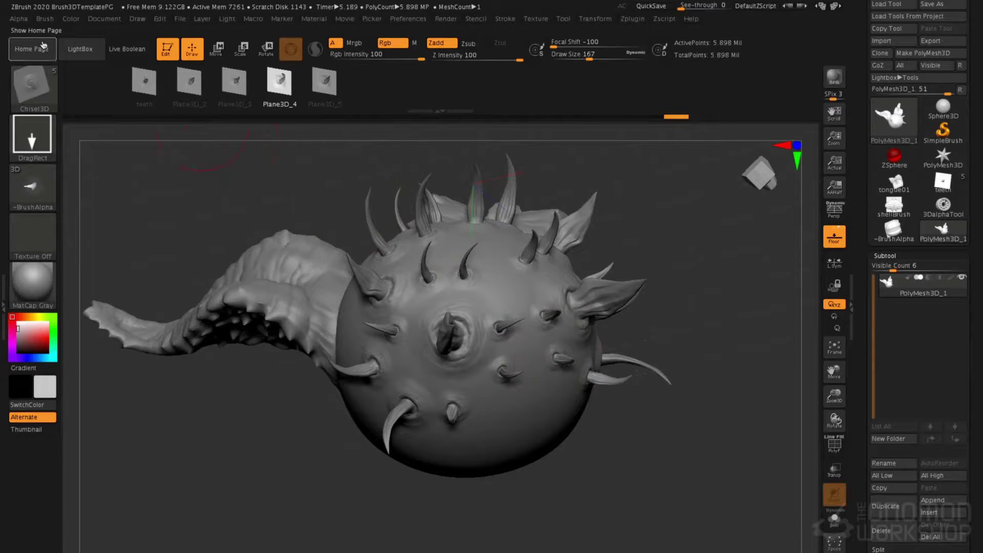
Reset all brushes to their defaults and select the stock Chisel3D brush again.
click(45, 19)
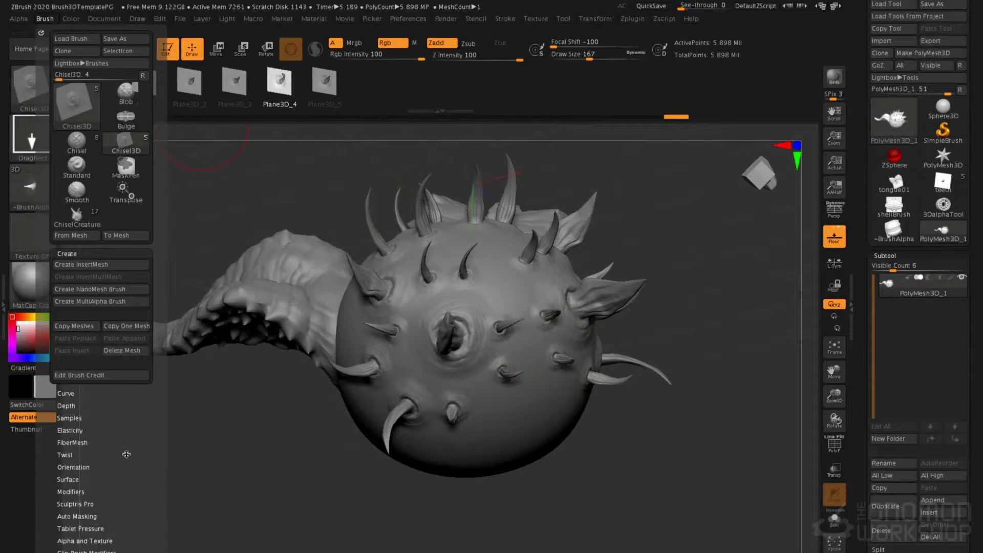
drag(130, 506, 131, 383)
click(100, 470)
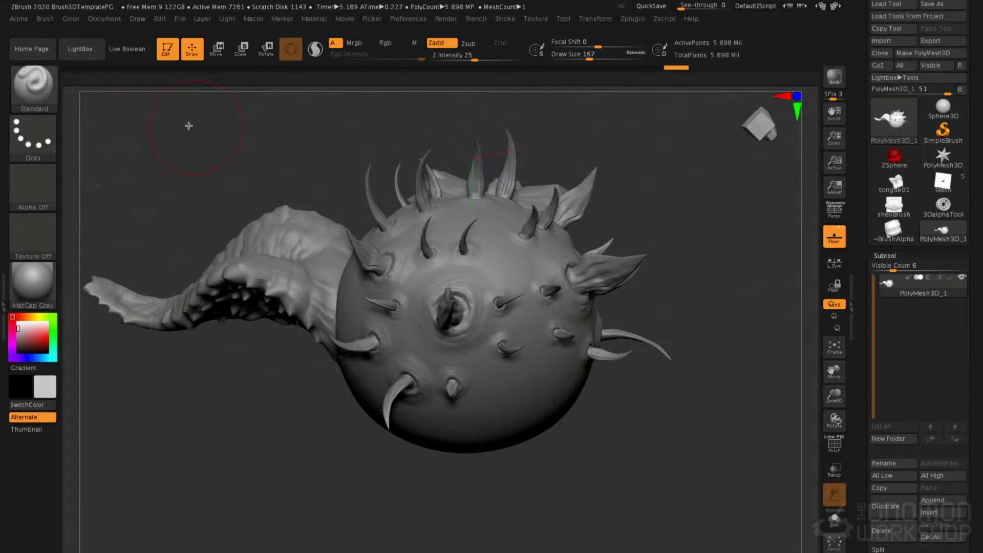
key(b)
key(c)
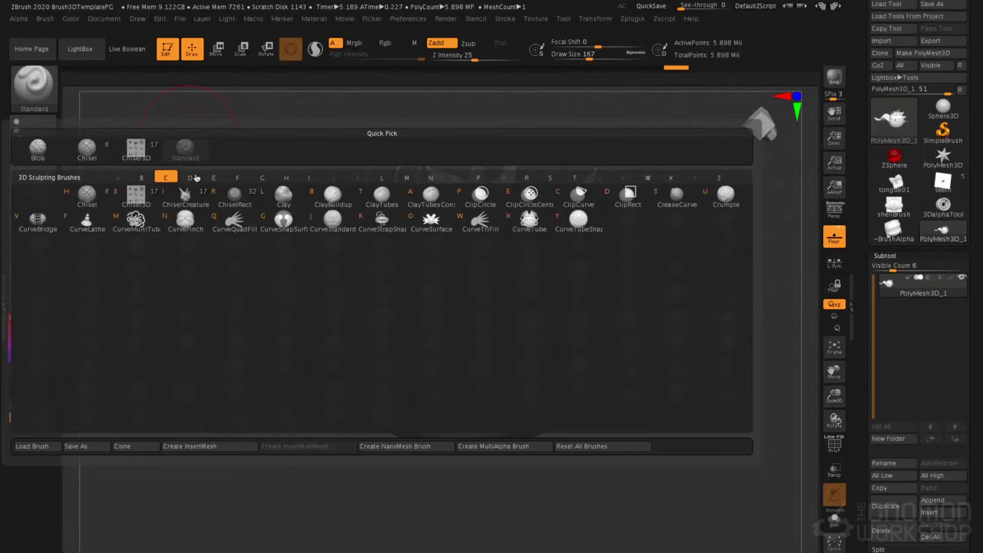
click(136, 195)
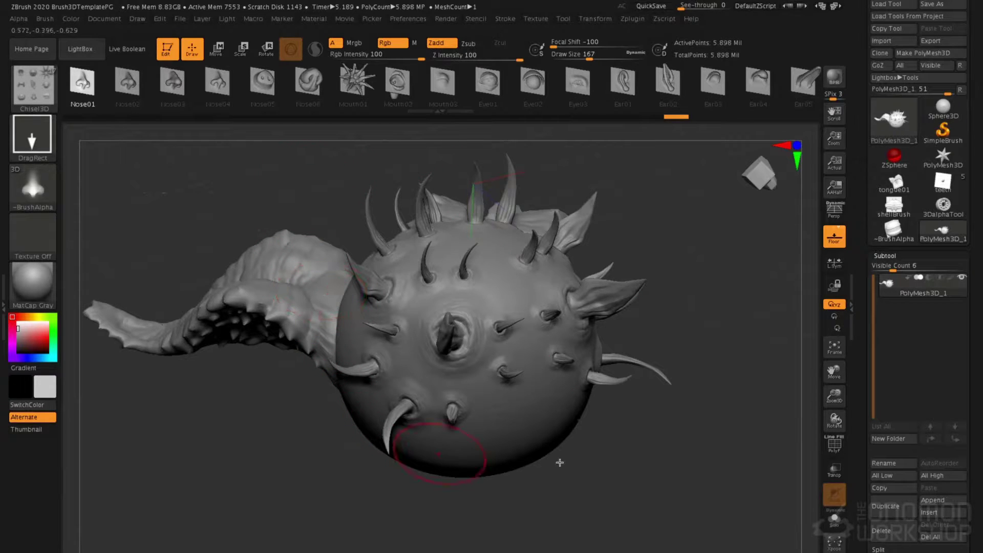
Load the Brush3DTemplatePG.ZPR project from the Misc folder of the LightBox projects.
mouse_move(617, 494)
mouse_down()
mouse_move(606, 445)
mouse_move(670, 458)
mouse_up()
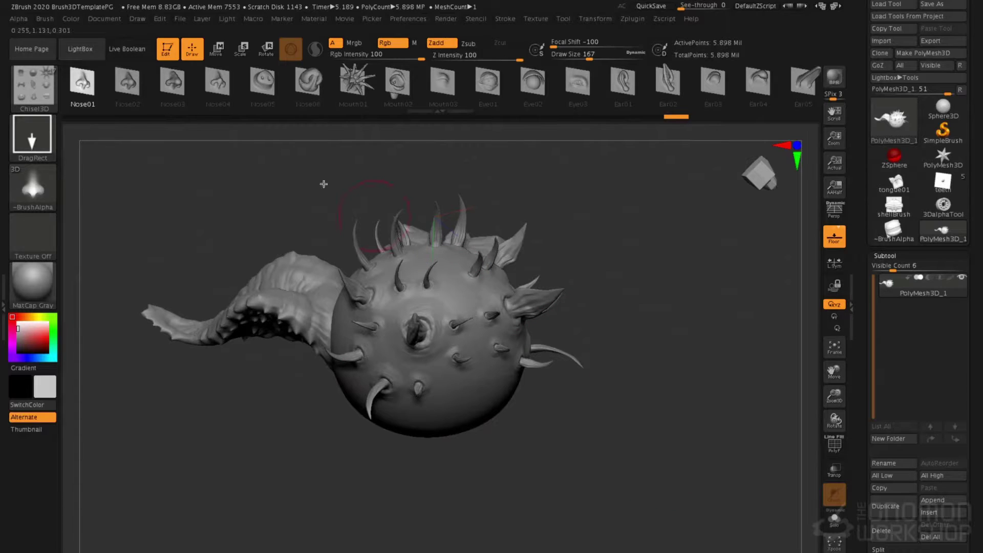
click(80, 48)
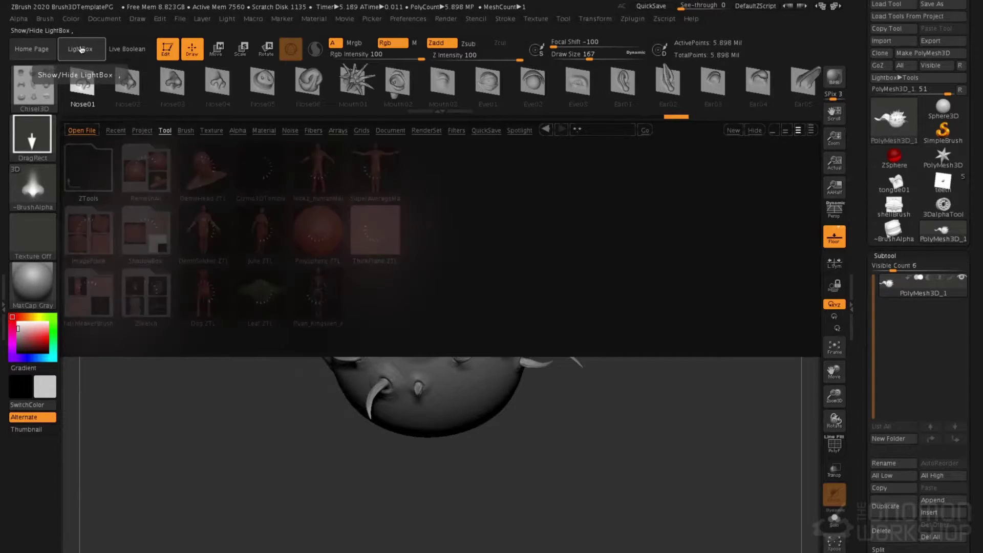
click(143, 130)
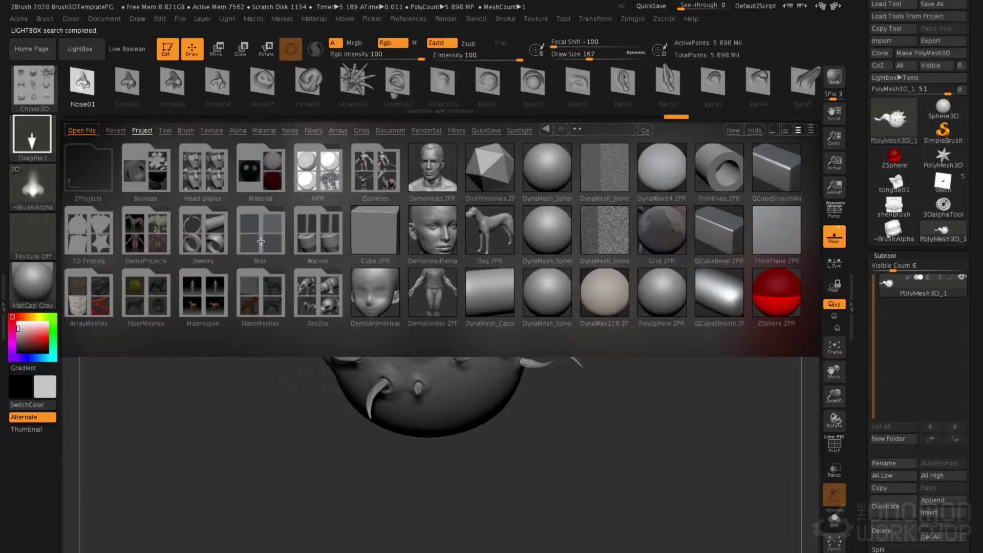
click(259, 231)
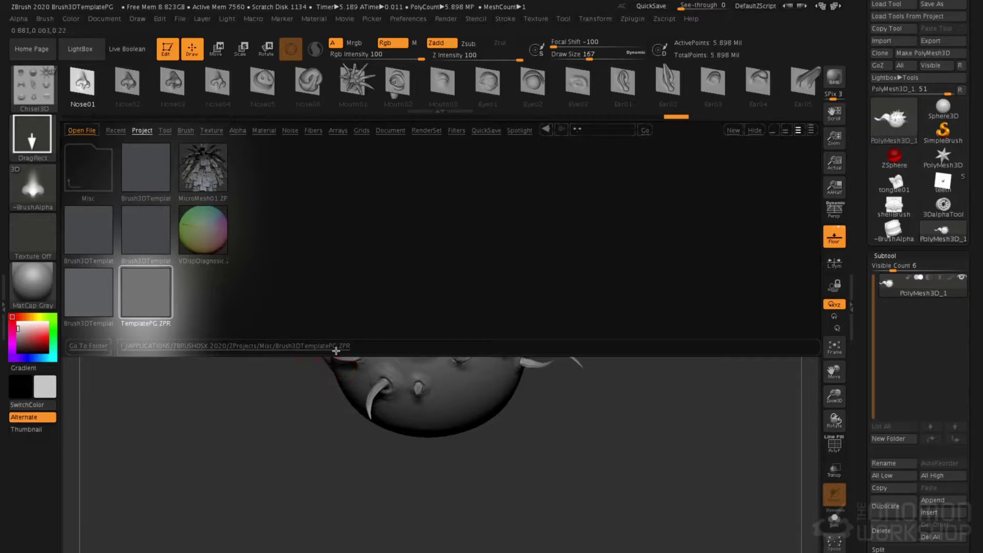
double_click(152, 307)
click(461, 198)
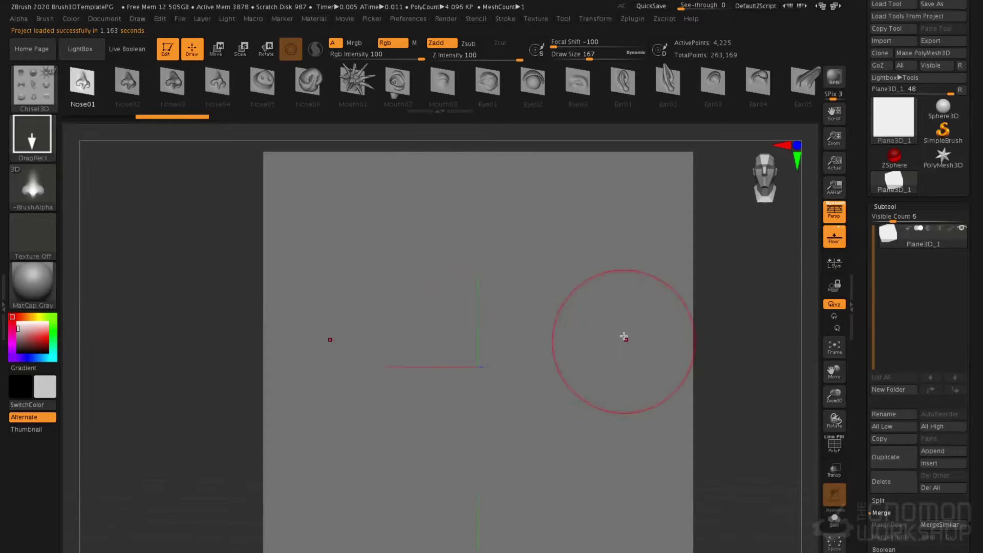
Display the template plane's PolyFrame and look at the brush's From Mesh option.
key(shift+f)
ctrl+right_drag(592, 382, 593, 383)
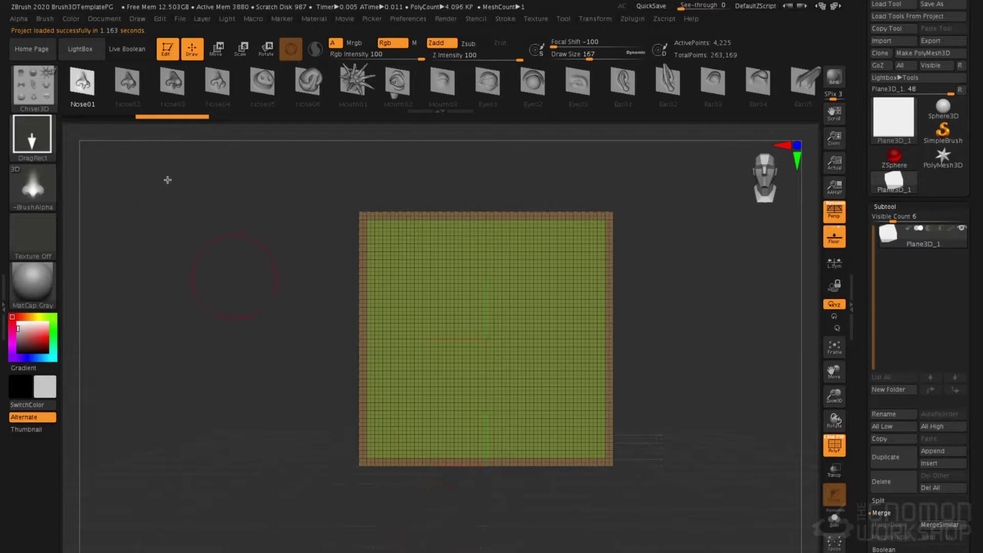
click(45, 19)
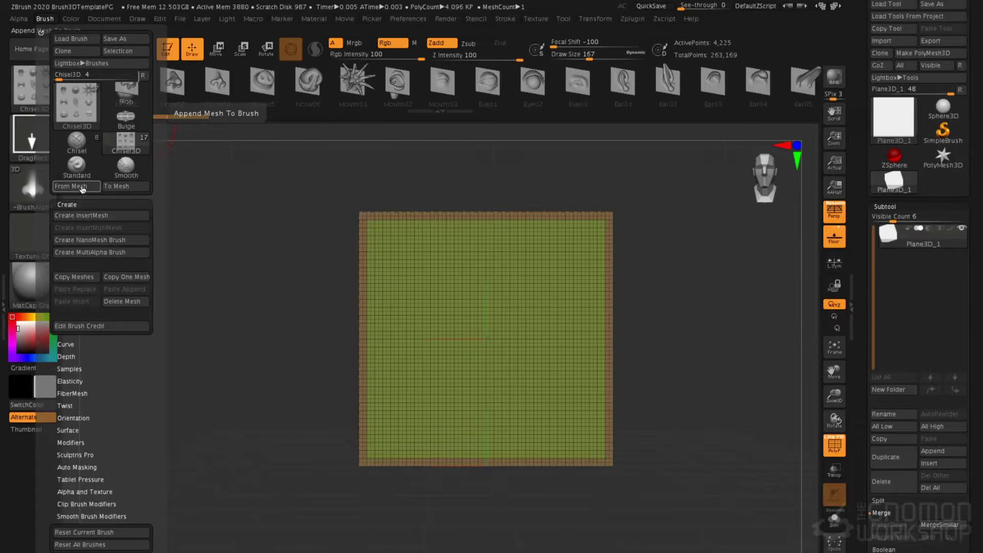
click(81, 187)
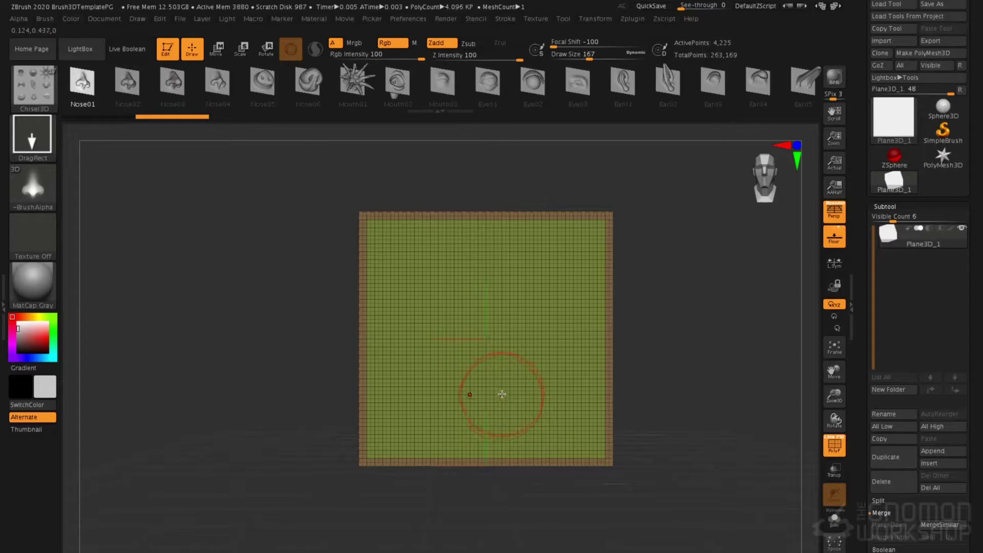
Compare the template plane with the PolyMesh3D star, return to Plane3D_1 and bring up its Geometry settings.
click(942, 157)
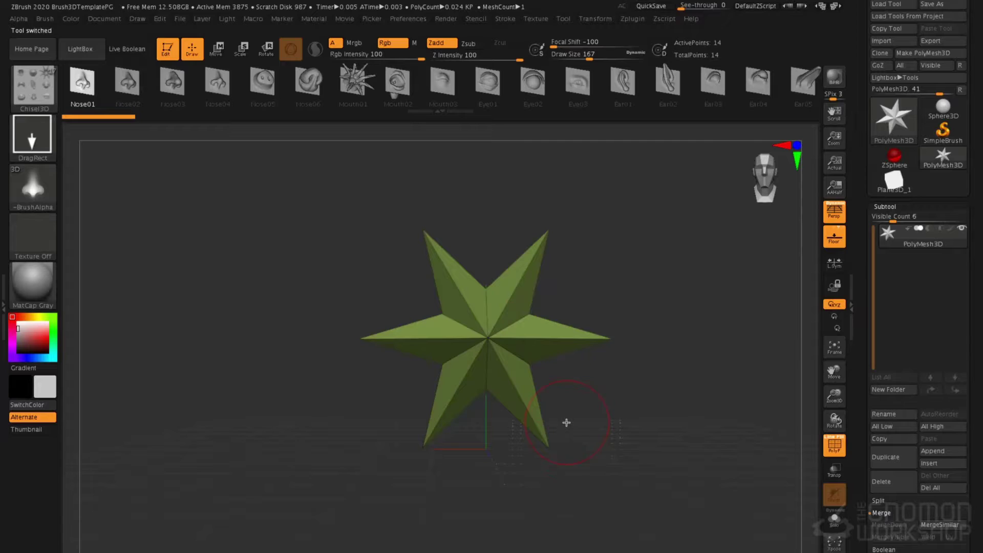
click(882, 185)
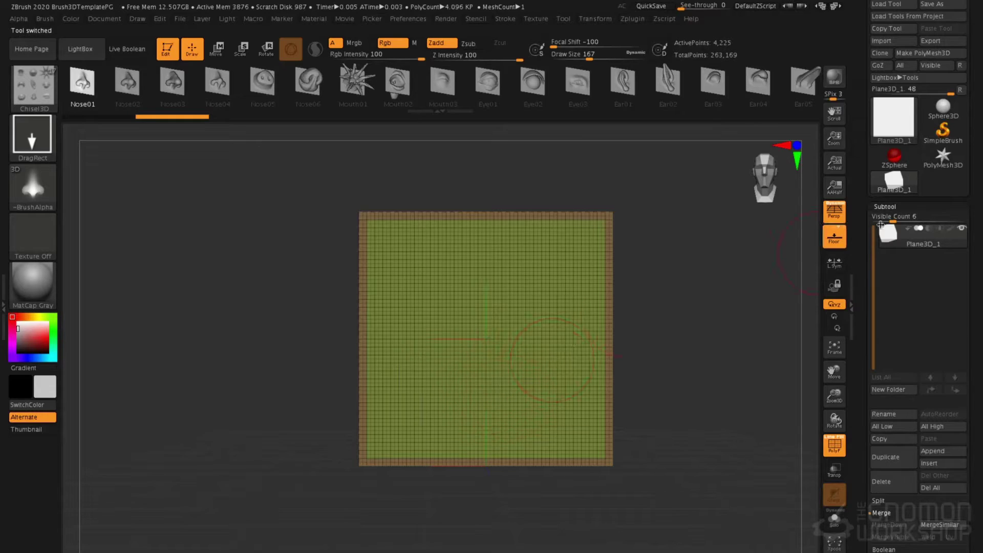
click(889, 206)
click(899, 218)
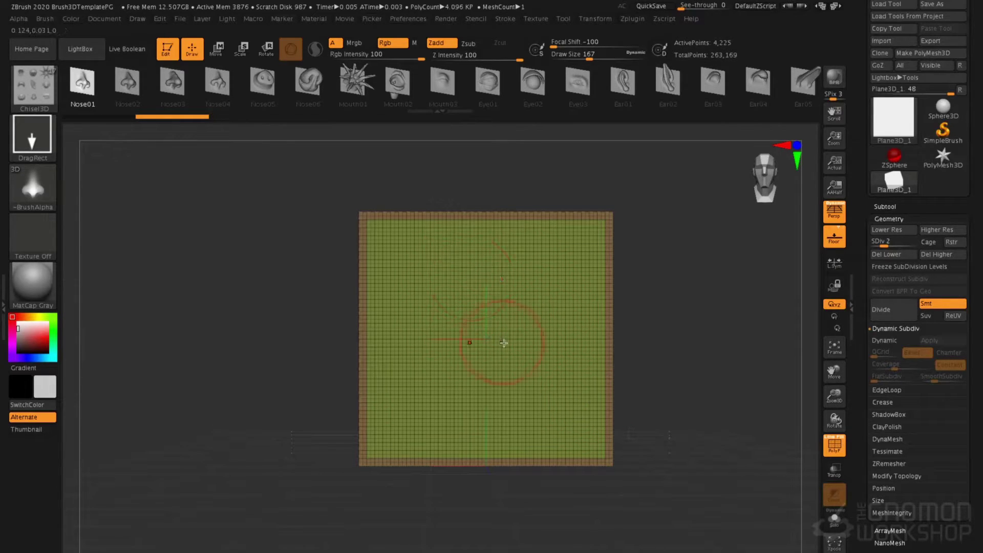
Mask a symmetrical bell-shaped area in the middle of the plane and invert the mask.
mouse_move(443, 328)
ctrl+mouse_down()
mouse_move(457, 359)
mouse_move(509, 314)
mouse_move(438, 334)
mouse_move(481, 292)
mouse_move(447, 348)
ctrl+mouse_up()
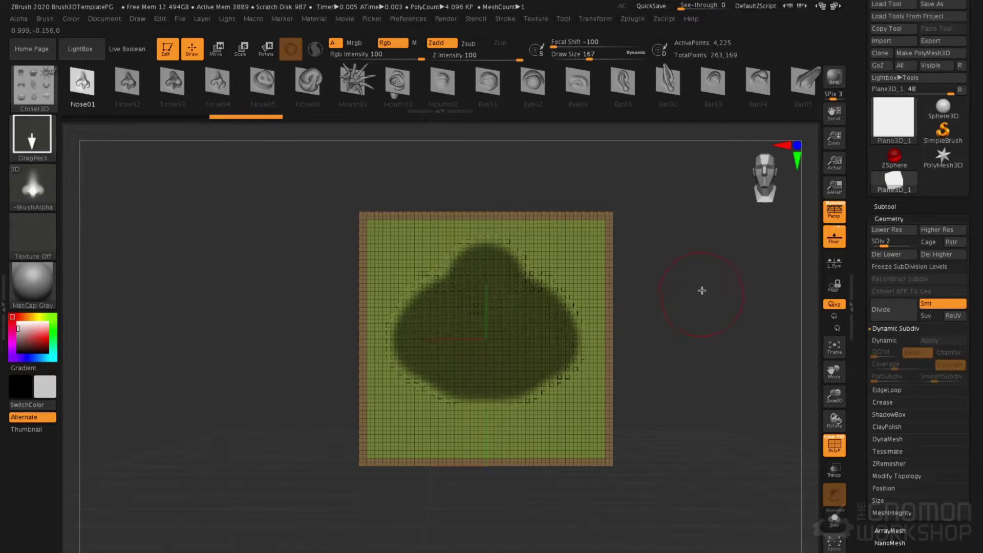
ctrl+click(702, 288)
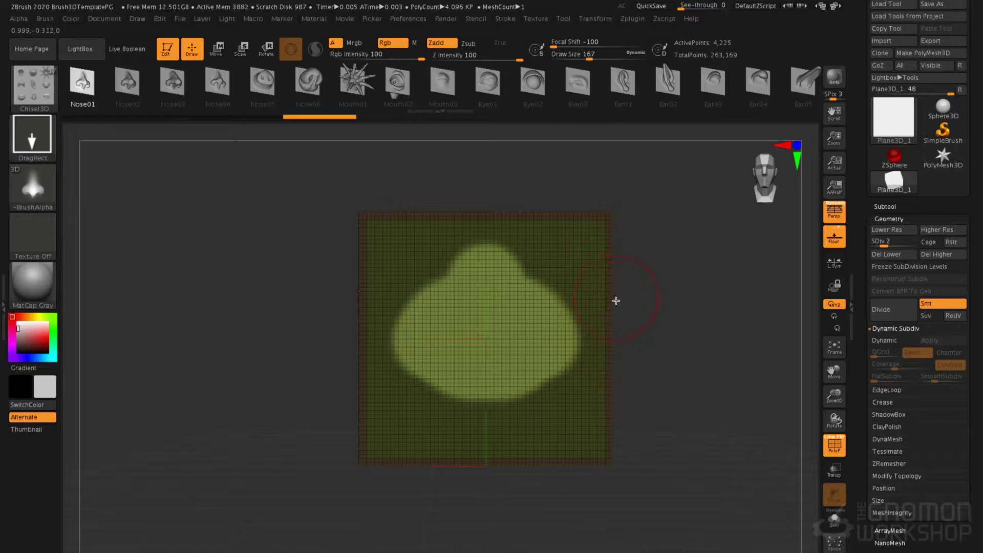
Pull the unmasked area far out of the plane using the Move brush at draw size 676 with perspective off.
key(b)
key(m)
key(v)
key(space)
drag(609, 267, 628, 268)
alt+right_drag(612, 320, 551, 285)
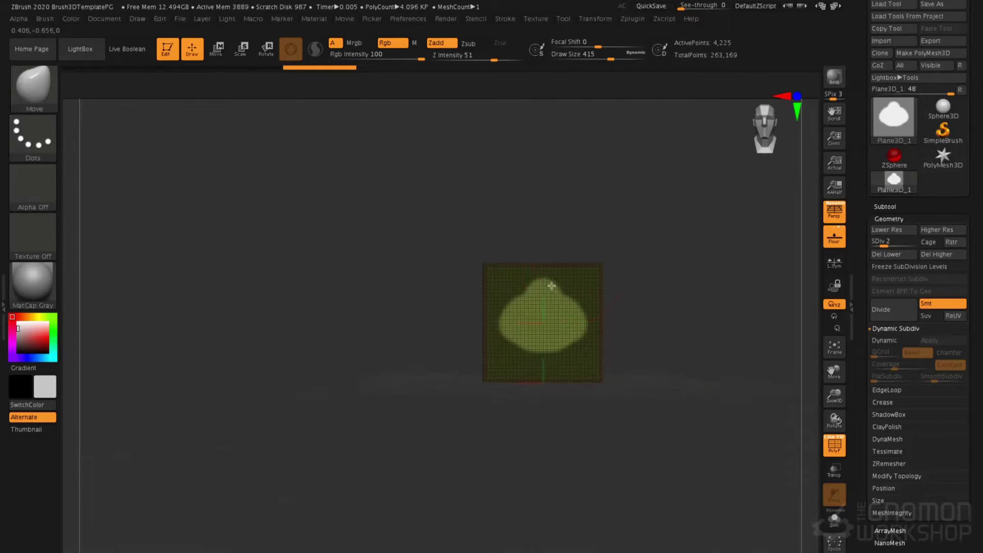
key(space)
drag(533, 292, 550, 293)
mouse_move(535, 302)
shift+right_down()
mouse_move(579, 305)
mouse_move(546, 325)
shift+right_up()
key(p)
drag(540, 321, 686, 292)
Shape the pulled-out form into a tapering, downward-curved horn using the Move brush and smoothing.
drag(581, 279, 586, 299)
drag(600, 340, 591, 297)
right_drag(608, 336, 575, 300)
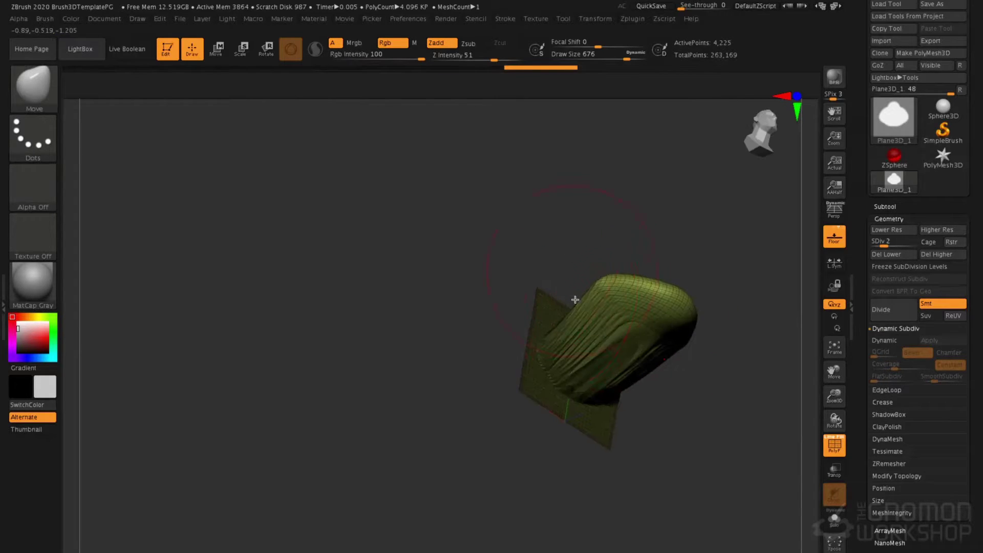
drag(591, 290, 625, 297)
right_drag(607, 302, 590, 318)
drag(590, 318, 589, 303)
right_drag(582, 290, 581, 356)
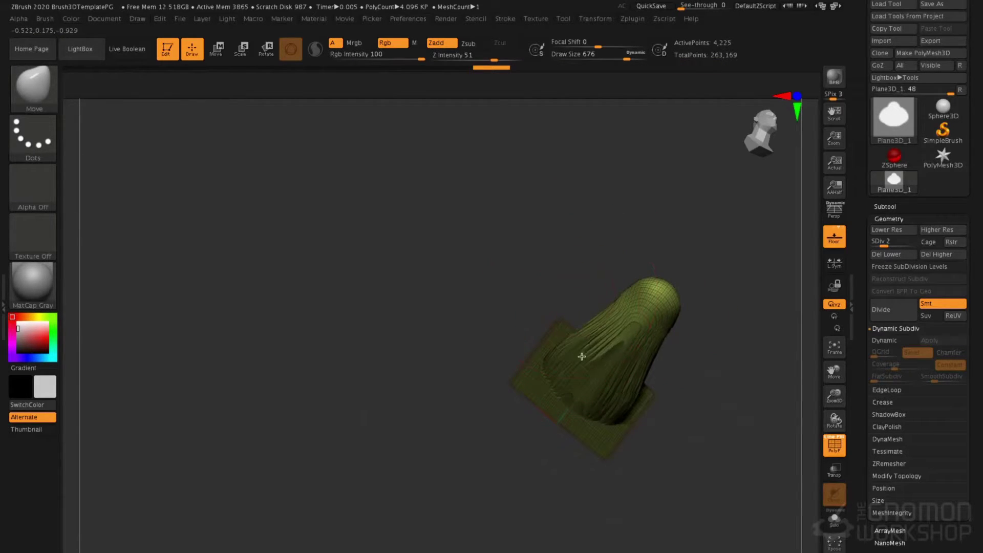
mouse_move(624, 340)
shift+mouse_down()
mouse_move(597, 384)
mouse_move(616, 350)
shift+mouse_up()
mouse_move(642, 270)
mouse_down()
mouse_move(653, 324)
mouse_move(692, 311)
mouse_move(681, 334)
mouse_up()
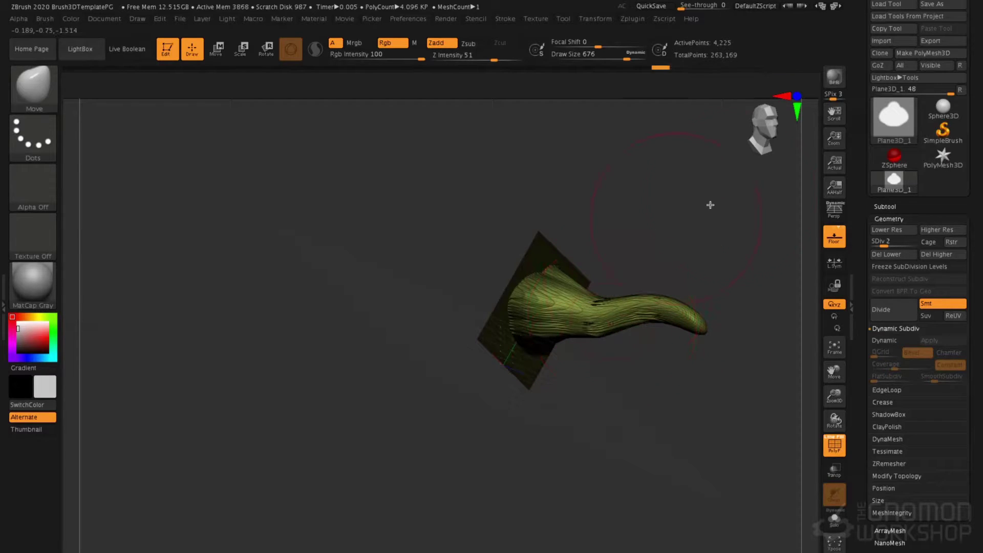
Raise the plane to subdivision level 4 and smooth the base of the horn.
key(ctrl+d)
key(ctrl+d)
shift+drag(585, 287, 592, 327)
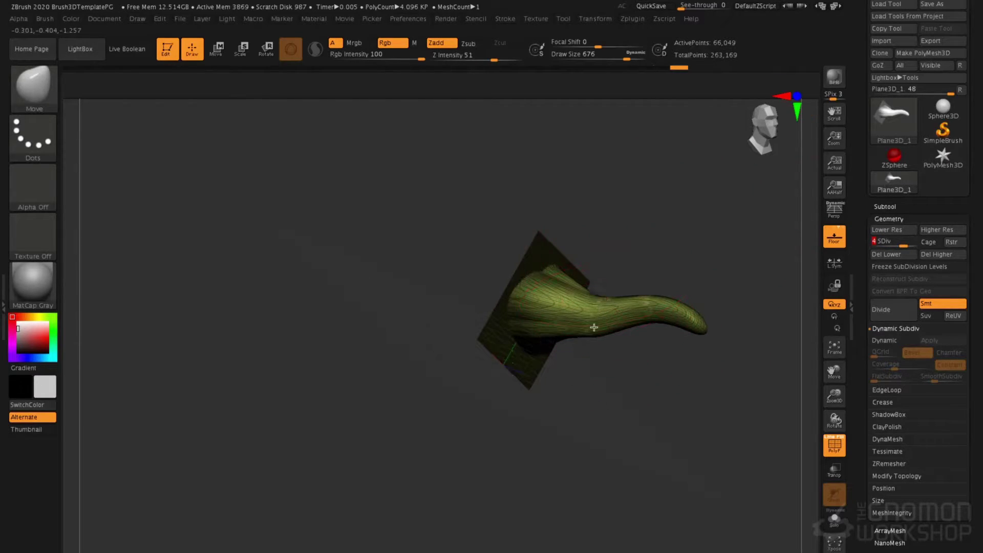
Bend the horn's outer half further downward and refine its curve using the Move brush, reducing the draw size to 453.
right_drag(592, 328, 583, 313)
drag(644, 281, 619, 285)
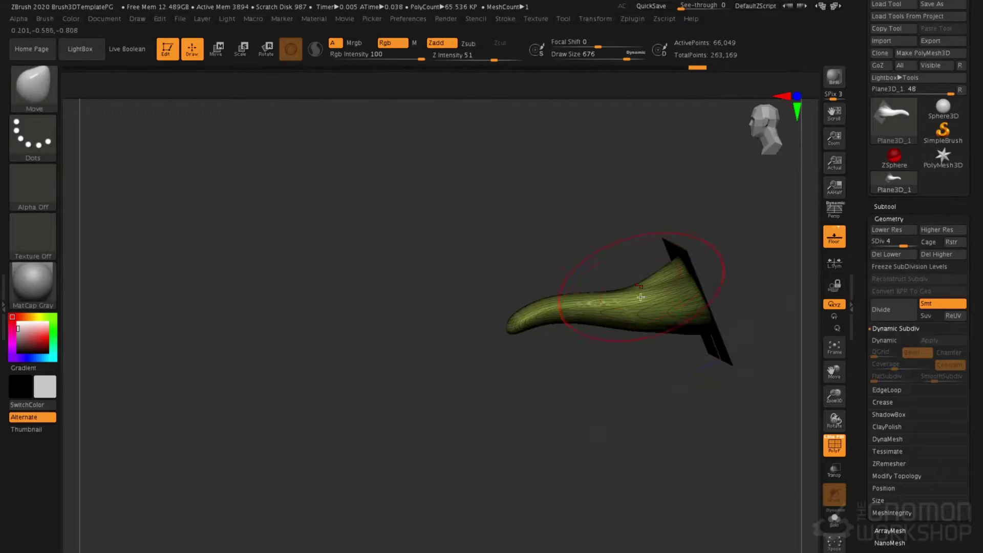
drag(535, 309, 534, 345)
right_drag(567, 312, 582, 315)
drag(582, 315, 589, 355)
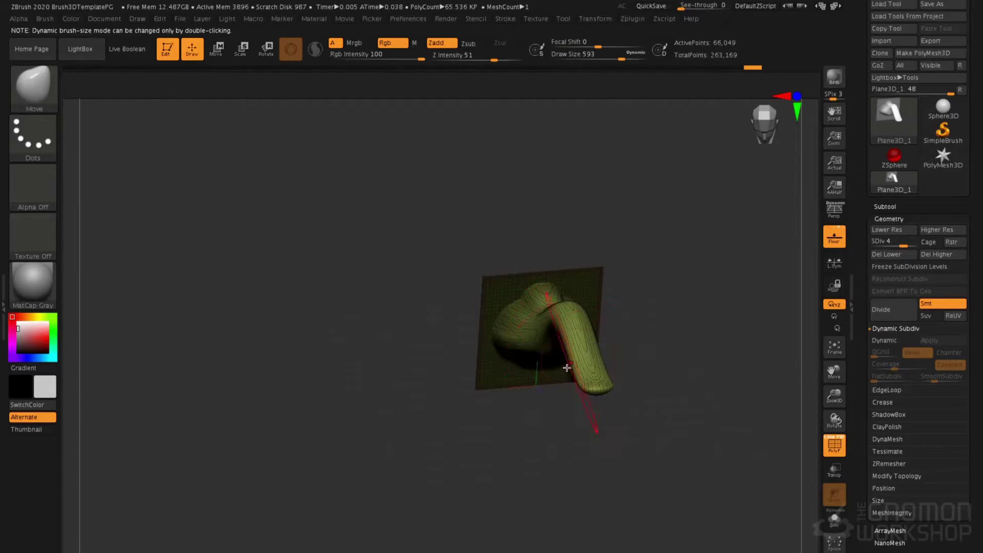
mouse_move(571, 367)
mouse_down()
mouse_move(608, 354)
mouse_move(589, 277)
mouse_move(579, 285)
mouse_move(623, 288)
mouse_move(627, 281)
mouse_move(606, 268)
mouse_up()
key(space)
click(586, 277)
key(space)
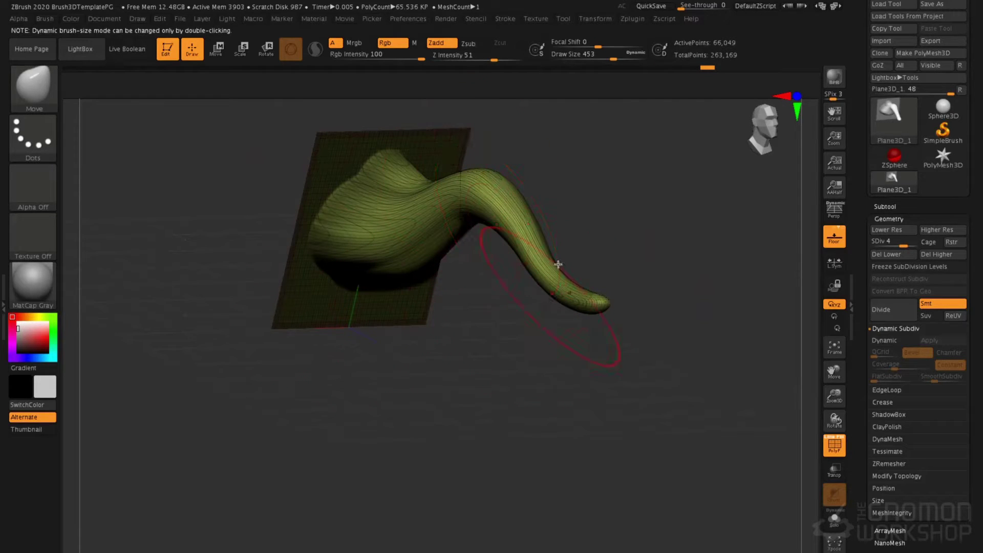
Narrow the end of the horn into a thin point using the Pinch brush at draw size 453.
key(b)
key(p)
key(i)
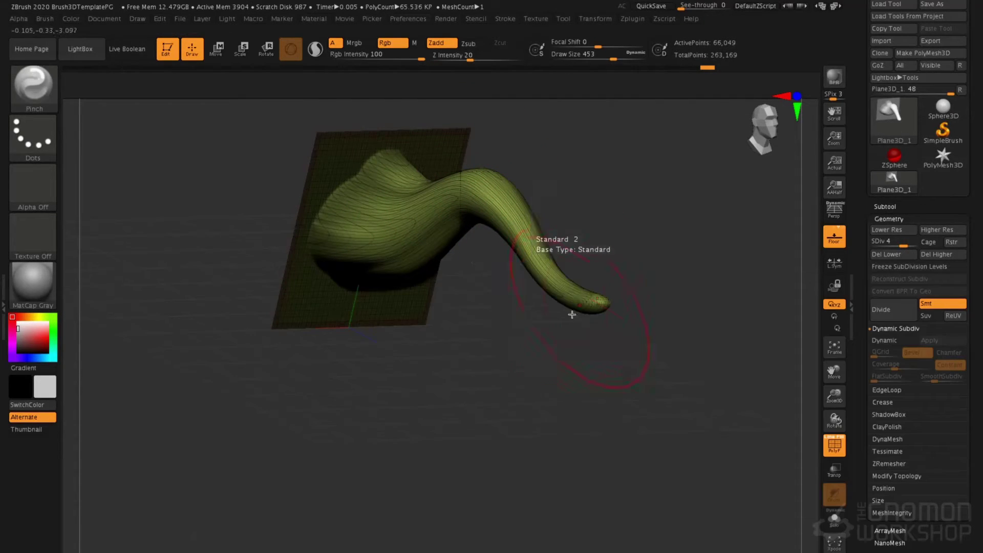
drag(599, 306, 576, 294)
drag(619, 256, 580, 241)
drag(561, 301, 583, 293)
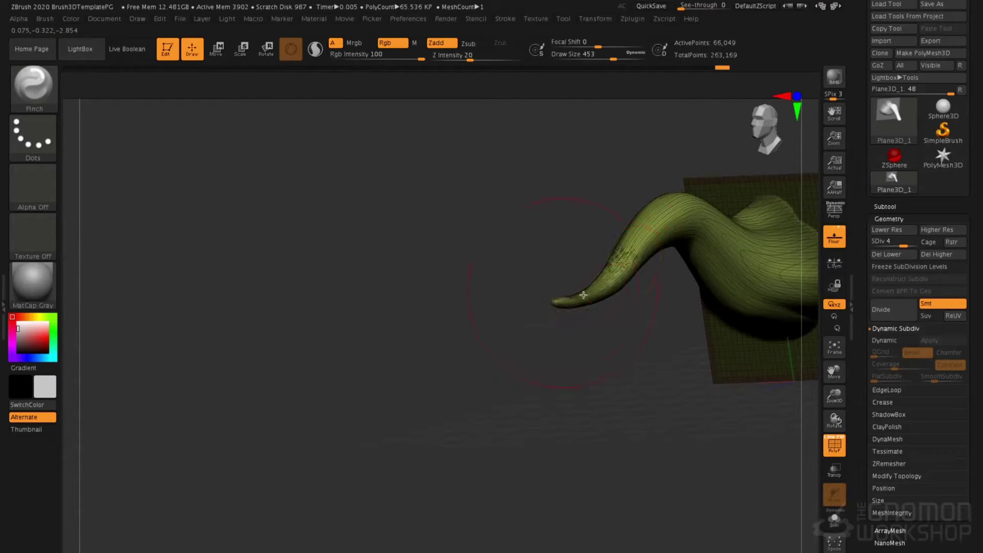
drag(573, 256, 548, 254)
drag(554, 301, 649, 279)
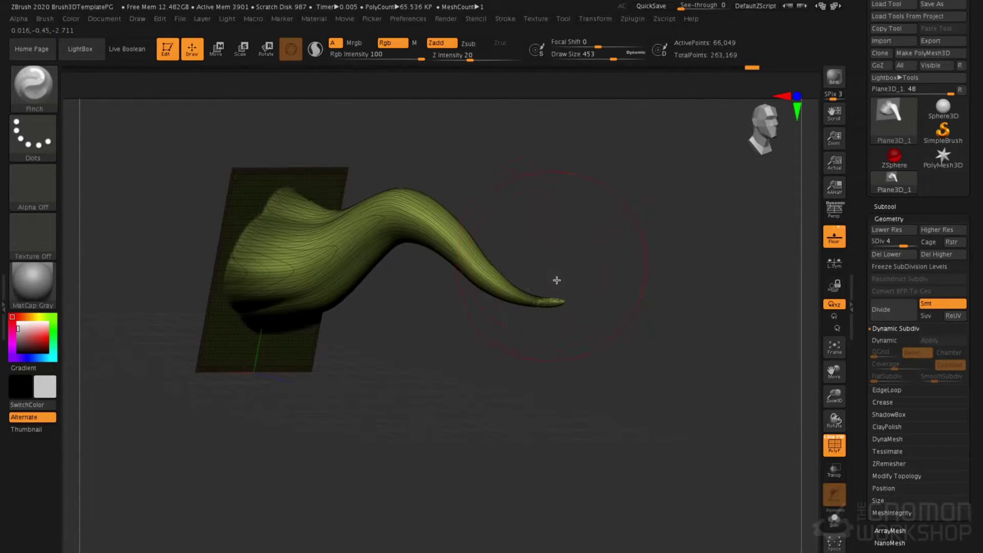
Raise the horn mesh to subdivision level 5, turn off the polyframe display and set the draw size to 299.
drag(904, 245, 920, 241)
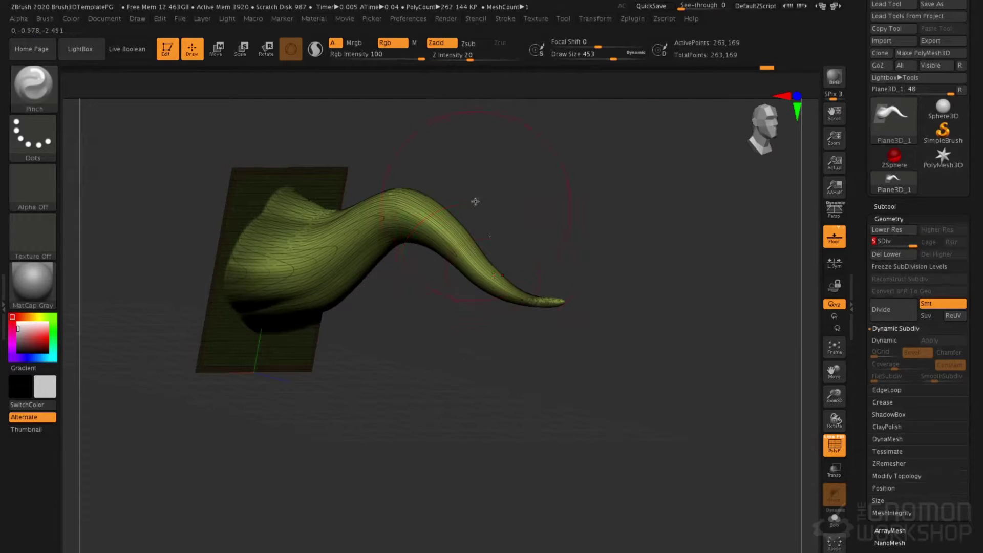
key(shift+f)
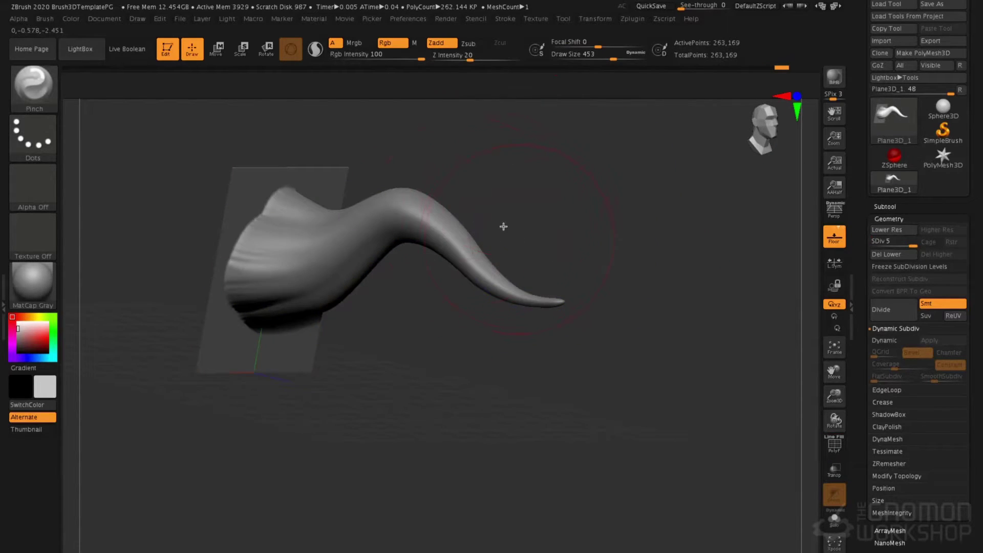
alt+drag(482, 219, 571, 236)
right_drag(463, 260, 448, 263)
key(space)
drag(447, 263, 436, 264)
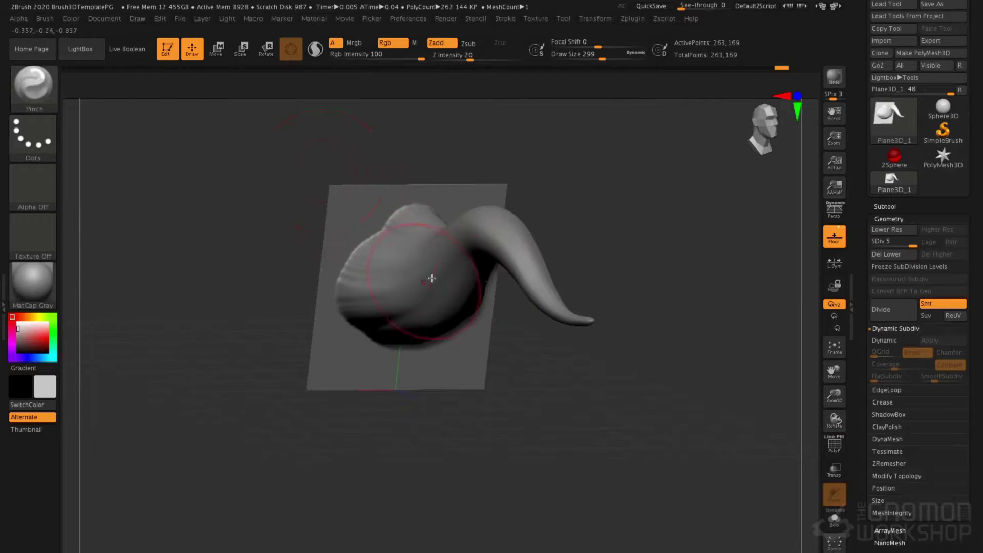
Hide the plane's outer border and smooth the horn's base with the draw size at 154.
ctrl+shift+click(425, 275)
right_drag(428, 241, 407, 250)
key(space)
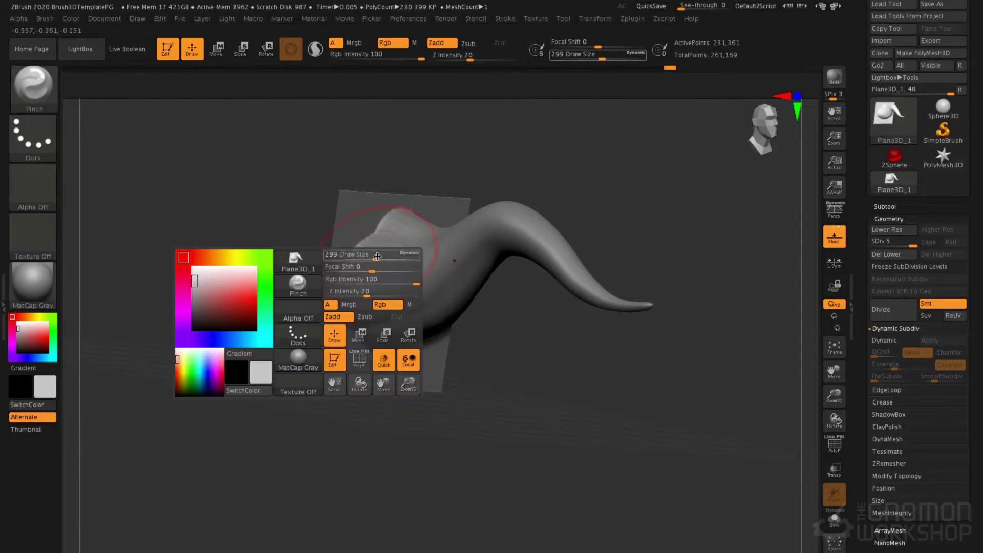
mouse_move(375, 254)
mouse_down()
mouse_move(361, 254)
mouse_move(371, 259)
mouse_up()
right_drag(380, 271, 407, 221)
mouse_move(407, 222)
shift+mouse_down()
mouse_move(353, 289)
mouse_move(378, 254)
mouse_move(352, 263)
shift+mouse_up()
right_drag(401, 208, 404, 241)
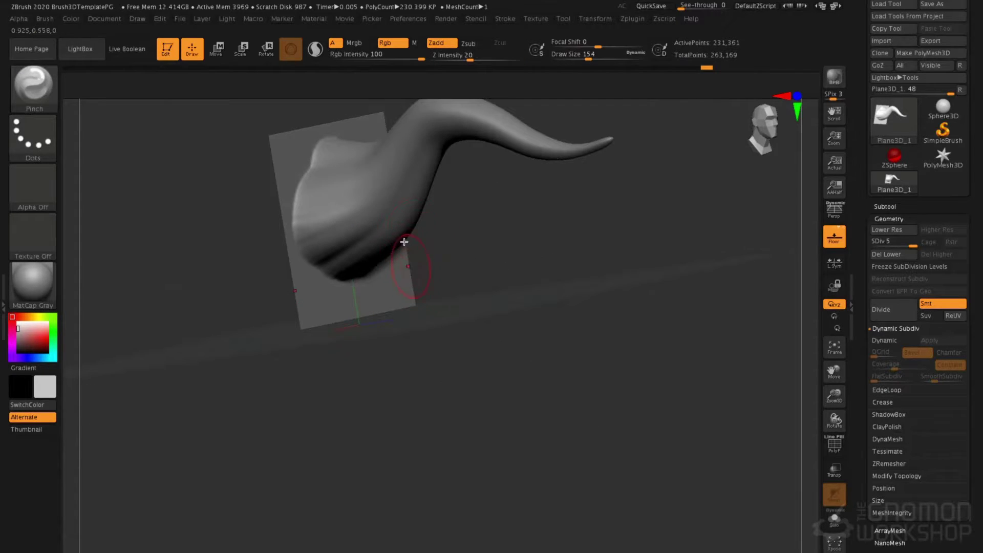
Carve lengthwise grooves into the side of the horn's base using the DamStandard brush, with Z intensity reduced to 12.
key(b)
key(d)
key(s)
drag(331, 262, 375, 226)
drag(312, 242, 365, 206)
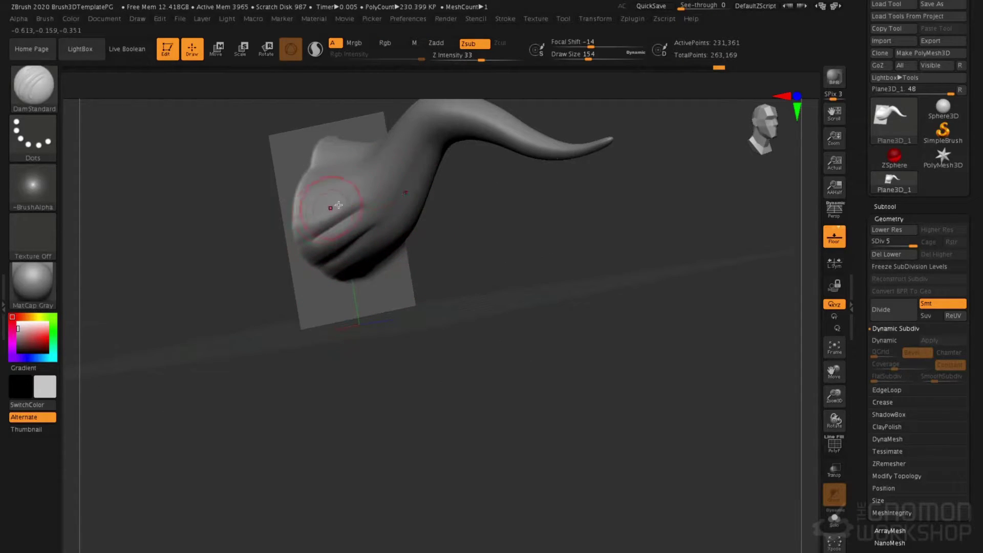
right_drag(331, 206, 337, 202)
key(ctrl+z)
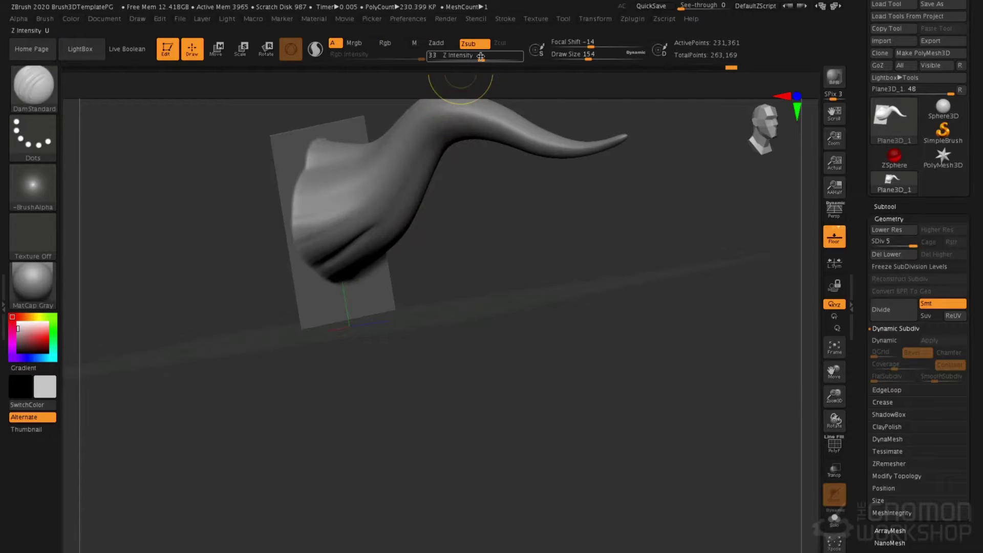
drag(480, 59, 462, 60)
drag(312, 241, 323, 232)
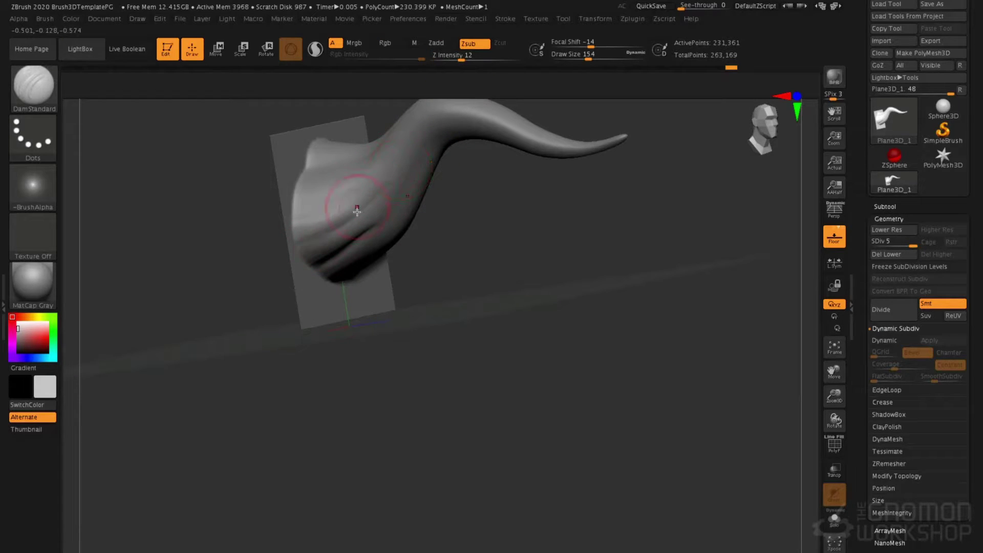
Extend the lengthwise DamStandard grooves around the base, along the underside and up the horn toward its tip.
right_drag(408, 127, 452, 123)
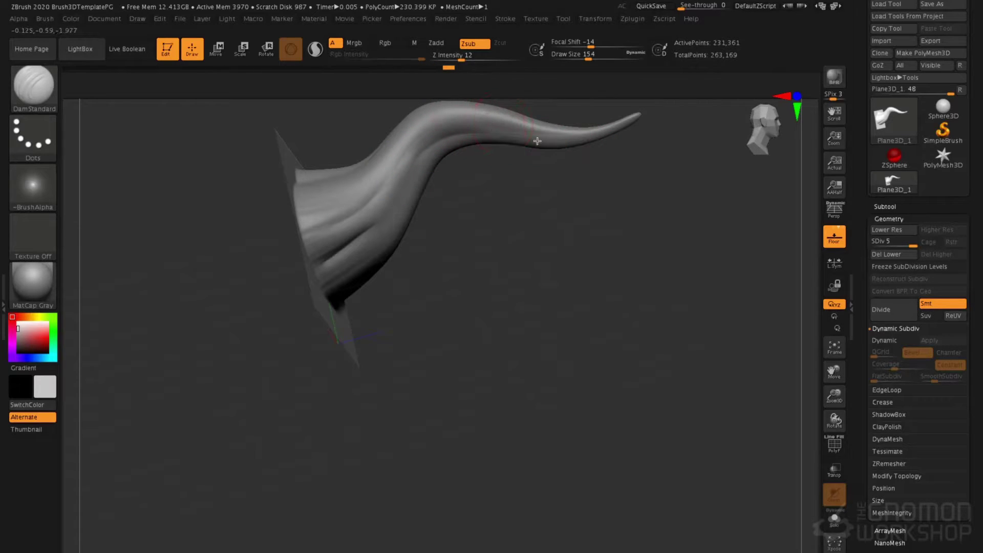
right_drag(538, 141, 450, 248)
mouse_move(415, 252)
mouse_down()
mouse_move(399, 258)
mouse_move(417, 266)
mouse_move(401, 270)
mouse_up()
right_drag(493, 236, 463, 320)
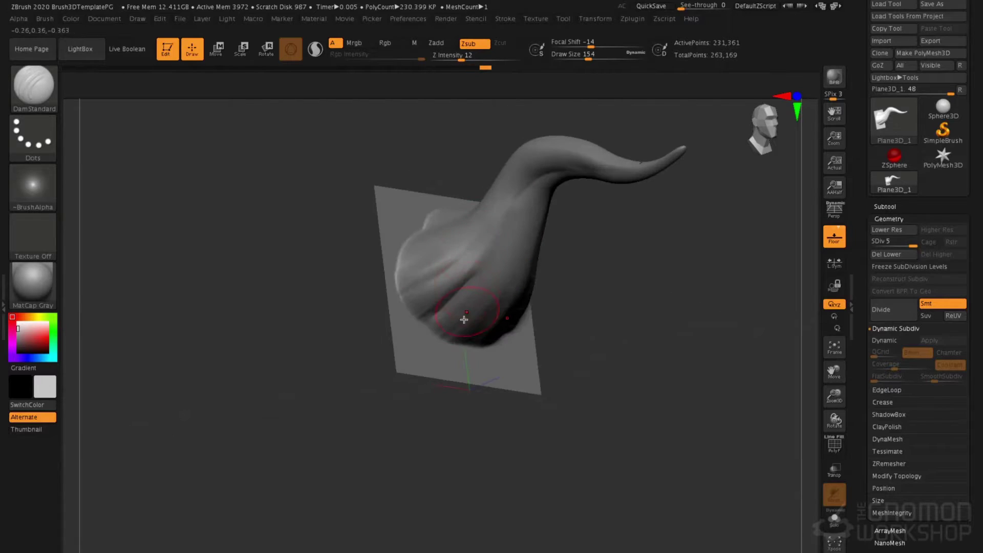
right_drag(498, 229, 417, 236)
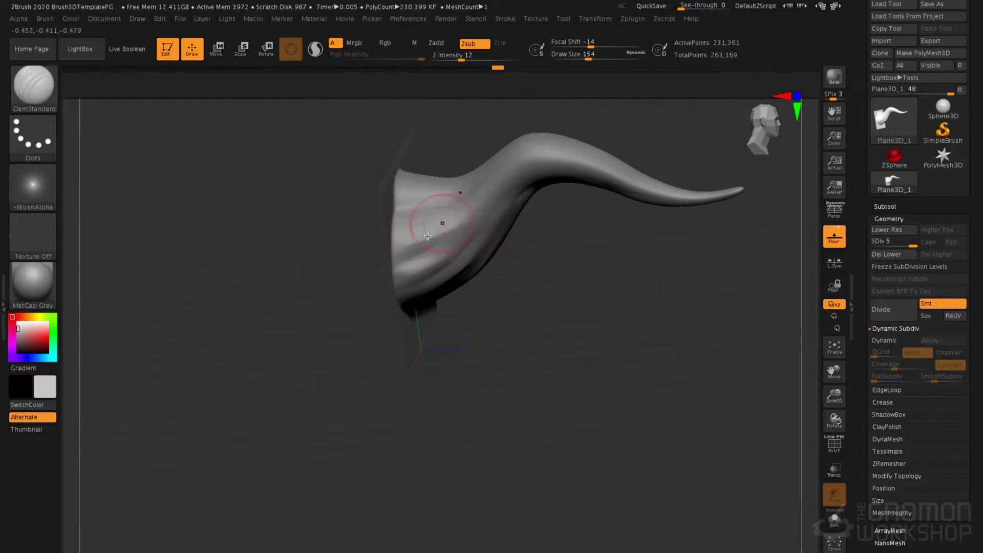
mouse_move(566, 169)
mouse_down()
mouse_move(543, 174)
mouse_move(578, 174)
mouse_up()
right_drag(588, 185, 585, 217)
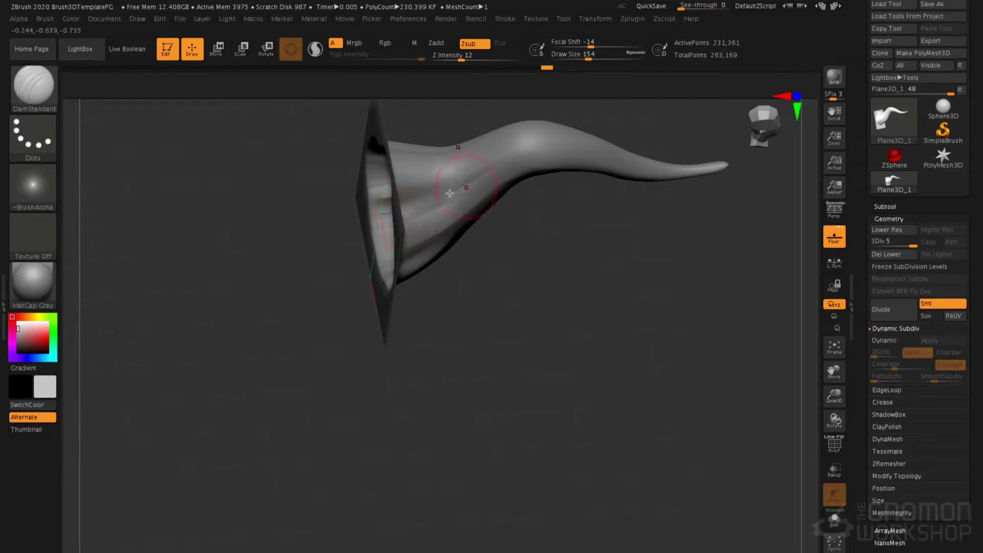
right_drag(457, 193, 408, 193)
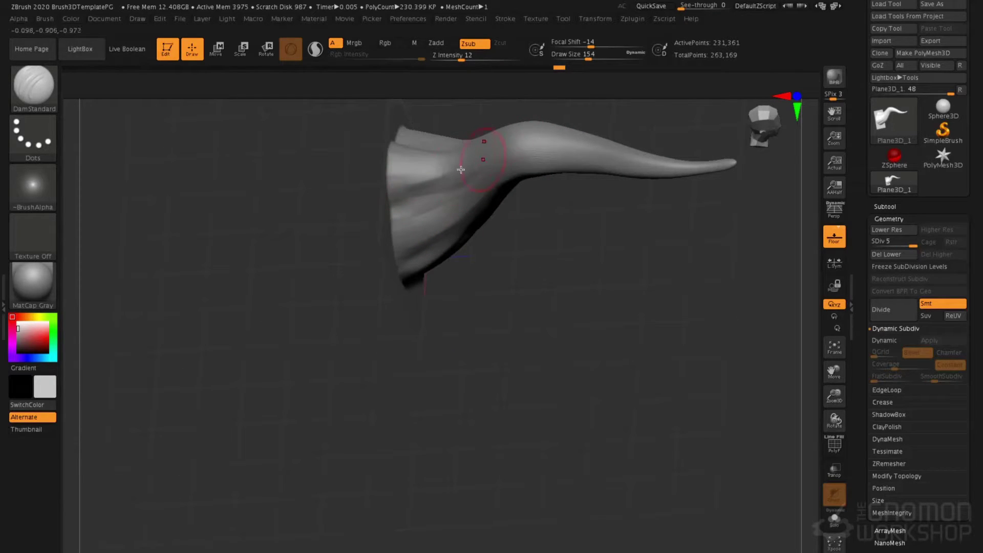
drag(461, 169, 573, 159)
mouse_move(552, 184)
right_down()
mouse_move(524, 165)
mouse_move(502, 183)
right_up()
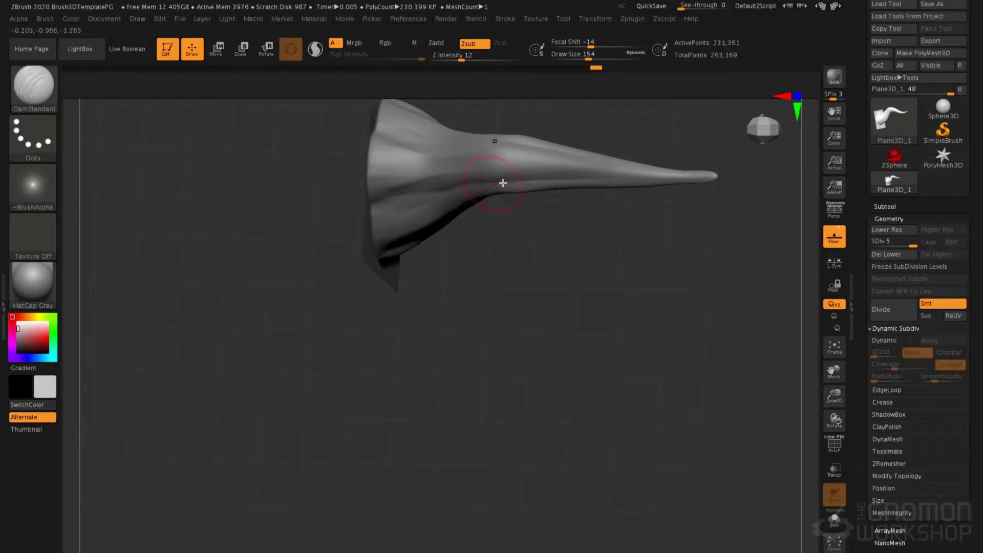
Widen the horn's neck where it meets the flared base using the Move brush at draw size 422.
key(b)
key(m)
key(v)
key(space)
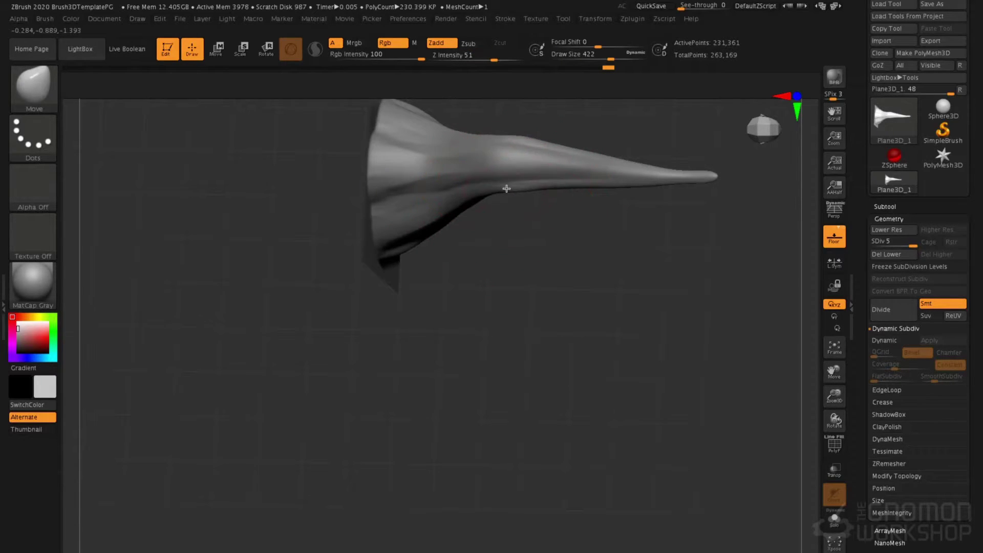
mouse_move(472, 201)
mouse_down()
mouse_move(476, 224)
mouse_move(502, 215)
mouse_up()
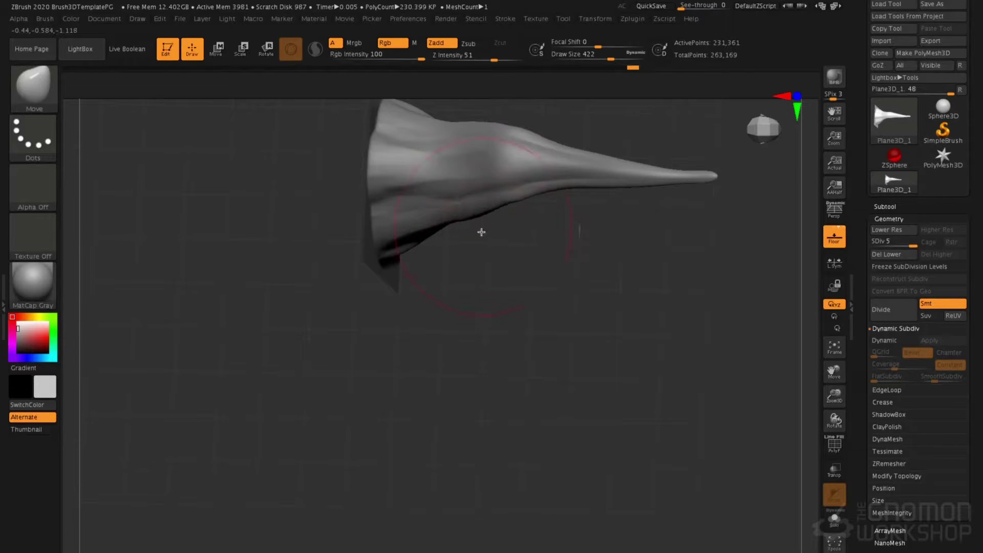
right_drag(482, 232, 471, 106)
Carve crosswise ring wrinkles around the horn's flared base using the DamStandard brush at draw size 87.
key(b)
key(d)
key(s)
key(space)
drag(451, 195, 412, 197)
key(space)
drag(414, 272, 424, 271)
mouse_move(444, 311)
right_down()
mouse_move(421, 267)
mouse_move(412, 277)
right_up()
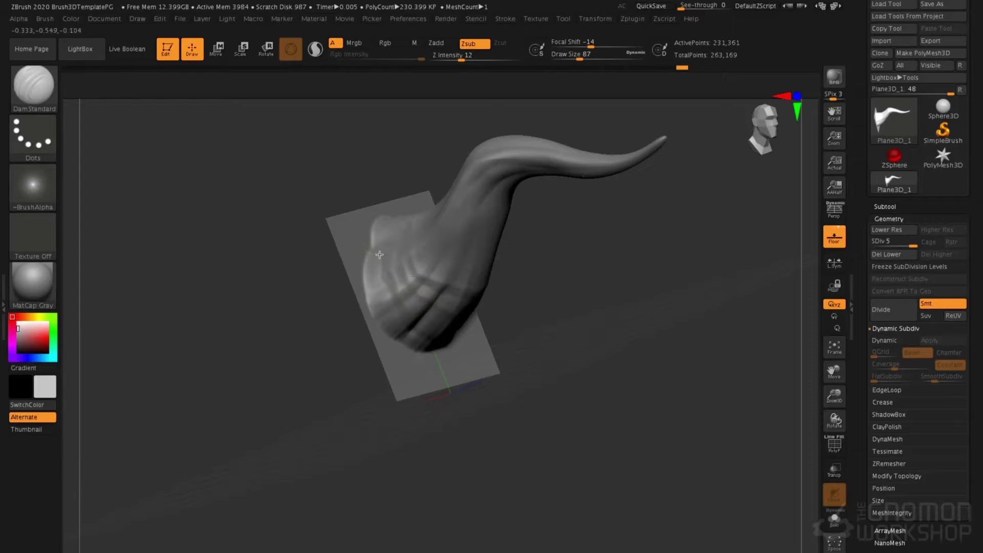
right_drag(426, 342, 384, 200)
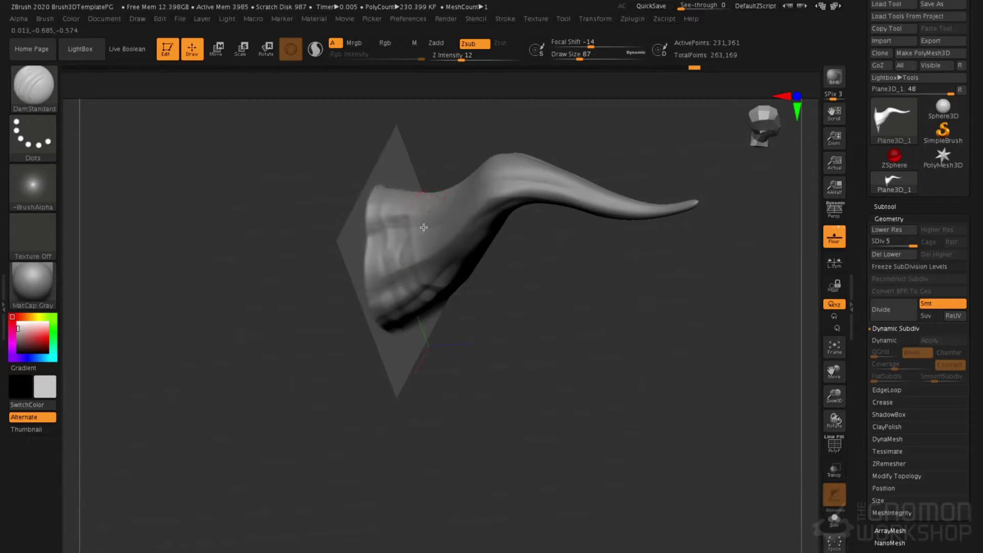
right_drag(451, 243, 457, 272)
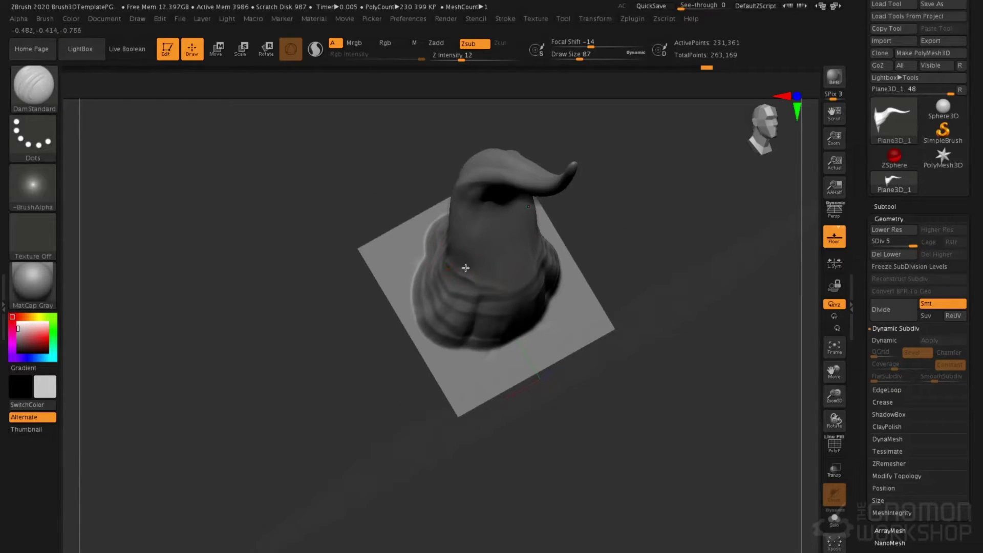
Continue the crosswise DamStandard wrinkles up the horn's neck to the bend and add fine lines beyond it.
right_drag(453, 254, 466, 263)
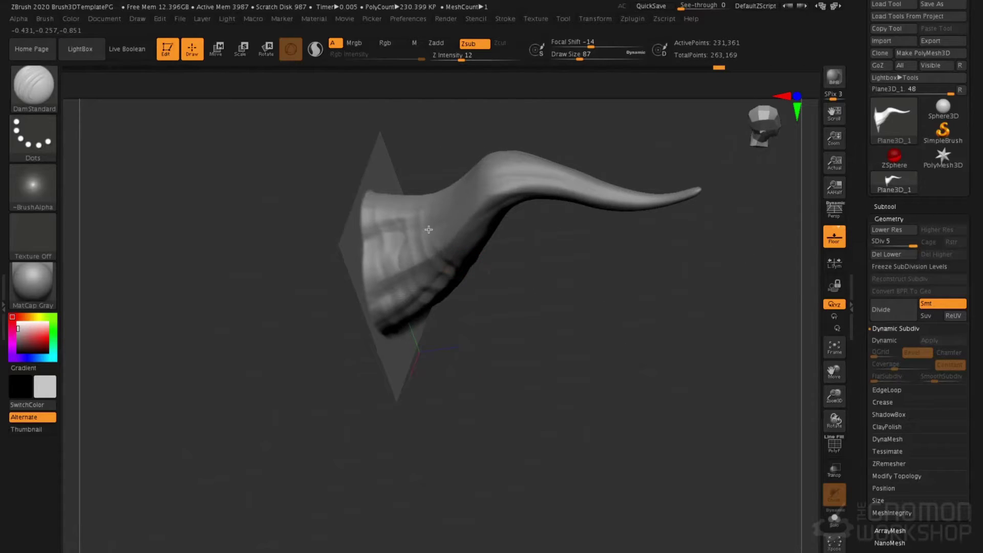
right_drag(473, 264, 462, 256)
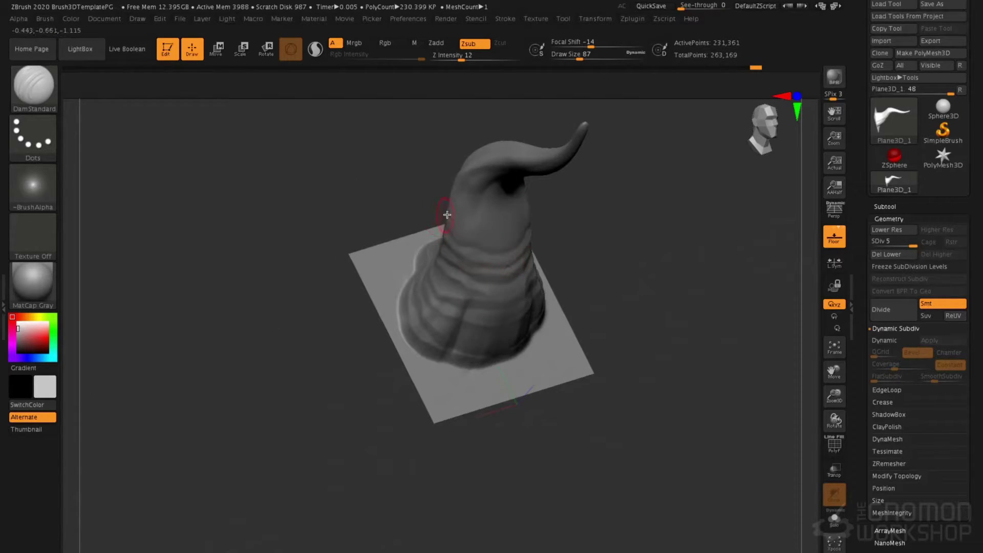
right_drag(468, 212, 482, 230)
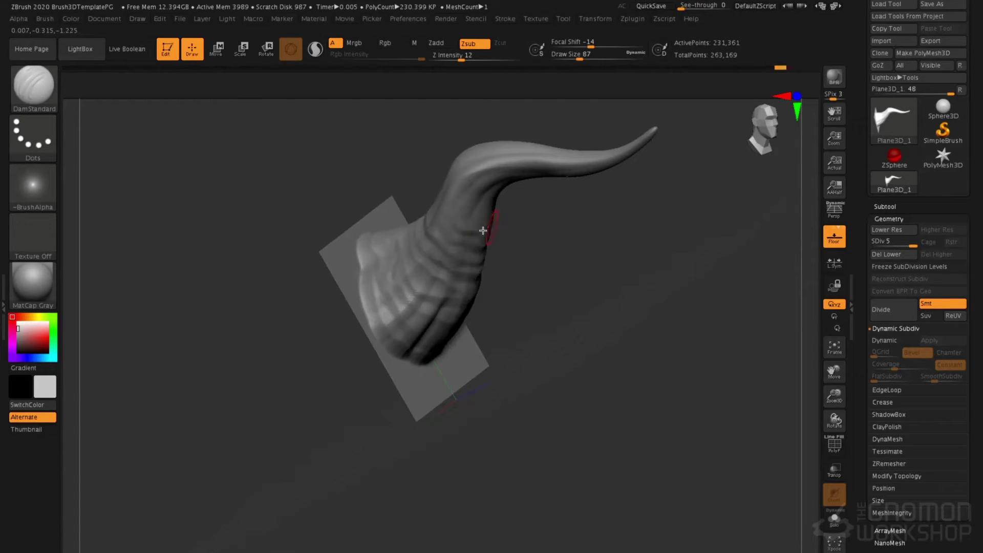
right_drag(450, 183, 455, 166)
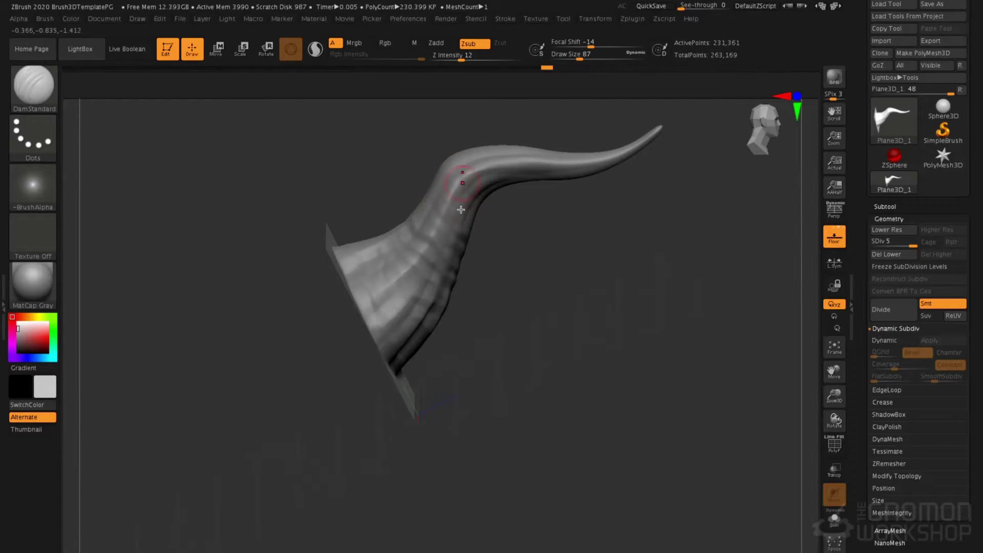
right_drag(461, 209, 413, 223)
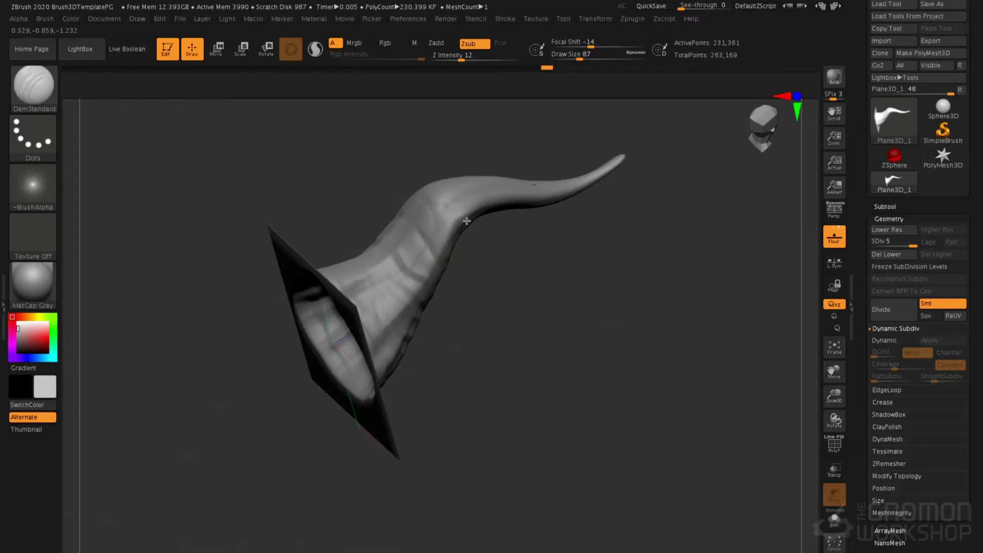
right_drag(476, 178, 464, 228)
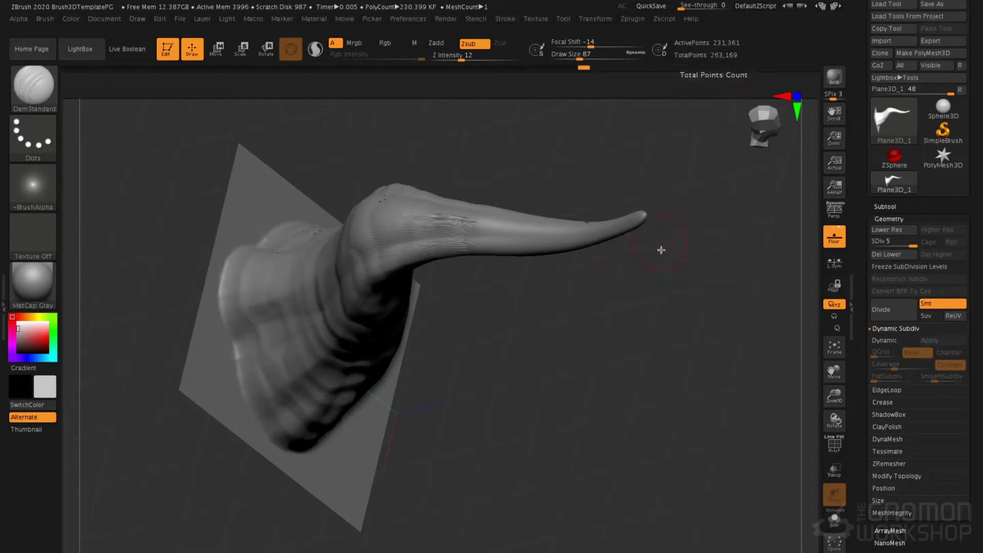
Unhide the full mesh and divide it up to subdivision level 7.
key(ctrl+d)
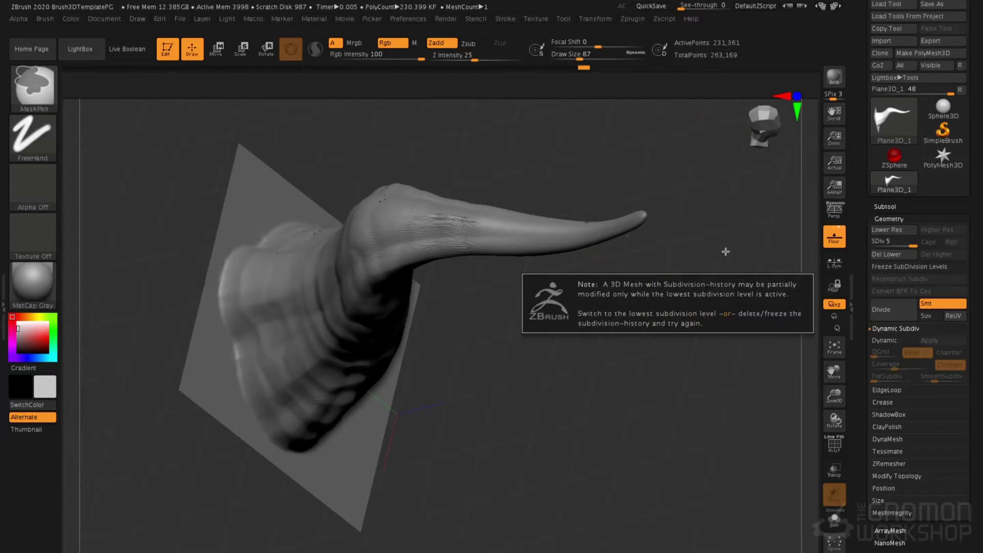
drag(670, 288, 638, 290)
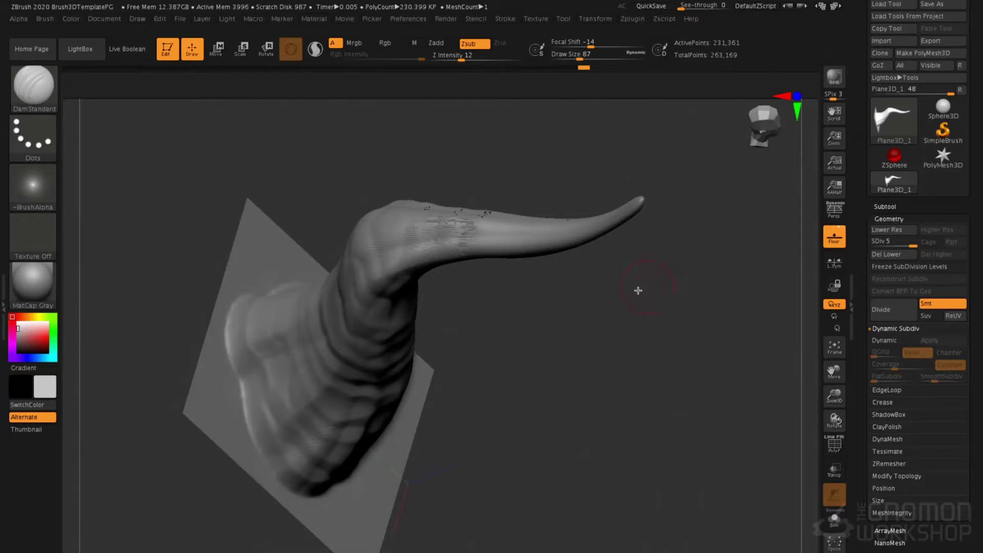
mouse_move(619, 336)
mouse_down()
mouse_move(509, 355)
mouse_move(570, 329)
mouse_move(663, 410)
mouse_move(646, 305)
mouse_move(626, 318)
mouse_up()
key(ctrl+d)
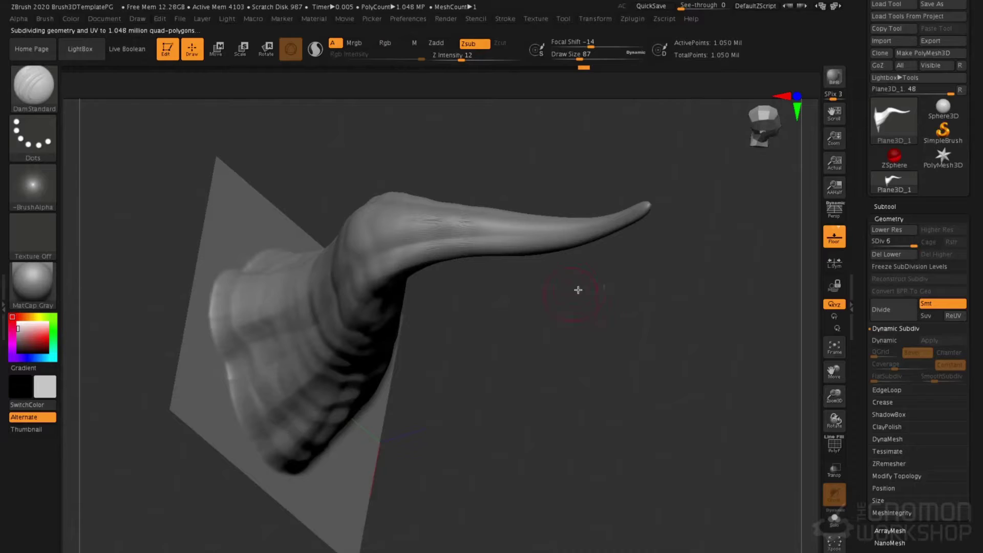
key(ctrl+d)
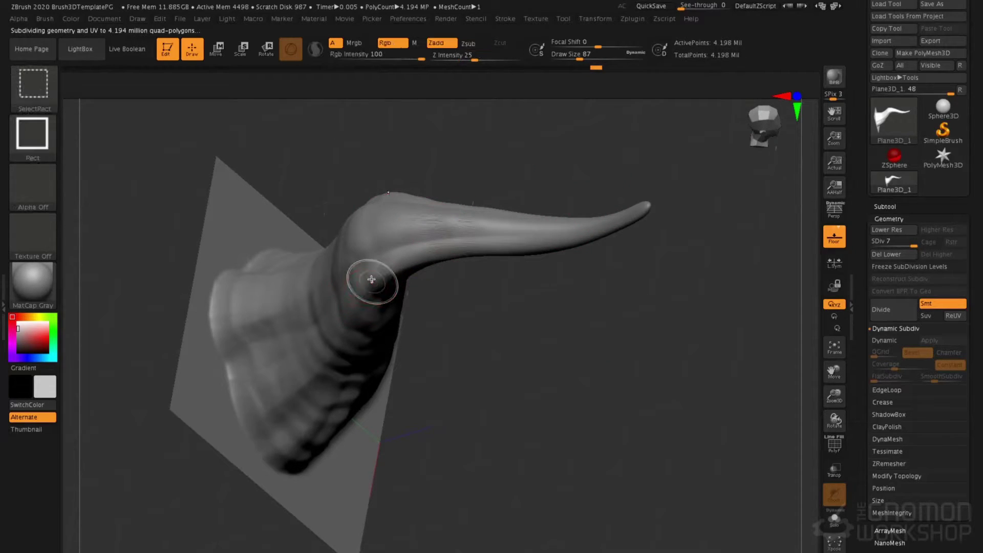
Shrink the mesh's visible area and carve crosswise rings on the horn's shaft beyond the bend using the DamStandard brush at draw size 87.
key(ctrl+shift+s)
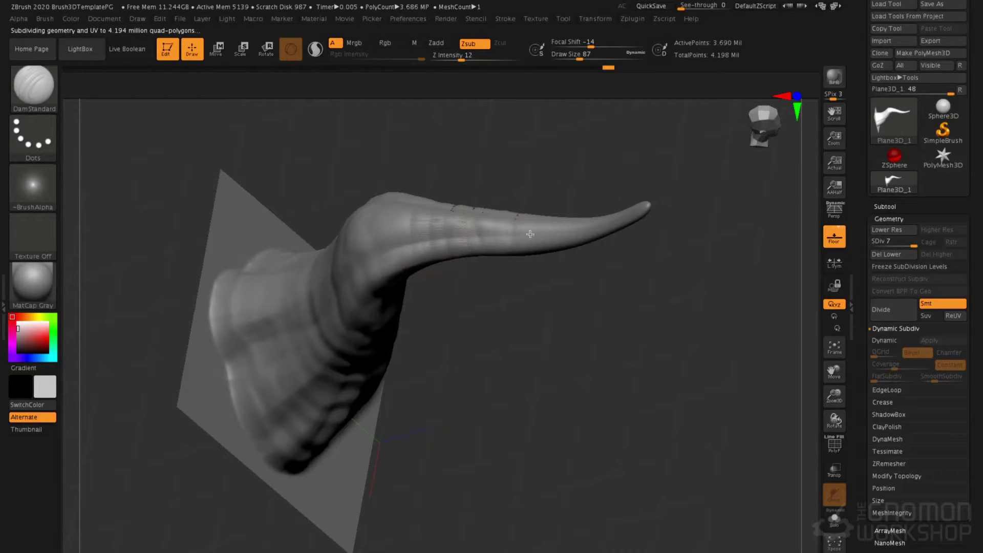
drag(530, 234, 560, 244)
drag(403, 192, 405, 274)
right_drag(453, 200, 498, 241)
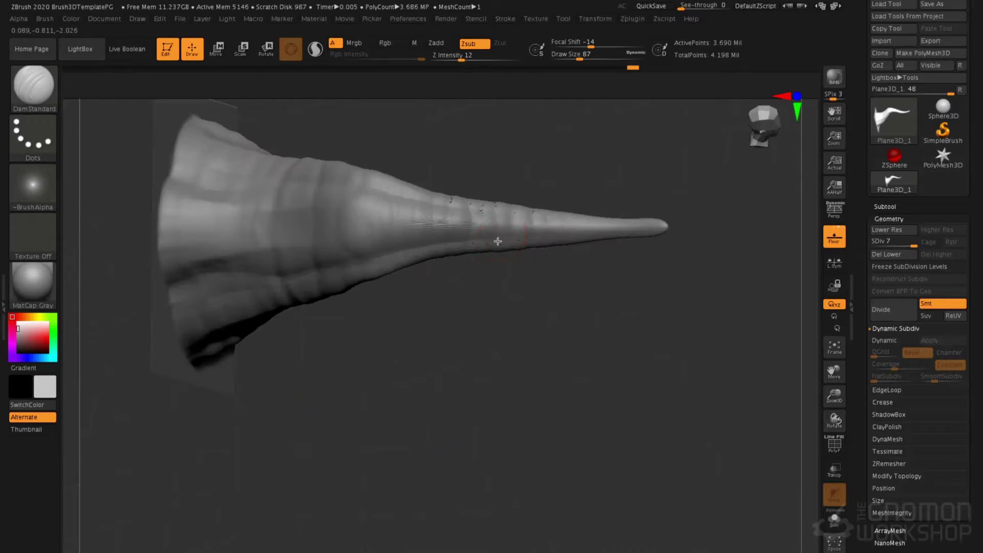
mouse_move(517, 214)
shift+mouse_down()
mouse_move(447, 206)
mouse_move(492, 306)
shift+mouse_up()
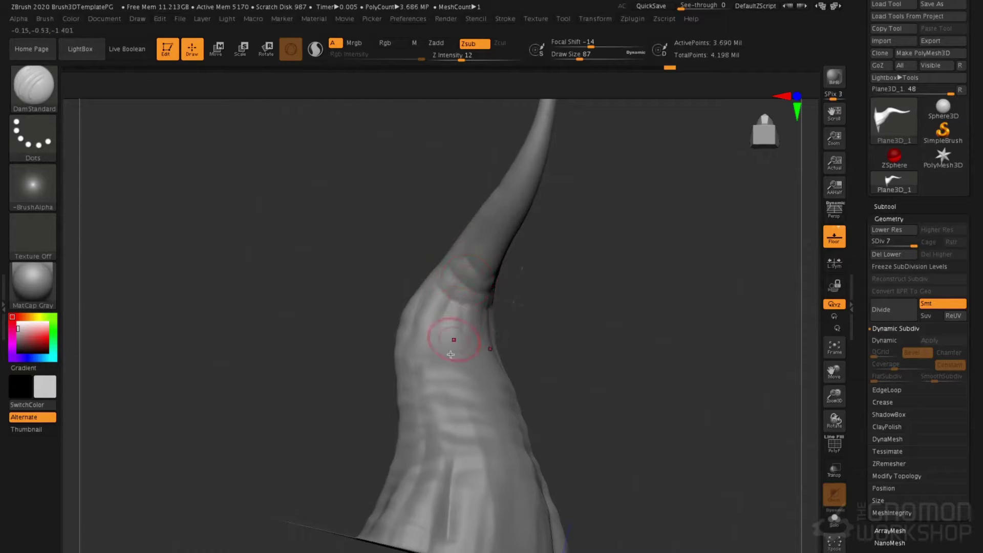
Continue the DamStandard grooves at draw size 87 over the horn's bend and along the shaft toward the tip.
drag(471, 369, 479, 244)
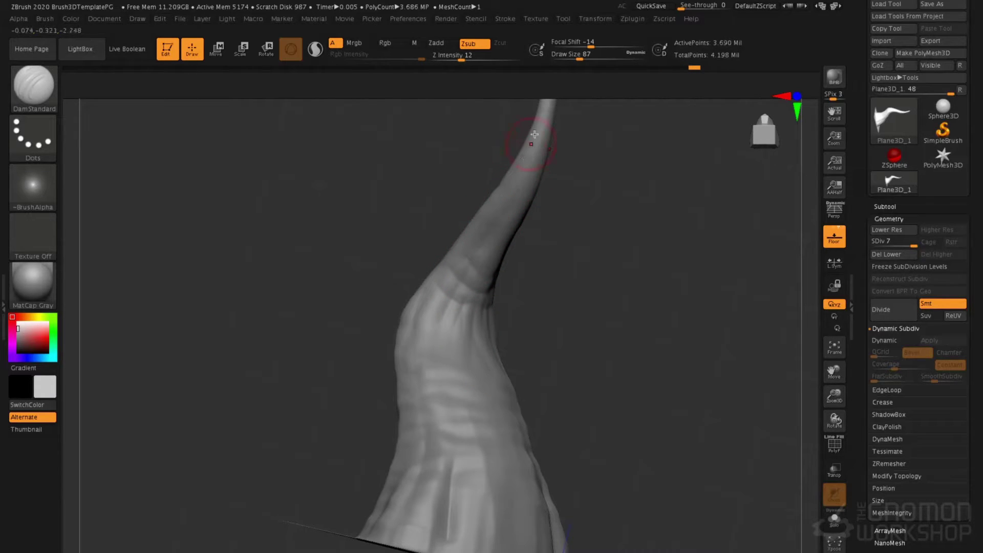
alt+right_drag(534, 134, 533, 202)
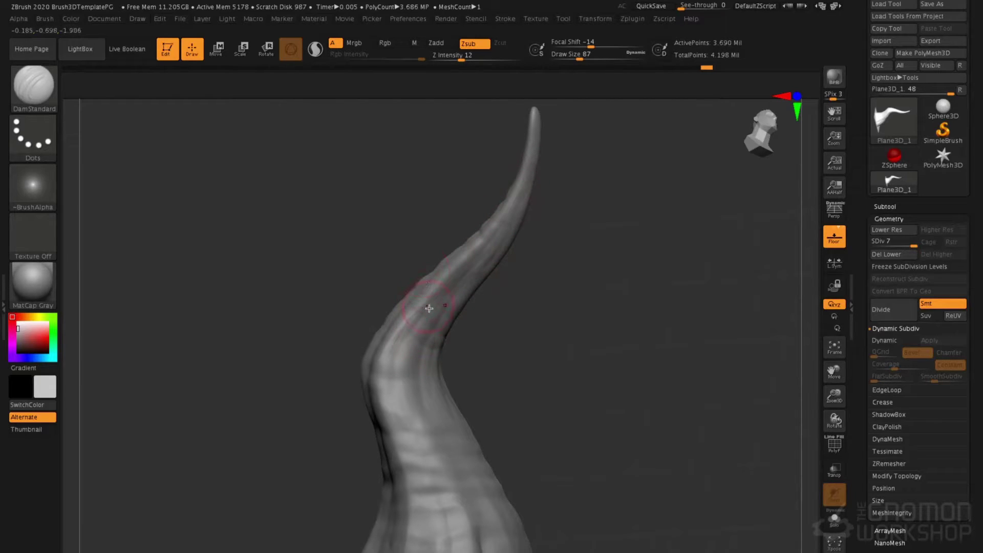
mouse_move(426, 313)
shift+mouse_down()
mouse_move(435, 287)
mouse_move(478, 243)
shift+mouse_up()
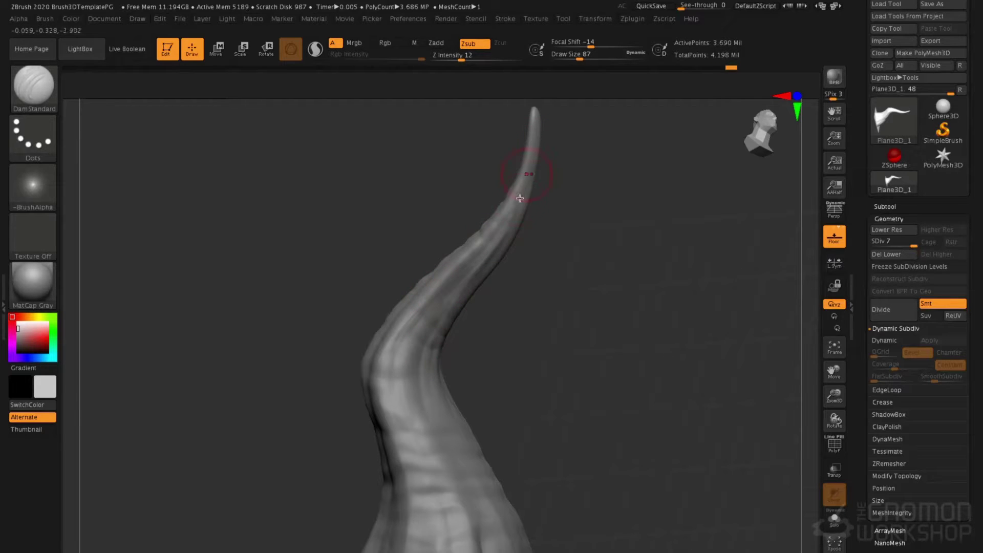
right_drag(544, 126, 485, 260)
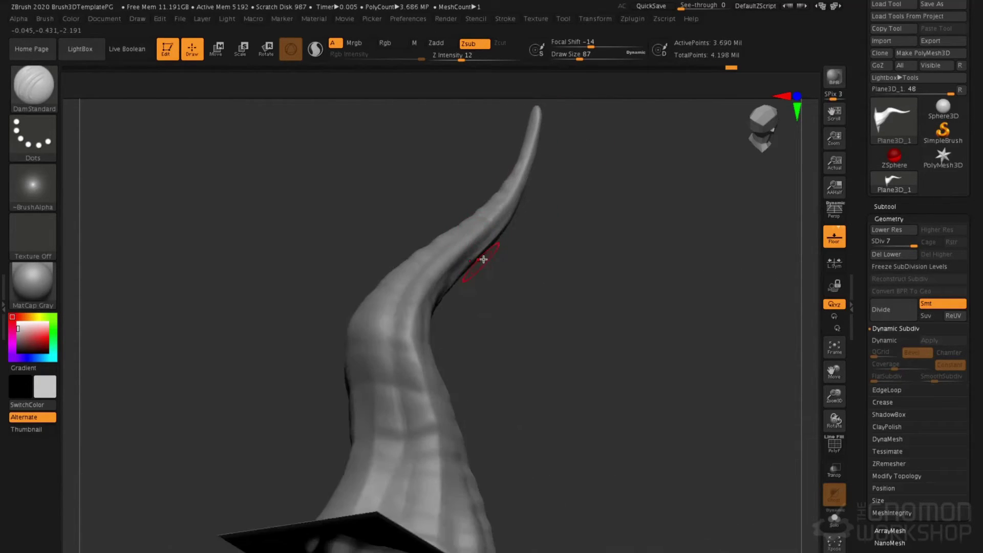
ctrl+right_drag(472, 214, 473, 242)
mouse_move(473, 242)
mouse_down()
mouse_move(446, 198)
mouse_move(466, 261)
mouse_move(485, 210)
mouse_move(488, 255)
mouse_move(481, 243)
mouse_up()
Pull pointed spikes out of the horn's bend and shaft using the Move brush at draw size 87.
key(b)
key(m)
key(v)
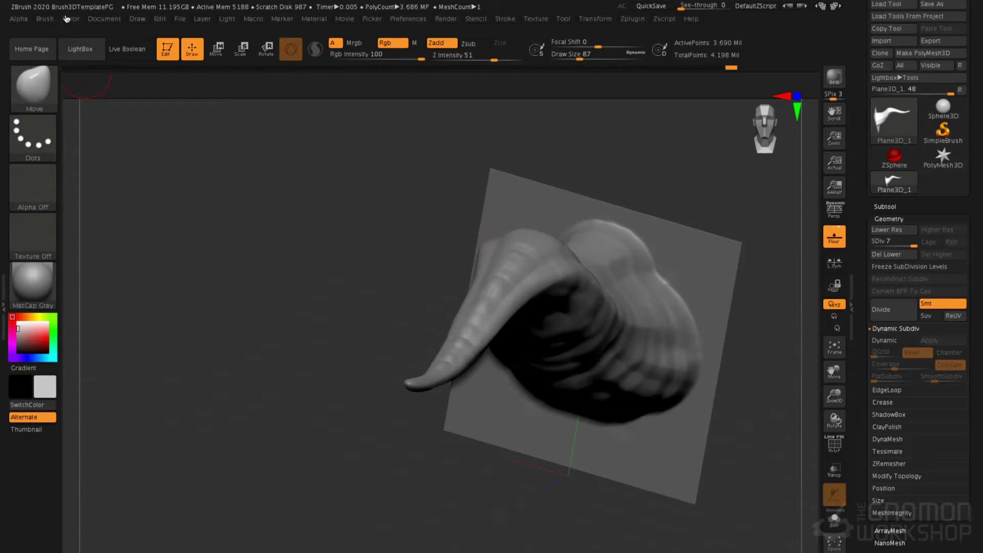
click(45, 19)
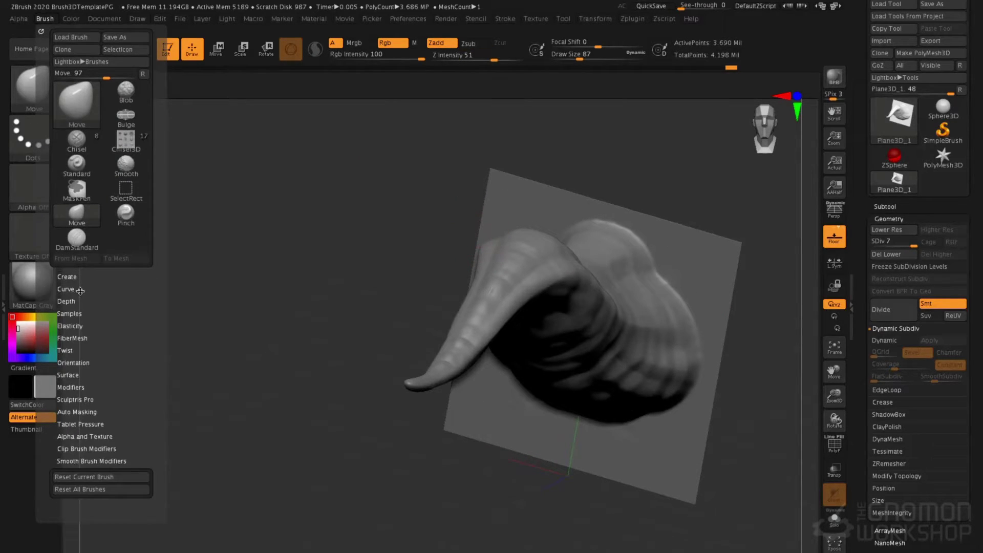
click(81, 290)
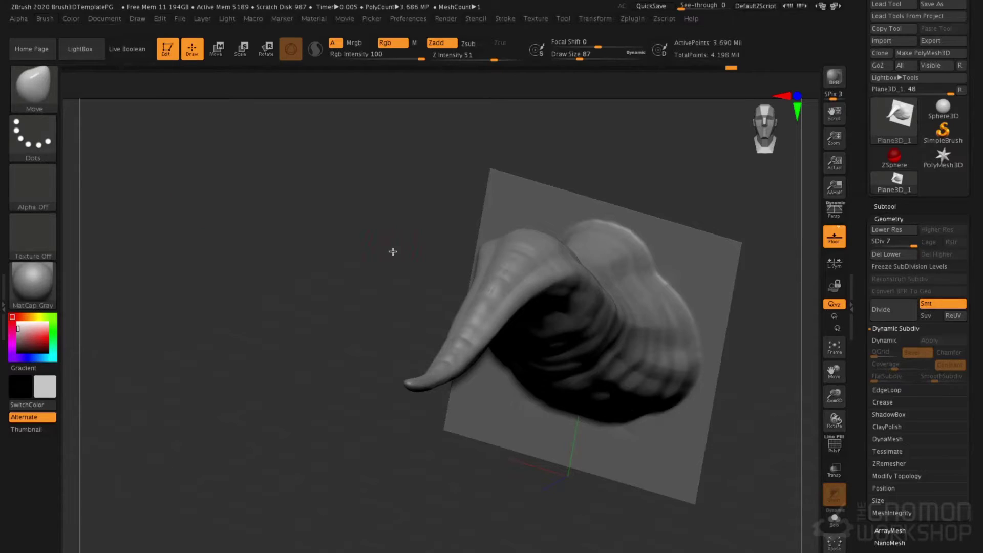
mouse_move(392, 251)
mouse_down()
mouse_move(384, 263)
mouse_move(458, 250)
mouse_move(442, 229)
mouse_up()
mouse_move(455, 336)
mouse_down()
mouse_move(447, 358)
mouse_move(381, 399)
mouse_up()
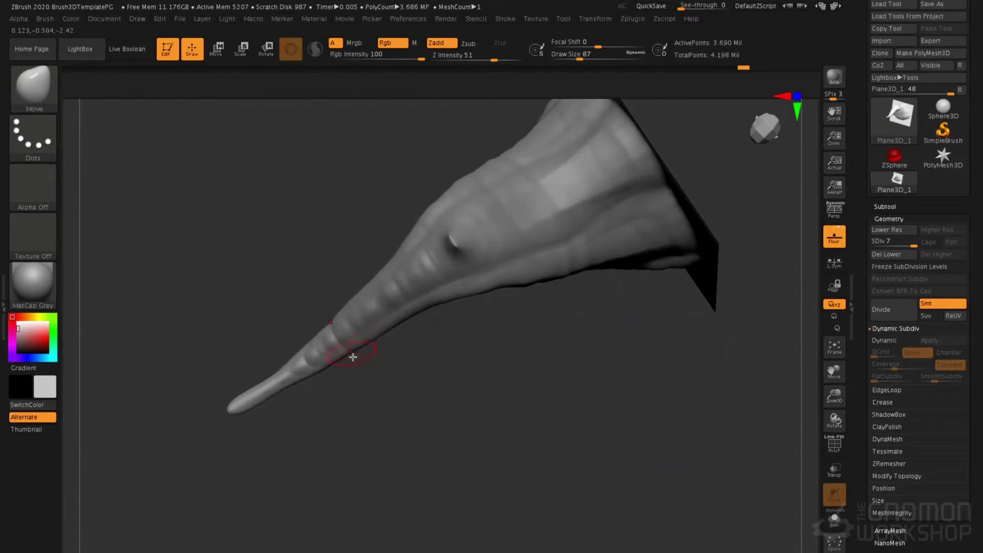
mouse_move(357, 368)
mouse_down()
mouse_move(417, 308)
mouse_move(422, 328)
mouse_up()
Pull smaller spikes along the shaft toward the horn's tip using the Move brush at draw sizes 77 and 56.
key(space)
mouse_move(320, 376)
mouse_down()
mouse_move(290, 390)
mouse_move(321, 361)
mouse_up()
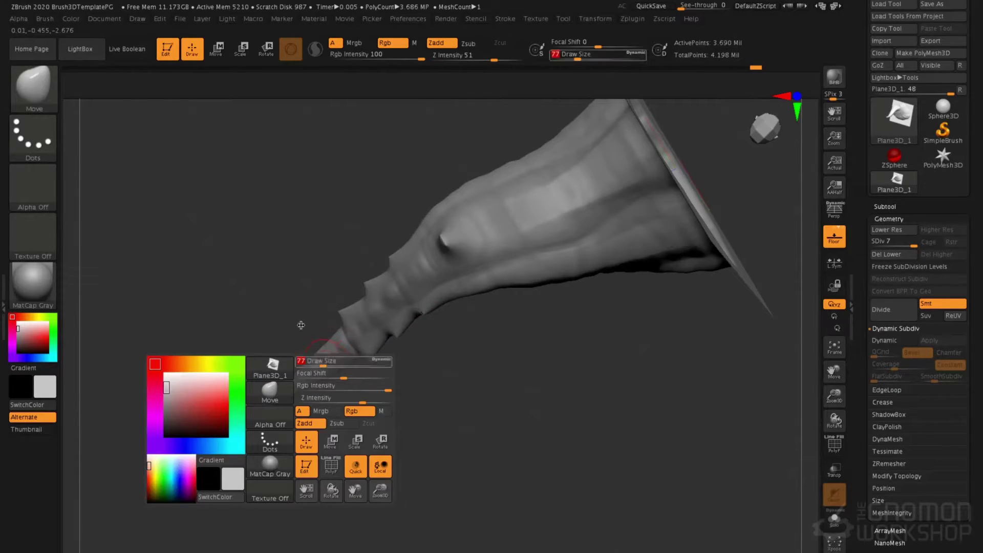
alt+drag(296, 288, 341, 199)
mouse_move(338, 269)
mouse_down()
mouse_move(287, 359)
mouse_move(302, 349)
mouse_up()
key(space)
drag(316, 305, 304, 328)
drag(338, 288, 327, 301)
drag(274, 348, 262, 338)
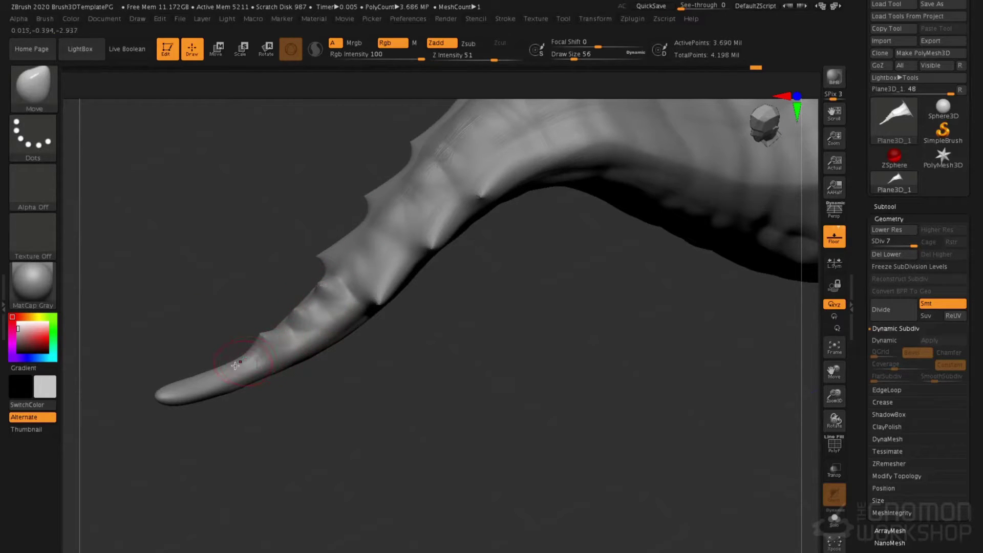
drag(234, 370, 228, 362)
alt+drag(249, 331, 245, 332)
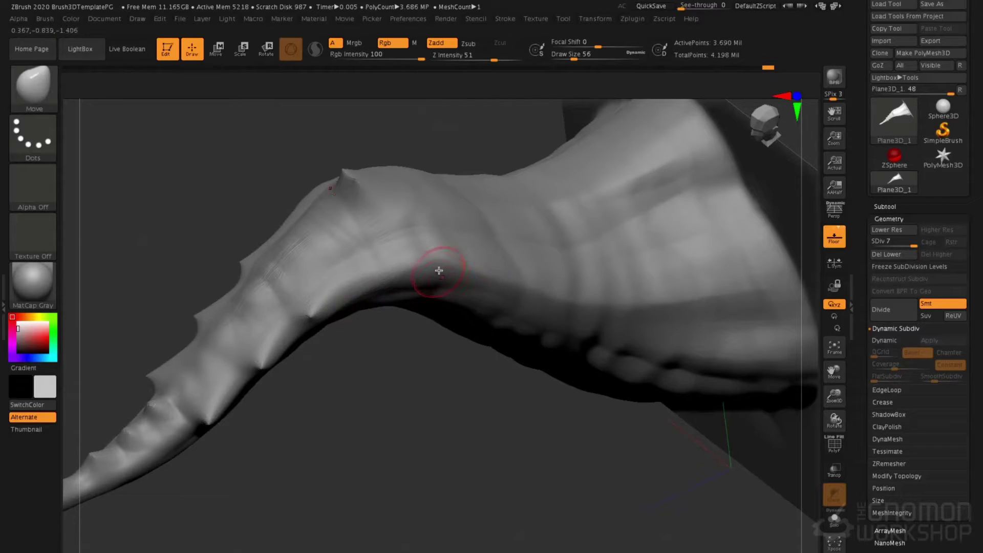
Pull a row of spikes along the sides of the horn's neck and flared base using the Move brush at draw size 56.
drag(439, 267, 496, 284)
mouse_move(547, 308)
mouse_down()
mouse_move(564, 333)
mouse_move(662, 346)
mouse_move(694, 368)
mouse_move(717, 359)
mouse_move(744, 379)
mouse_move(798, 377)
mouse_up()
mouse_move(568, 425)
mouse_down()
mouse_move(759, 280)
mouse_move(806, 302)
mouse_up()
drag(462, 302, 512, 236)
Carve a crease along the flared base's upper edge where it meets the plane using the DamStandard brush at draw size 71.
key(b)
key(d)
key(s)
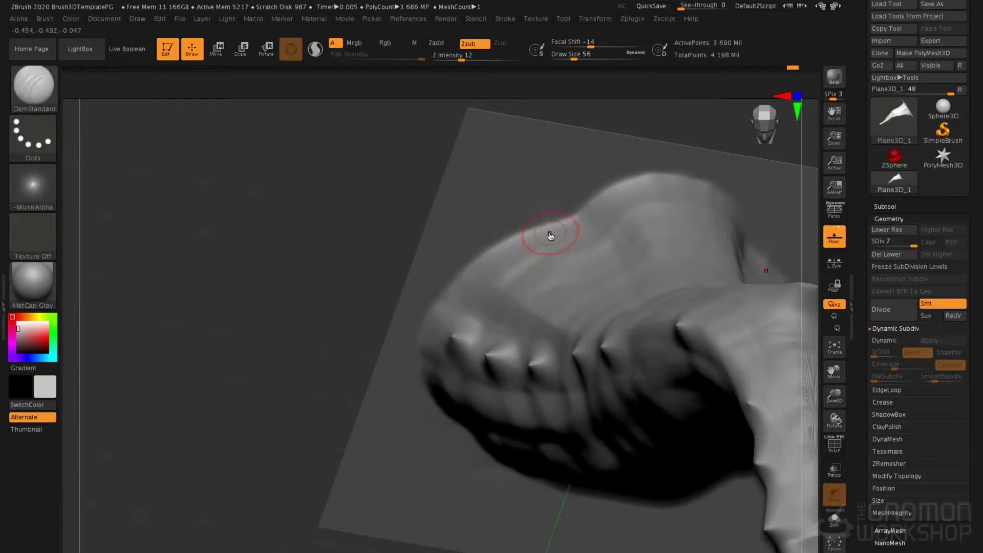
key(space)
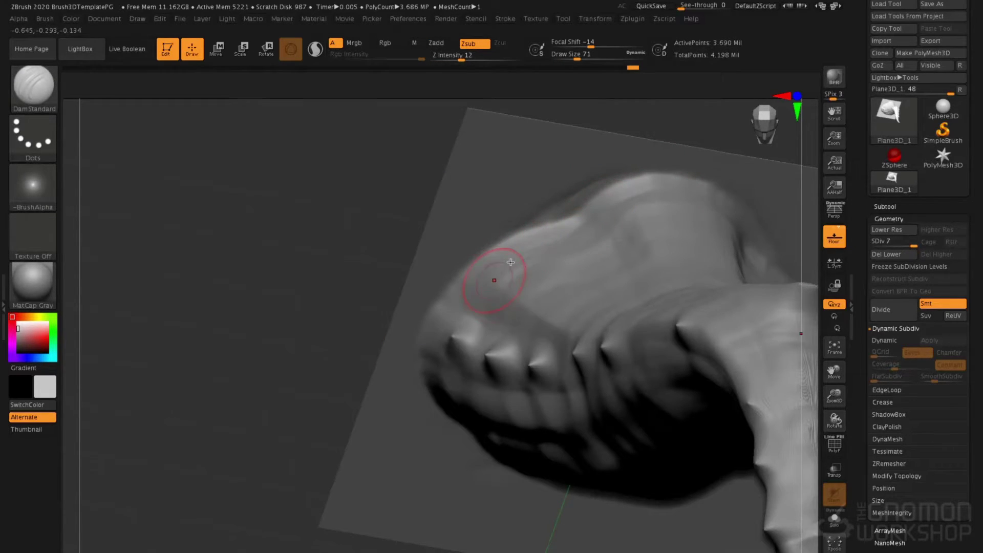
right_drag(494, 279, 465, 289)
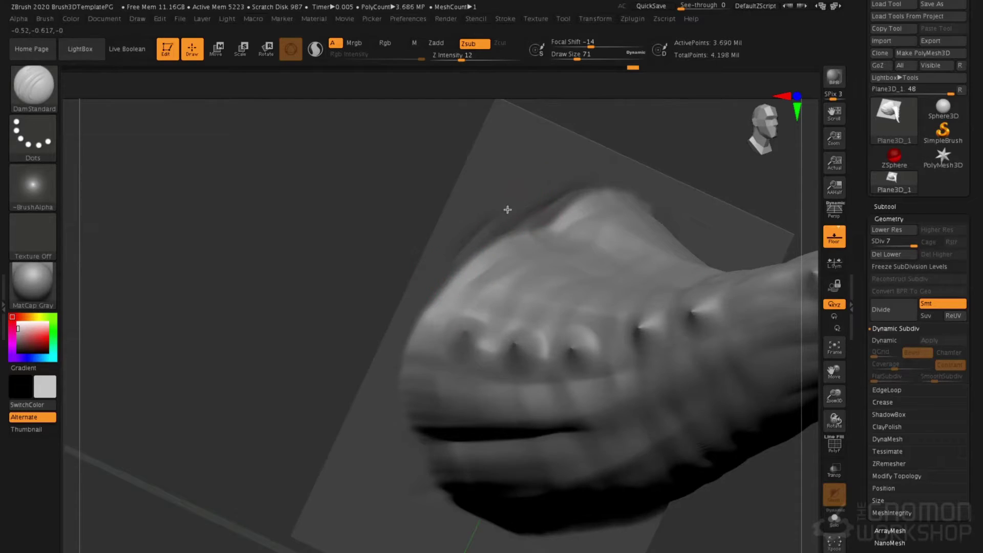
mouse_move(508, 209)
right_down()
mouse_move(486, 211)
mouse_move(658, 225)
mouse_move(468, 207)
right_up()
Raise soft skin folds on the plane around the flared base's upper edge using the Standard brush with Alpha 01 at draw size 46.
key(b)
key(s)
key(t)
click(33, 187)
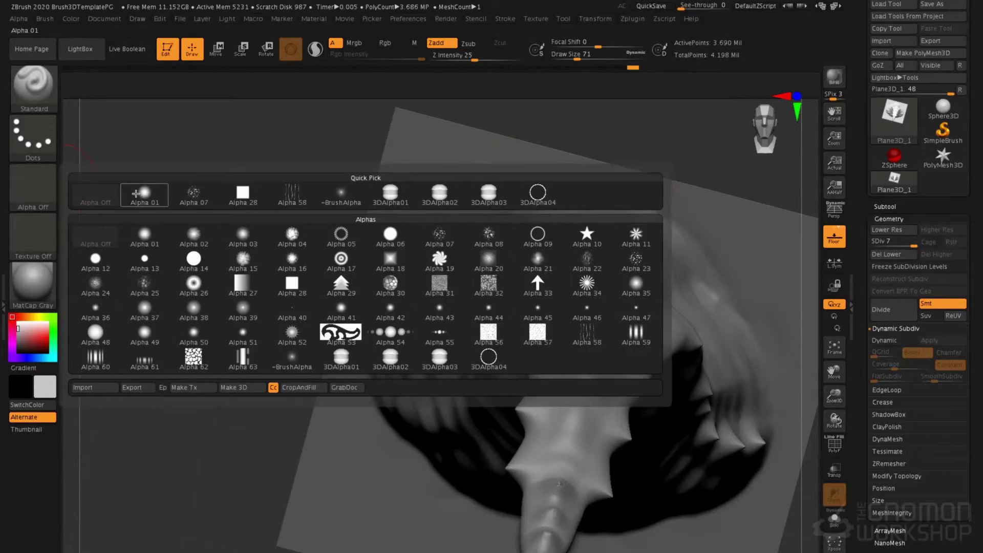
click(136, 193)
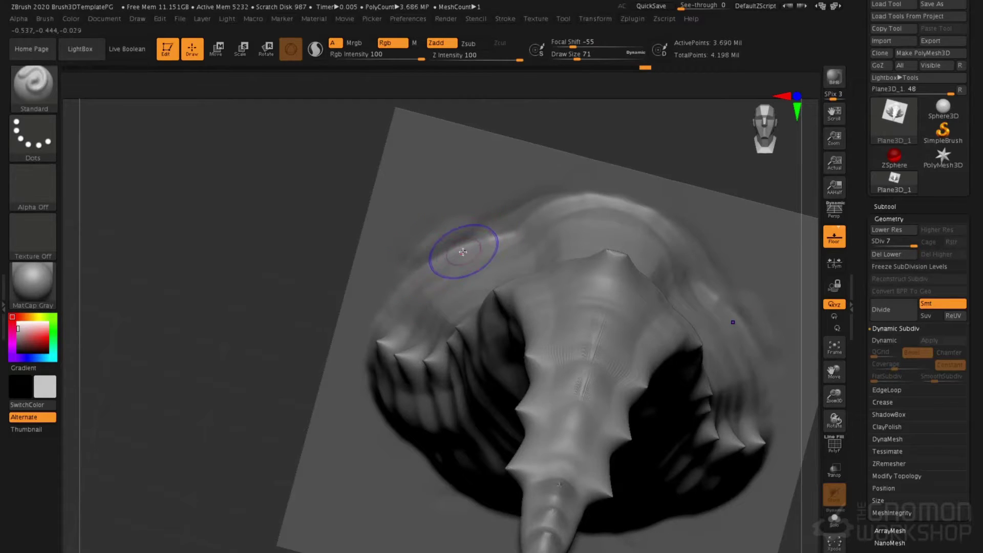
key(shift+f)
key(shift+f)
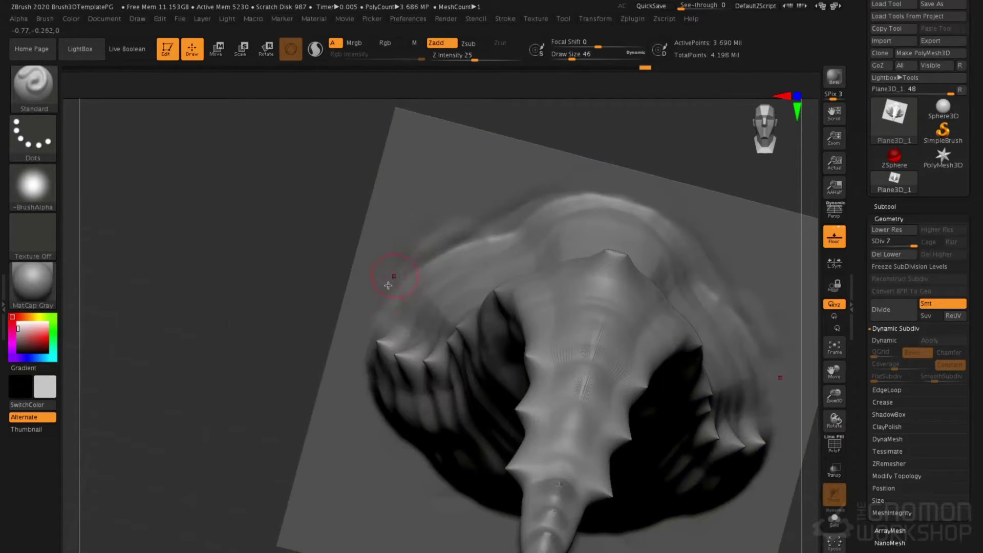
mouse_move(461, 227)
mouse_down()
mouse_move(504, 201)
mouse_move(599, 179)
mouse_move(635, 204)
mouse_up()
alt+right_drag(461, 340, 555, 224)
right_drag(468, 294, 563, 256)
shift+drag(482, 292, 480, 232)
Lower the mesh to subdivision level 4 and build up rippled folds on the plane below the flared base using the Standard brush.
key(shift+d)
key(shift+d)
key(shift+d)
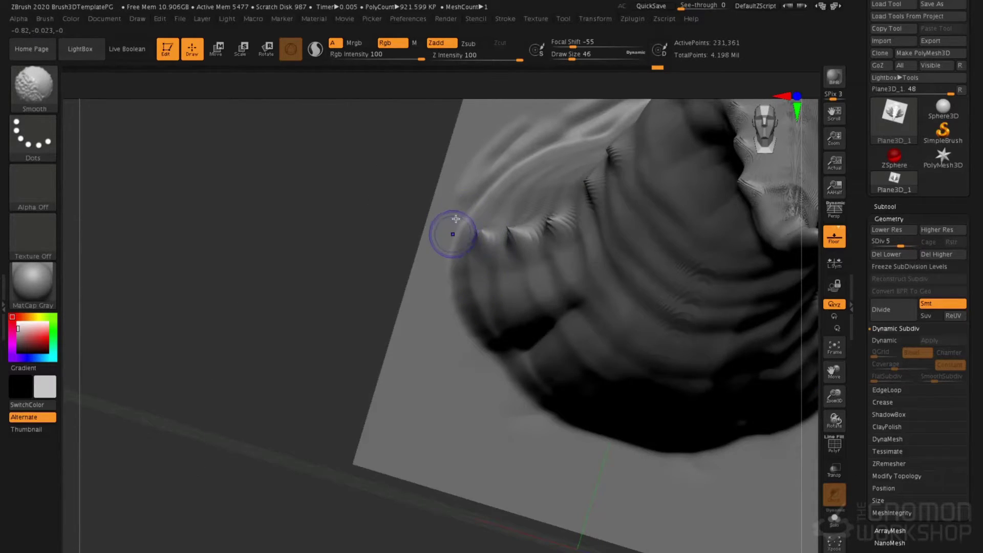
key(space)
mouse_move(456, 341)
mouse_down()
mouse_move(458, 358)
mouse_move(494, 359)
mouse_move(558, 437)
mouse_up()
mouse_move(483, 379)
mouse_down()
mouse_move(573, 443)
mouse_move(516, 405)
mouse_move(533, 414)
mouse_move(531, 478)
mouse_move(458, 333)
mouse_move(515, 351)
mouse_up()
Carve grooves between the folds below the flared base using the DamStandard brush at draw size 68.
key(b)
key(d)
key(s)
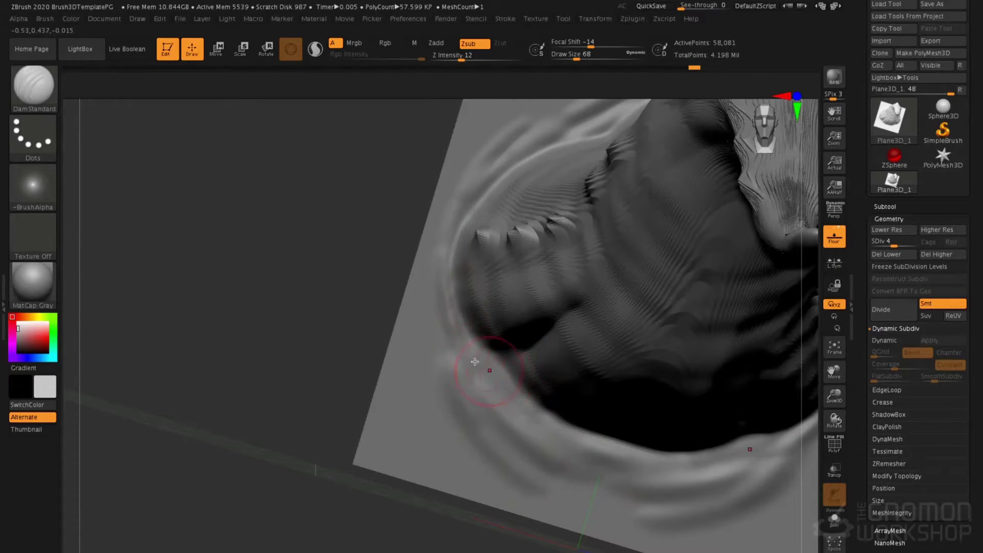
drag(490, 384, 572, 429)
right_drag(498, 419, 528, 458)
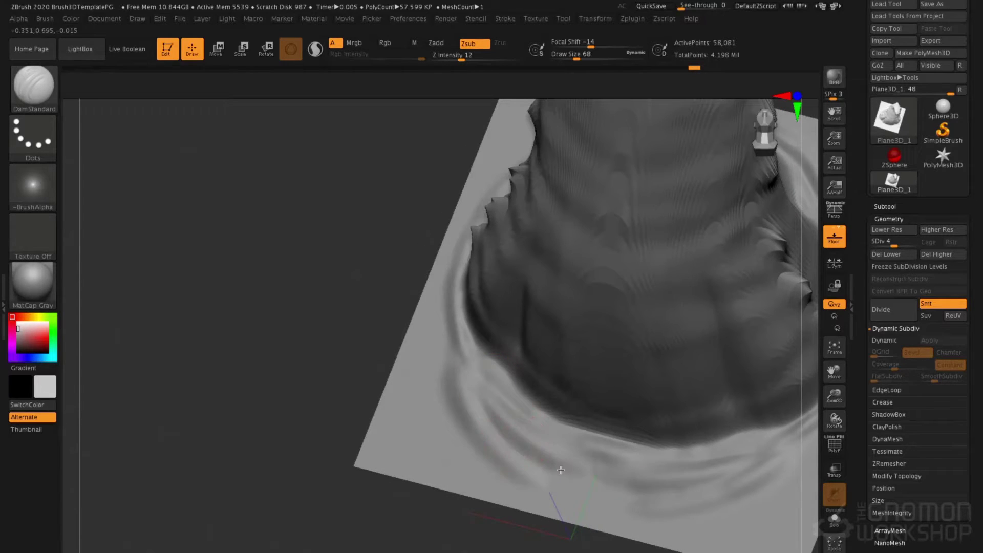
mouse_move(538, 459)
mouse_down()
mouse_move(677, 453)
mouse_move(640, 439)
mouse_up()
right_drag(640, 439, 501, 441)
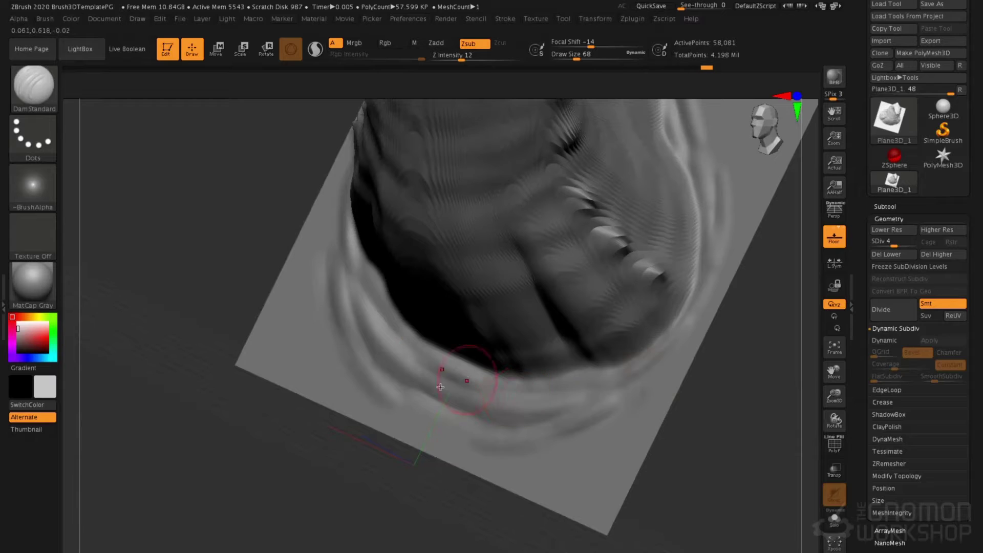
key(shift)
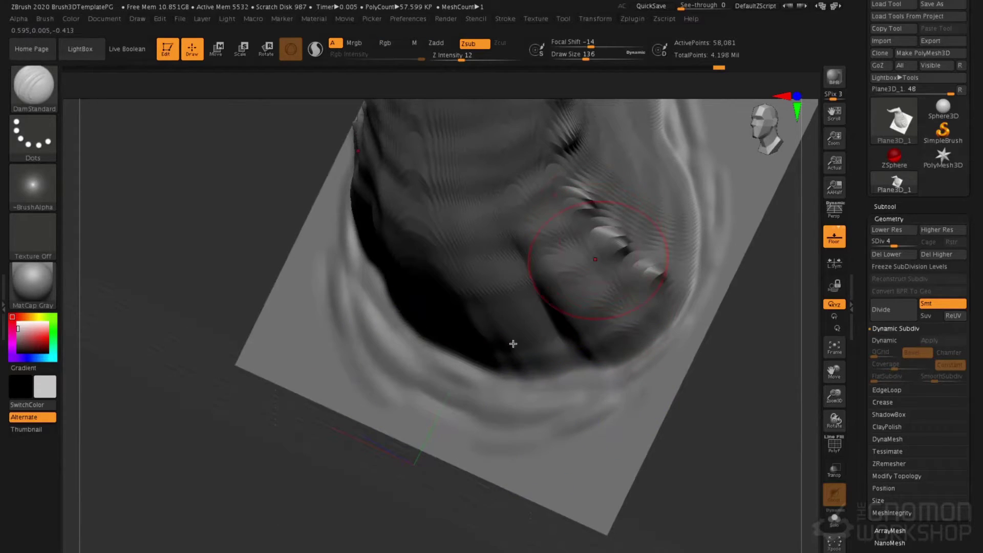
Deepen the creases in the plane beside the flared base using the DamStandard brush at draw size 104.
mouse_move(513, 344)
right_down()
mouse_move(592, 213)
mouse_move(597, 266)
right_up()
key(space)
drag(594, 226, 589, 227)
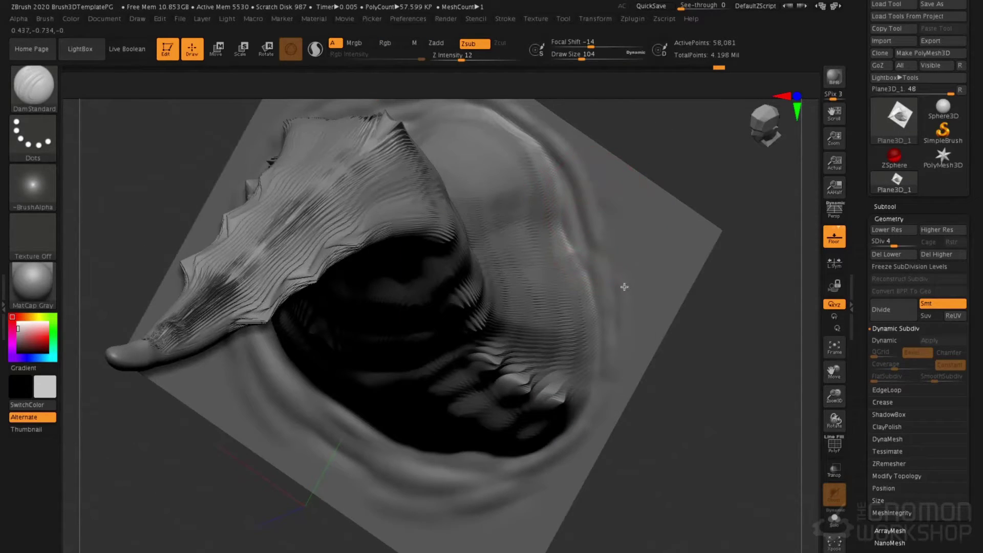
mouse_move(625, 253)
mouse_down()
mouse_move(633, 281)
mouse_move(617, 320)
mouse_up()
right_drag(622, 187, 588, 214)
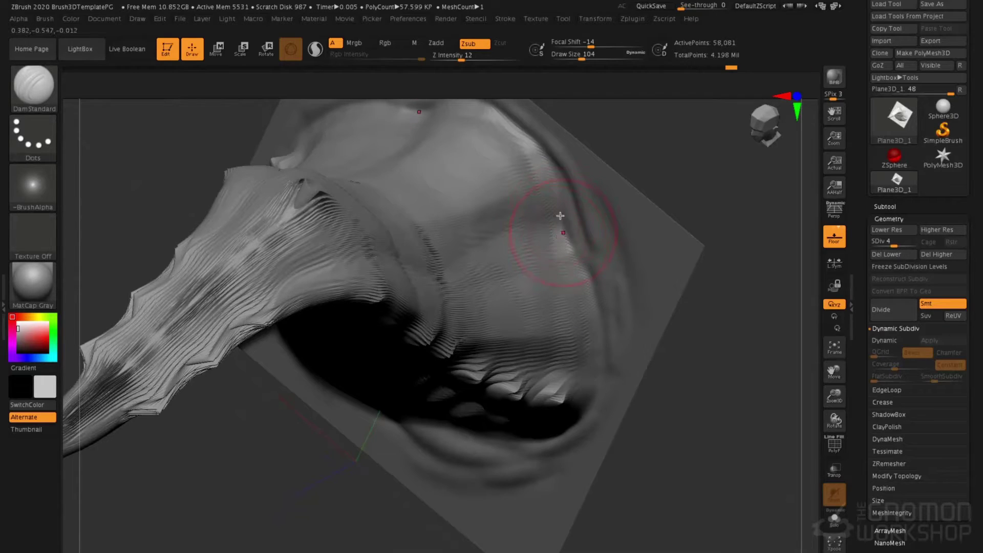
Build up a raised ridge along the flared base's side rim using the Standard brush at draw size 59.
key(b)
key(s)
key(t)
key(space)
drag(562, 211, 558, 212)
drag(548, 178, 581, 308)
drag(552, 195, 583, 320)
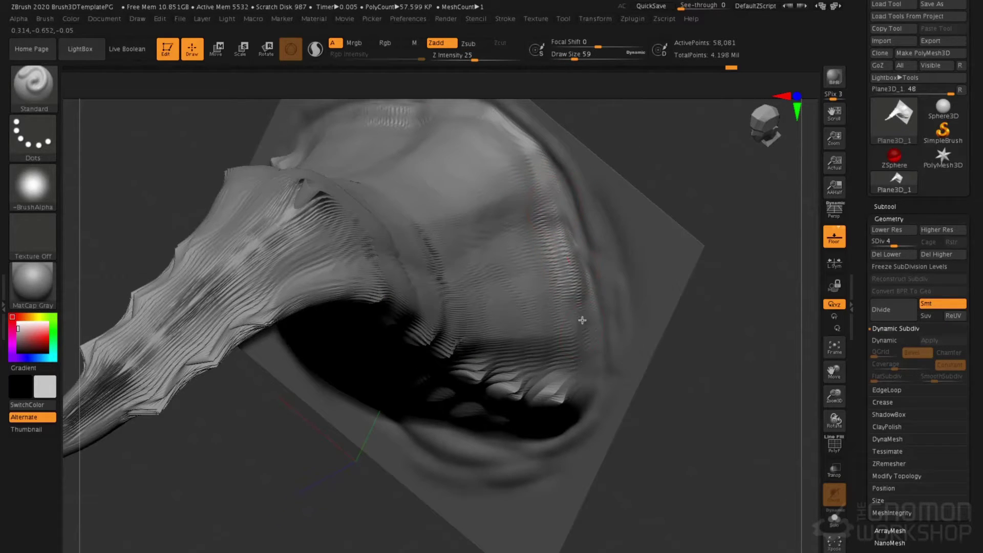
Return the mesh to subdivision level 7 and inspect the horn from both sides.
right_drag(582, 320, 373, 217)
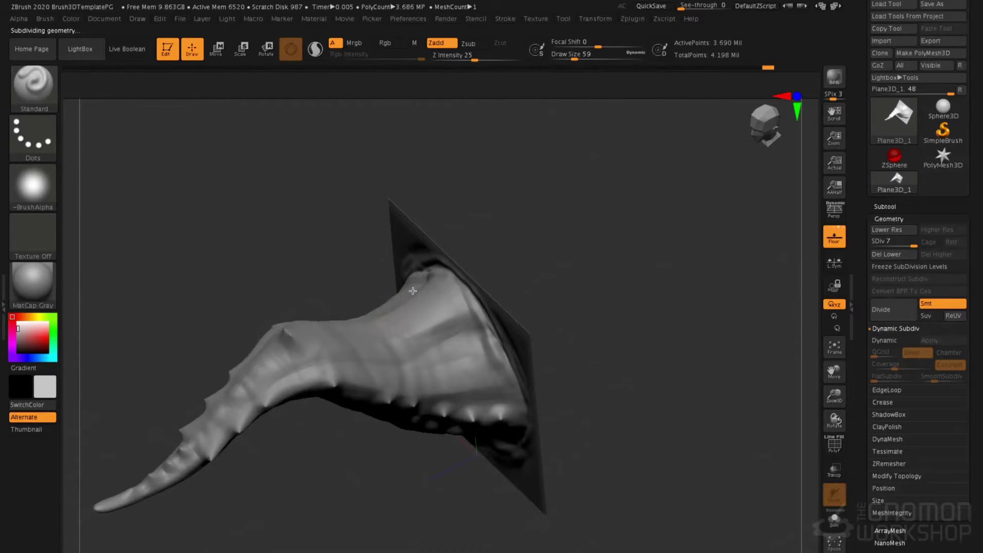
alt+right_drag(413, 291, 397, 269)
drag(397, 269, 450, 274)
alt+right_drag(410, 295, 447, 310)
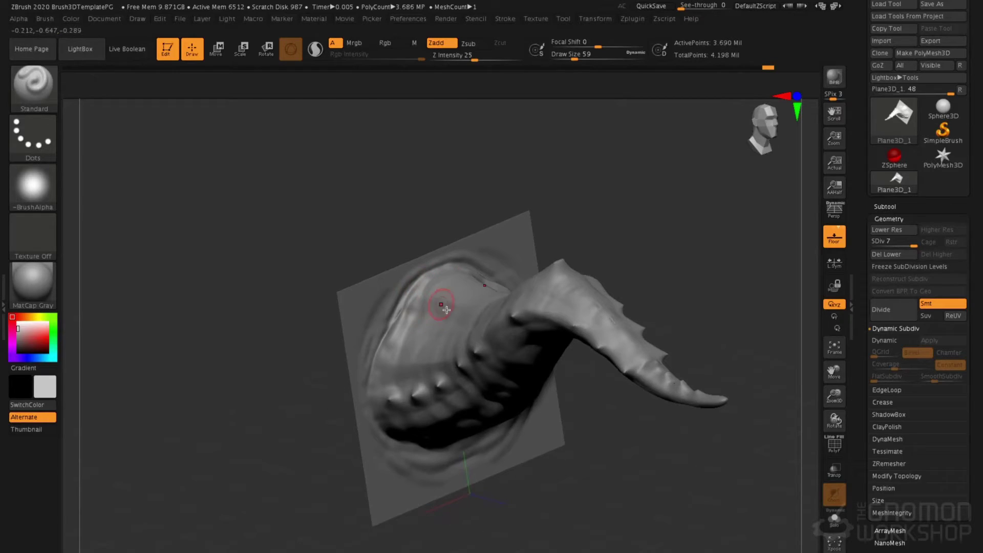
Switch to the ChiselCreature brush and choose its Teeth2 shape for the horn's flared base.
key(b)
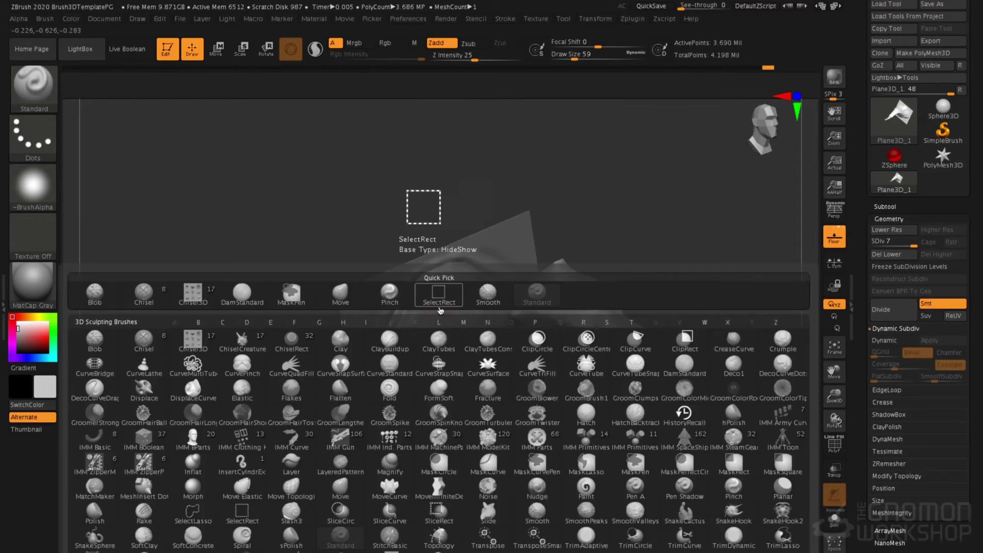
key(c)
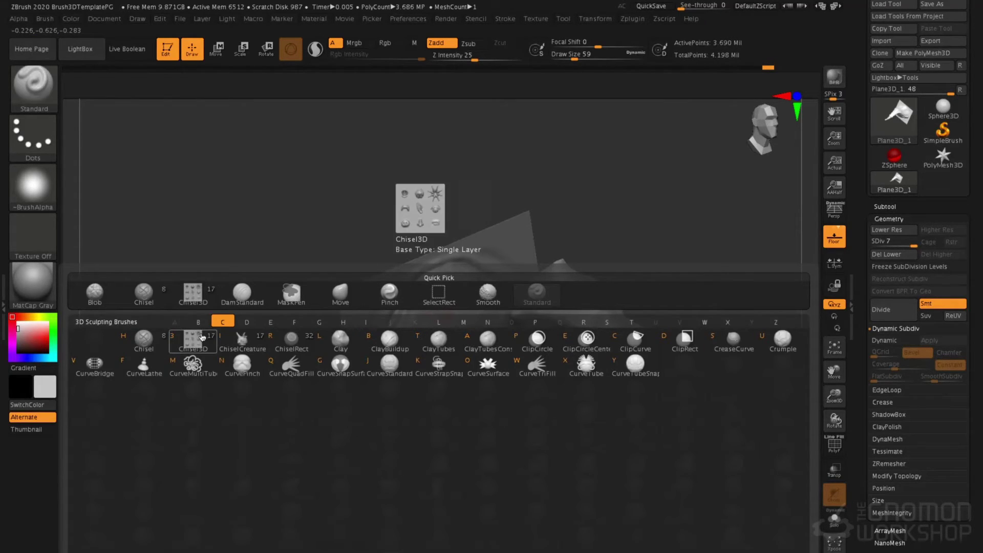
key(i)
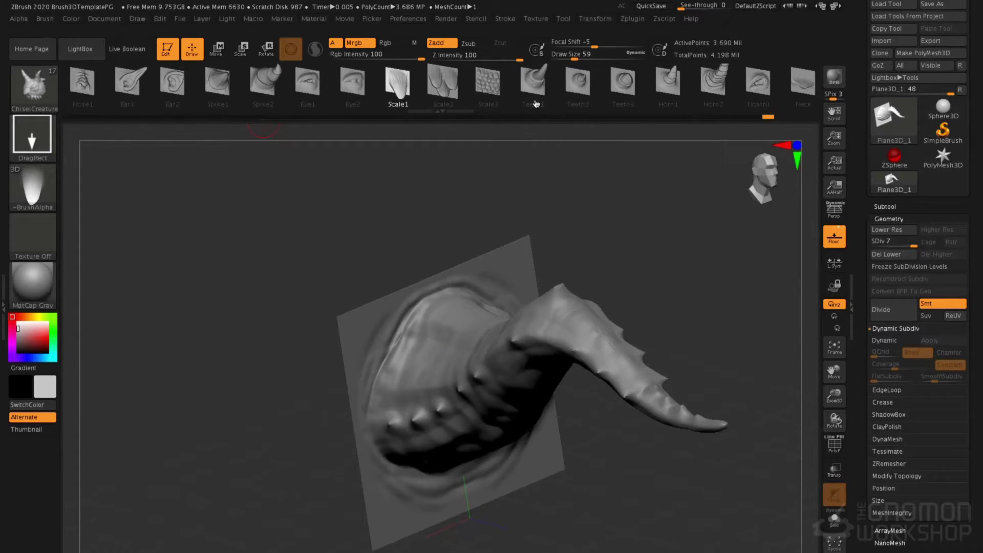
click(623, 82)
click(564, 83)
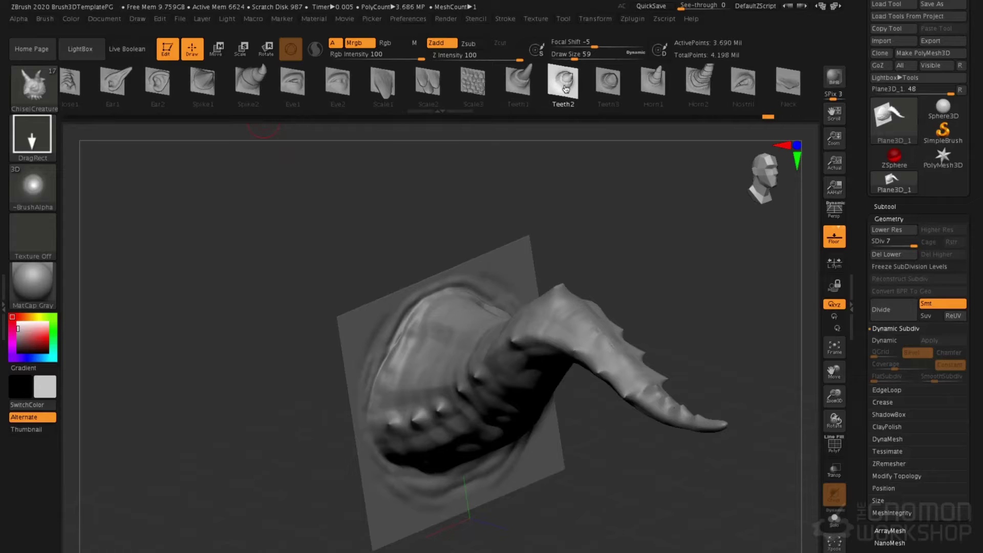
right_drag(267, 300, 287, 310)
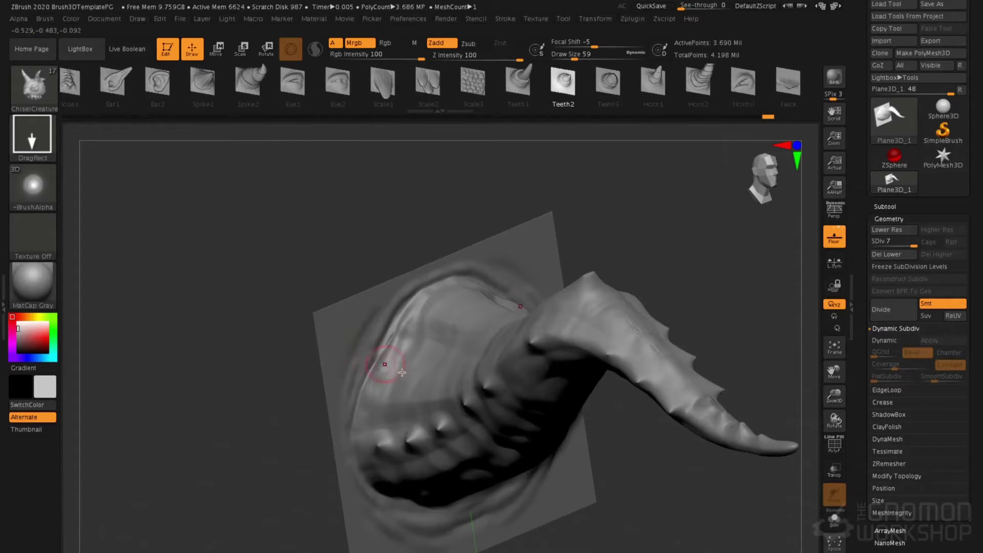
Try stamping rows of Teeth2 spikes along the upper sides of the flared base at subdivision level 7.
right_drag(403, 397, 413, 383)
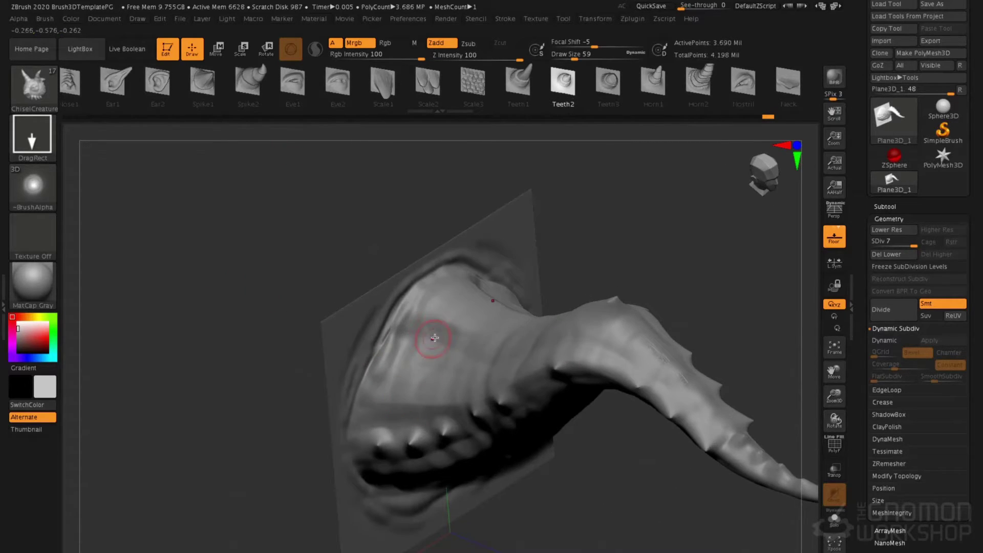
mouse_move(426, 326)
mouse_down()
mouse_move(453, 341)
mouse_move(467, 370)
mouse_move(485, 368)
mouse_move(509, 344)
mouse_move(514, 361)
mouse_move(544, 346)
mouse_move(580, 353)
mouse_up()
mouse_move(518, 299)
ctrl+right_down()
mouse_move(526, 386)
mouse_move(592, 419)
mouse_move(519, 396)
ctrl+right_up()
Undo all the trial spikes stamped on the flared base.
key(ctrl+z)
key(ctrl+z)
key(ctrl+z)
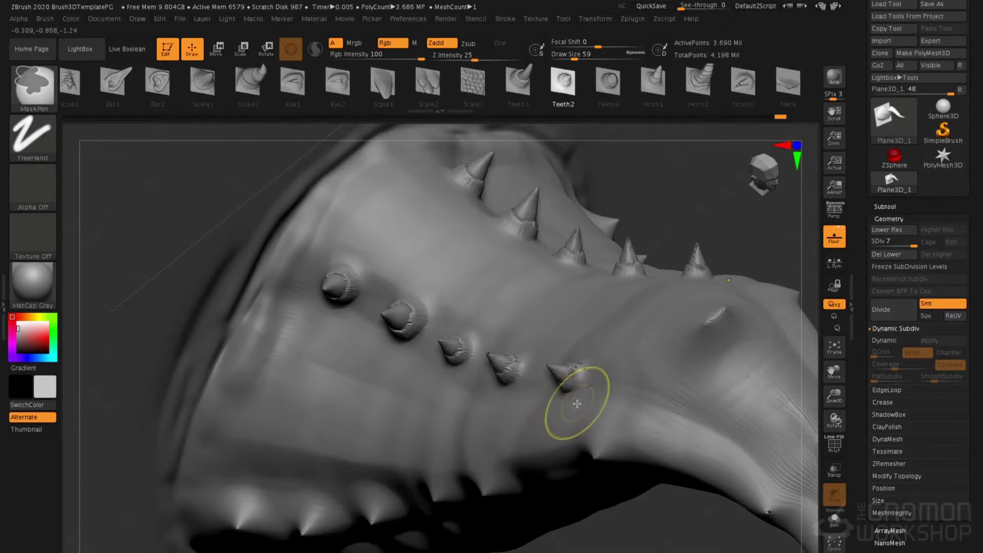
key(ctrl+z)
key(ctrl+z)
key(ctrl+z)
key(ctrl+z)
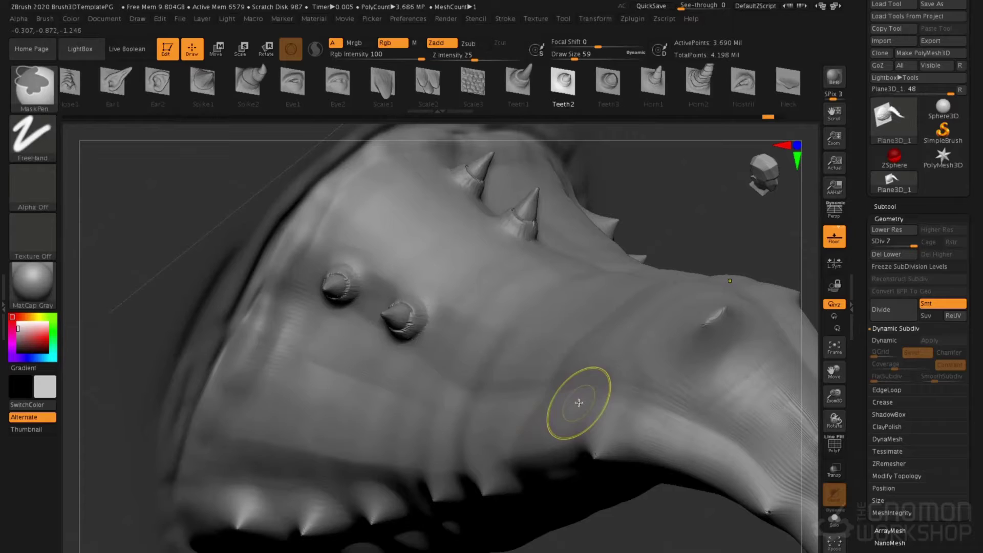
Divide the fully unhidden mesh to subdivision level 8, then hide the plane's border polygroup again.
ctrl+shift+click(710, 220)
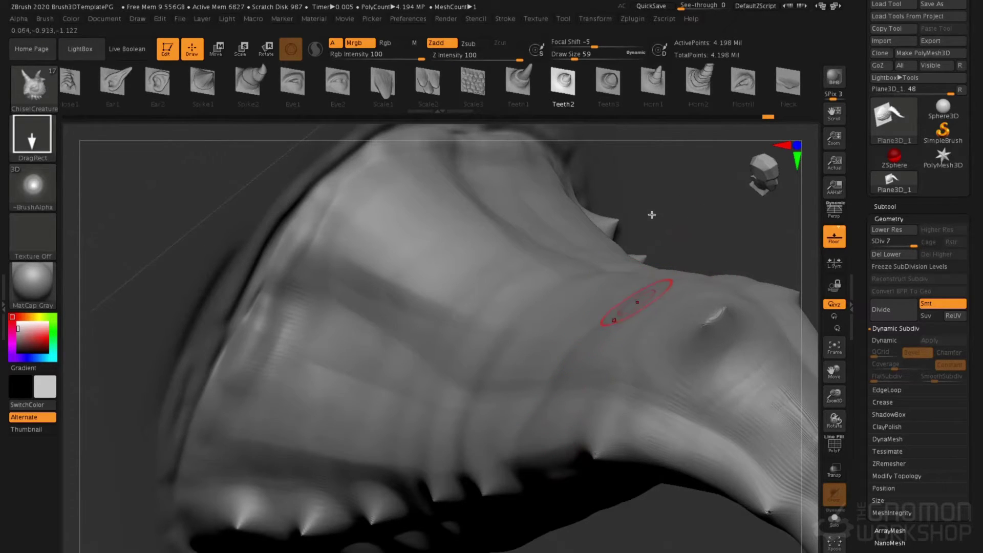
key(shift+f)
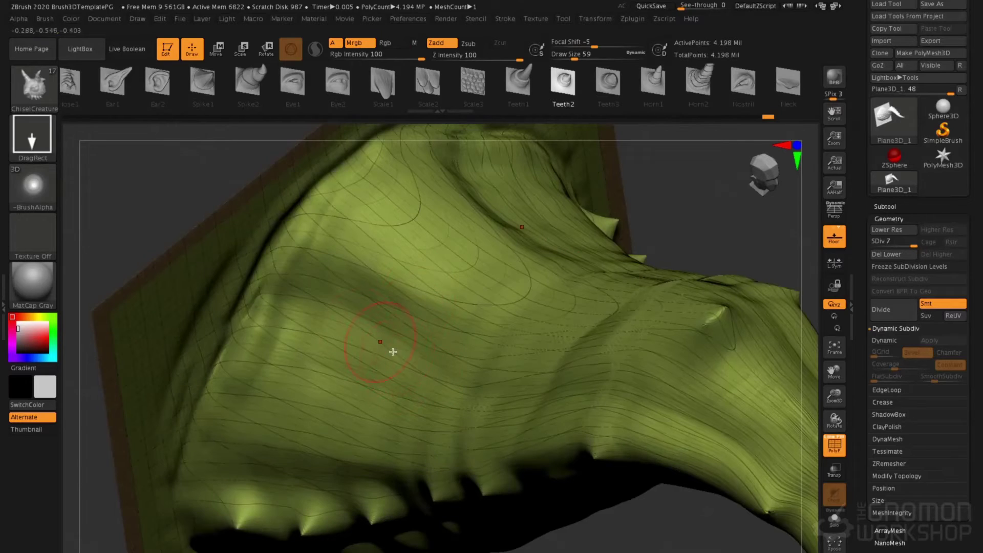
ctrl+drag(677, 200, 719, 248)
key(ctrl+d)
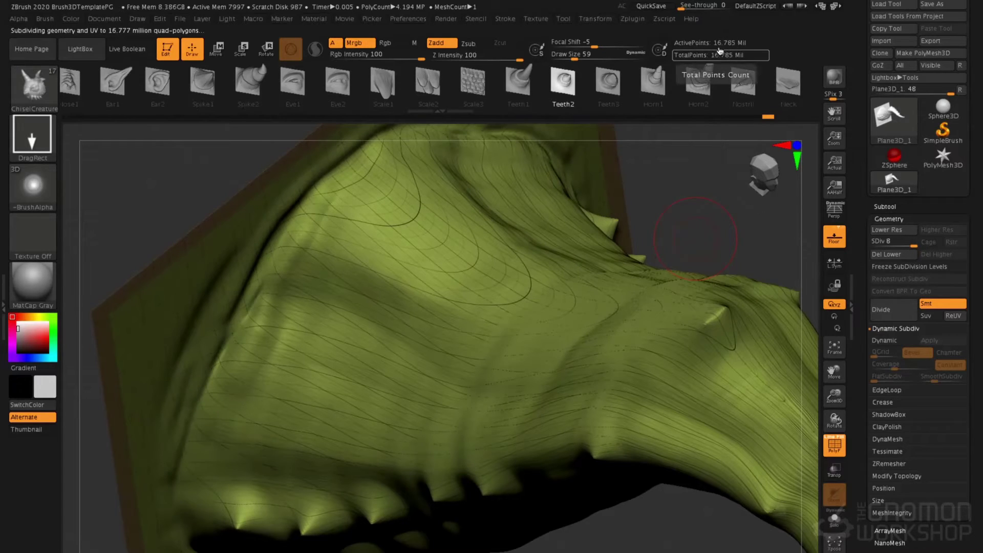
key(ctrl+shift)
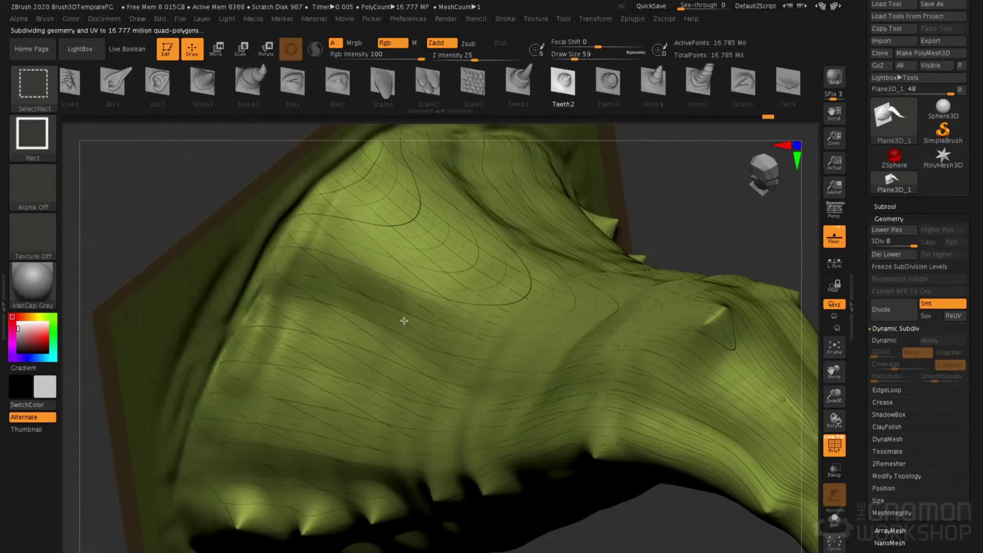
ctrl+shift+click(435, 301)
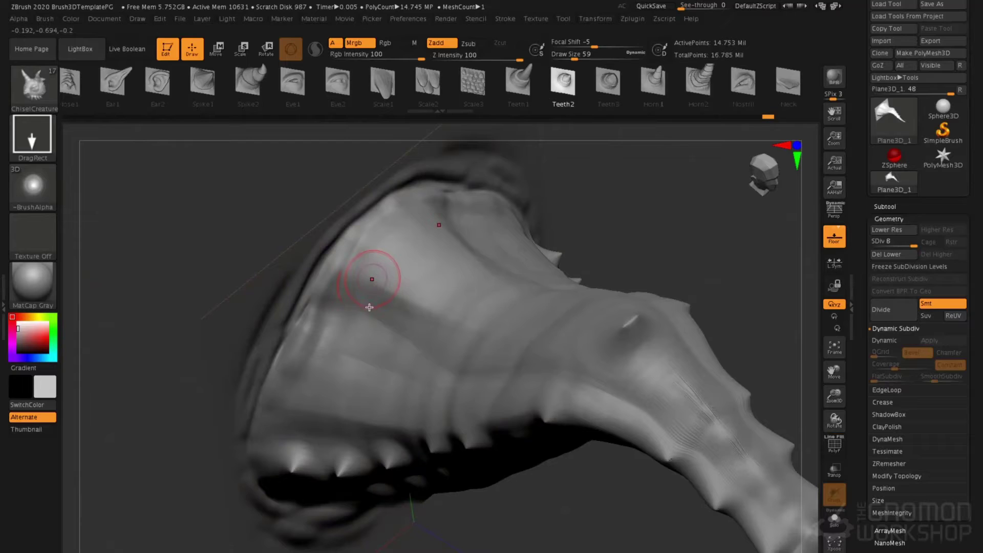
Stamp a symmetrical row of Teeth2 spikes of varying size along the upper side of the flared base toward the horn's bend.
mouse_move(371, 279)
mouse_down()
mouse_move(367, 311)
mouse_move(440, 311)
mouse_up()
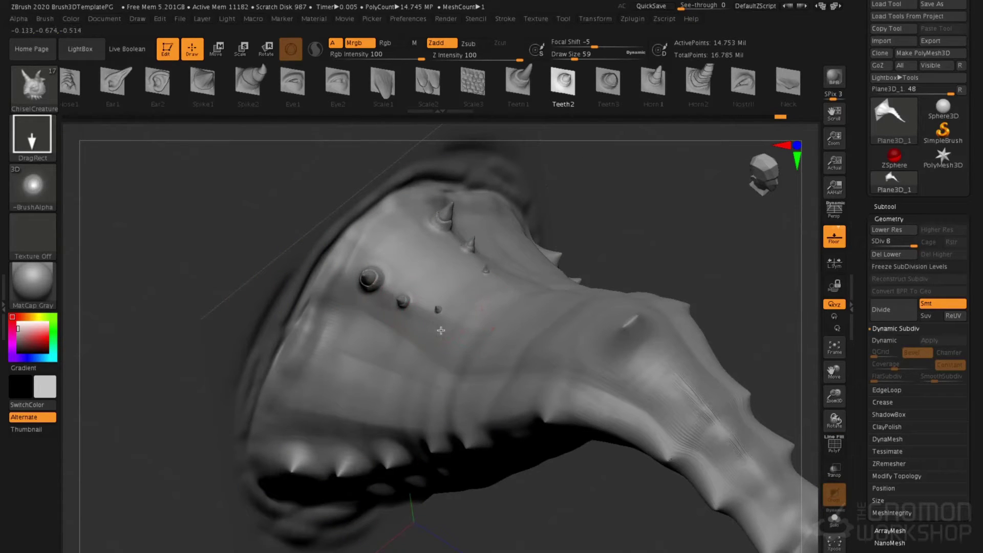
drag(485, 267, 513, 287)
drag(467, 320, 511, 340)
drag(555, 298, 556, 301)
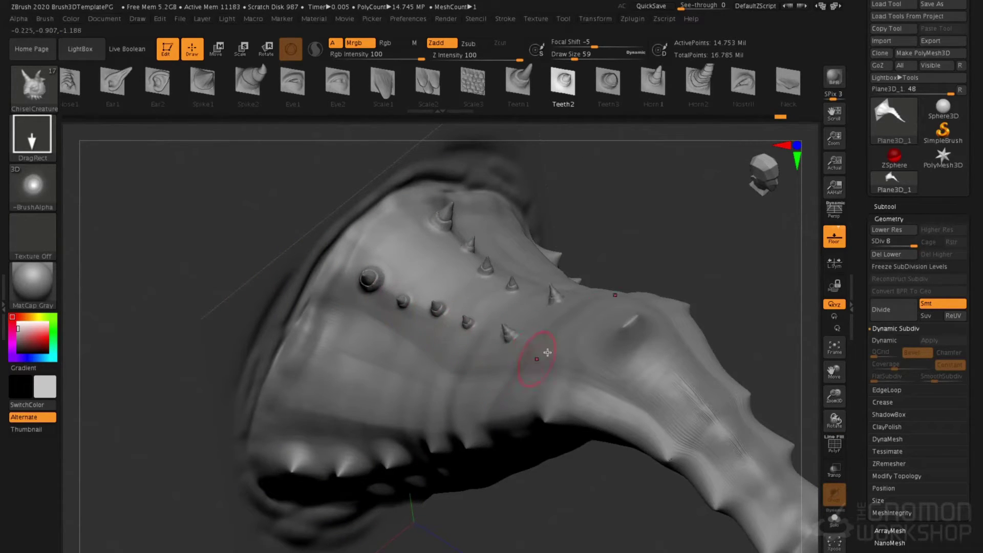
drag(545, 364, 574, 375)
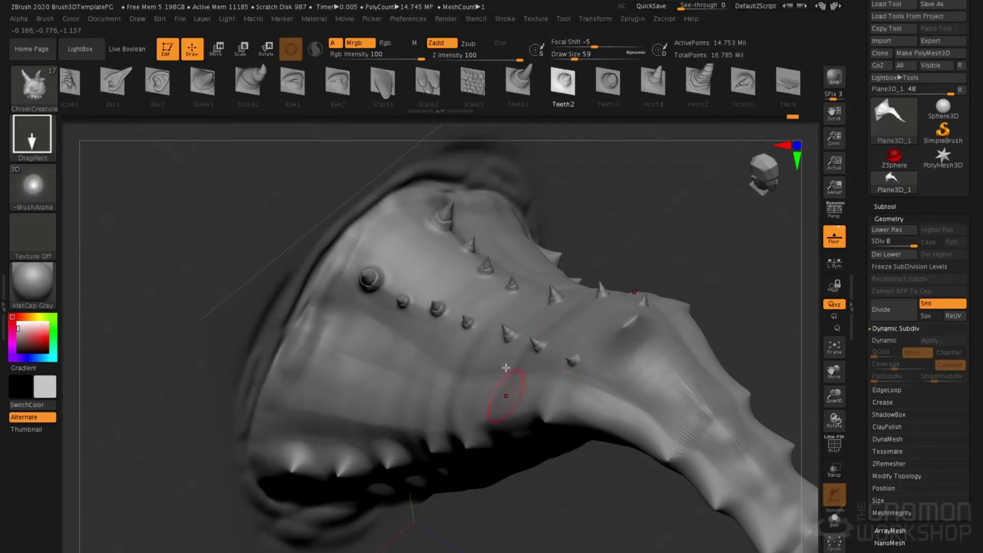
Stamp more Teeth2 spikes above the bumps on the flared base's lower side and along the horn's lower edge.
right_drag(506, 381, 511, 432)
mouse_move(509, 428)
mouse_down()
mouse_move(497, 435)
mouse_move(469, 411)
mouse_up()
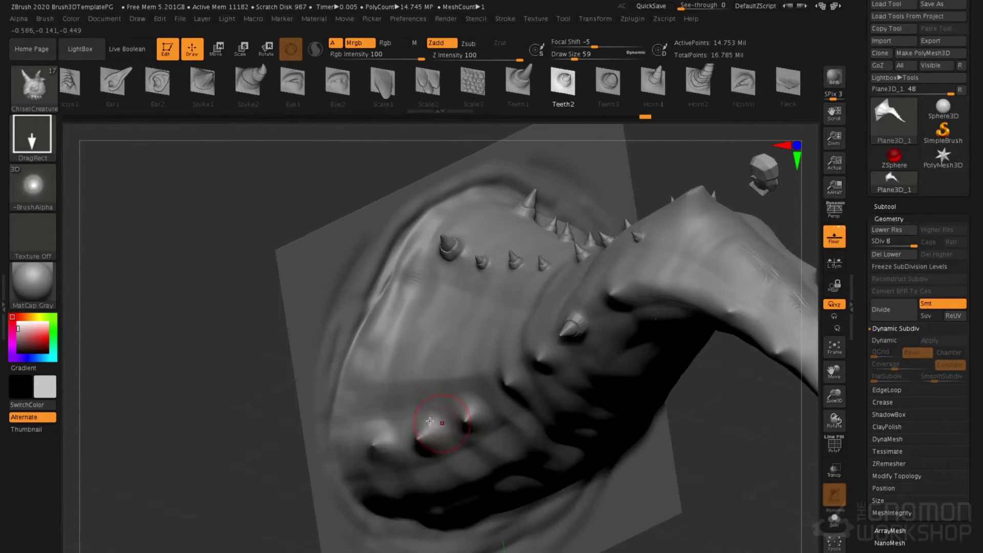
drag(439, 416, 433, 423)
drag(382, 405, 372, 431)
drag(422, 399, 418, 434)
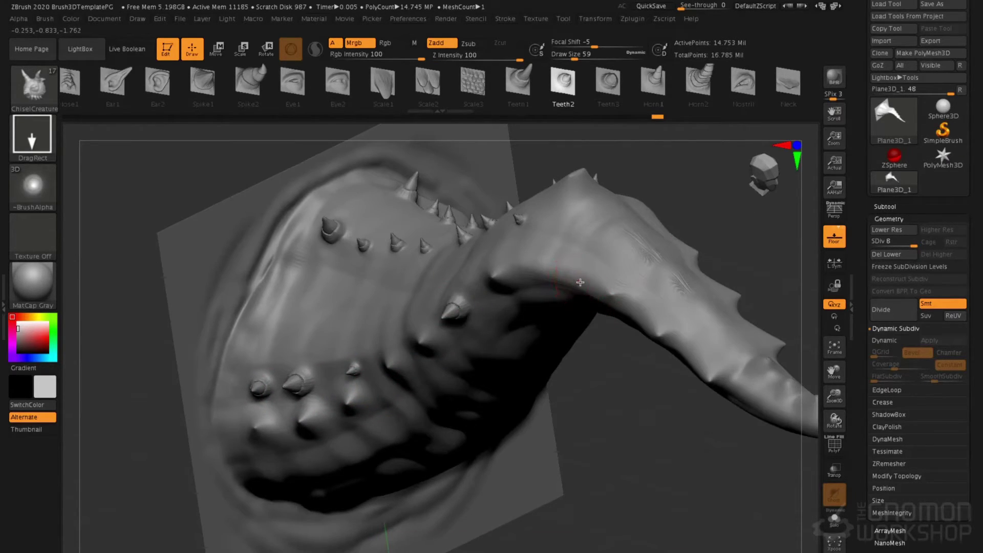
drag(580, 282, 615, 341)
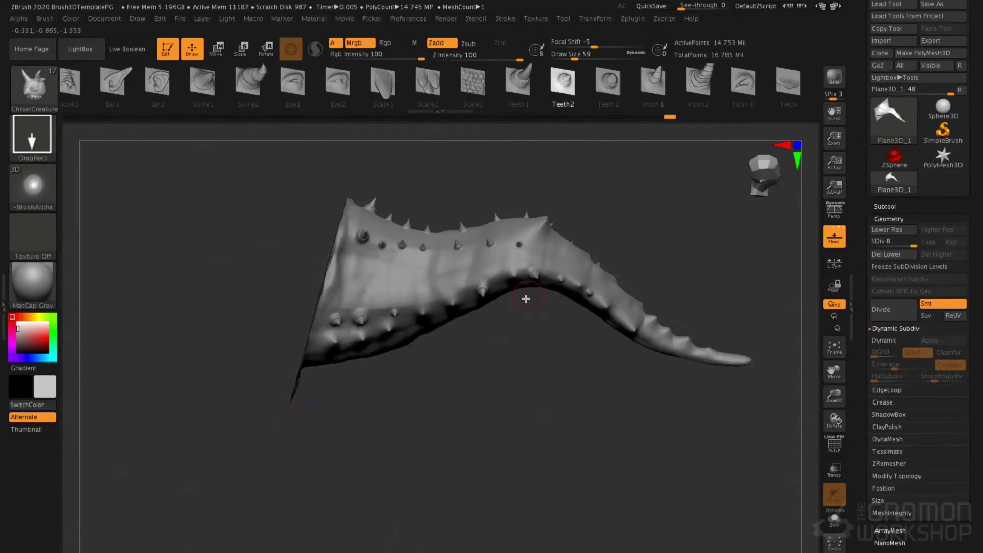
drag(506, 304, 450, 294)
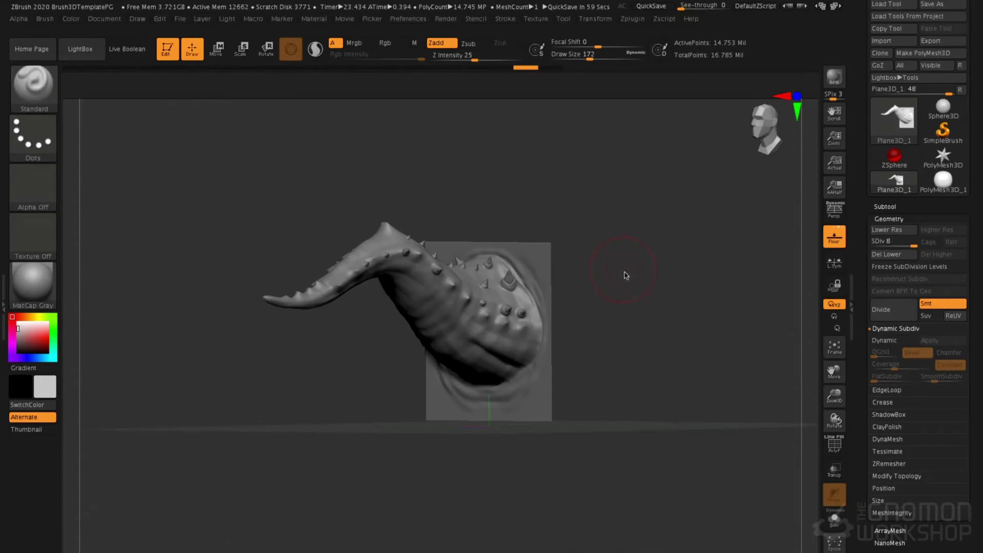
Unhide the plane's border polygroup and orient the horn to a straight front view.
mouse_move(641, 295)
mouse_down()
mouse_move(627, 305)
mouse_move(638, 311)
mouse_up()
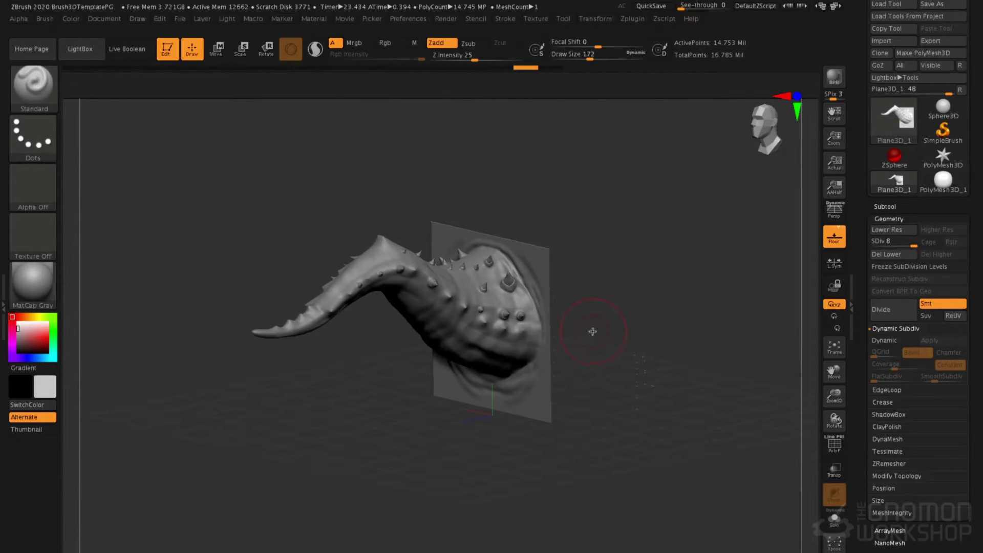
key(shift+f)
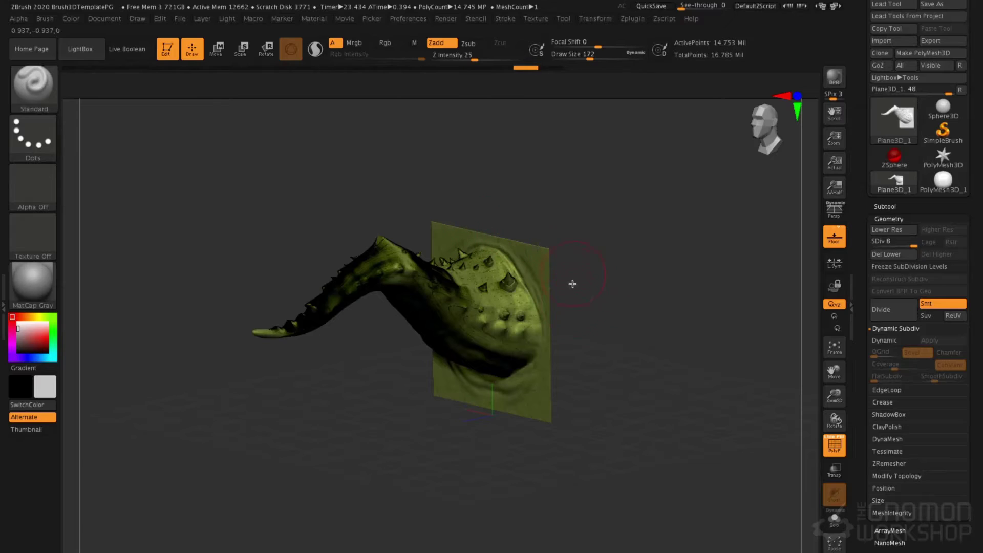
key(ctrl+shift)
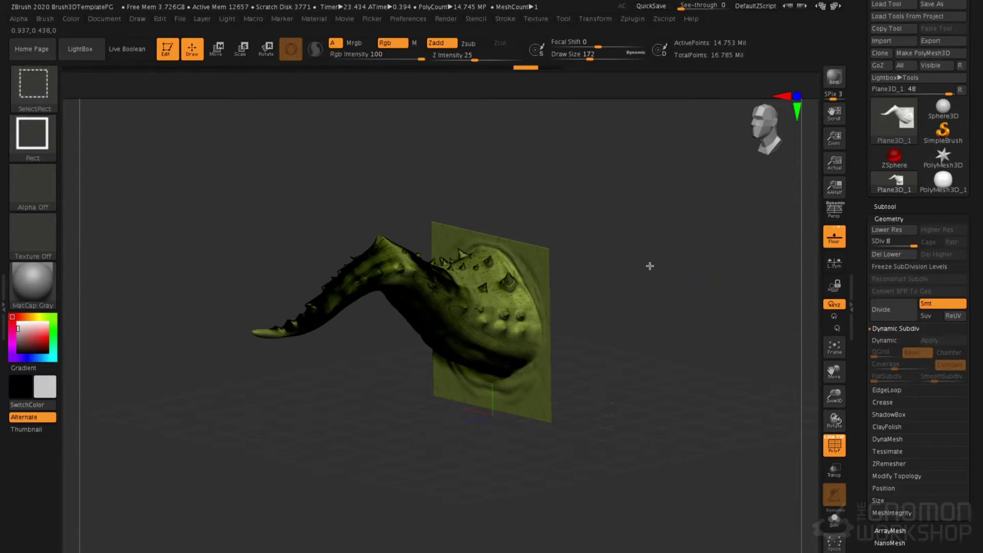
ctrl+shift+click(528, 434)
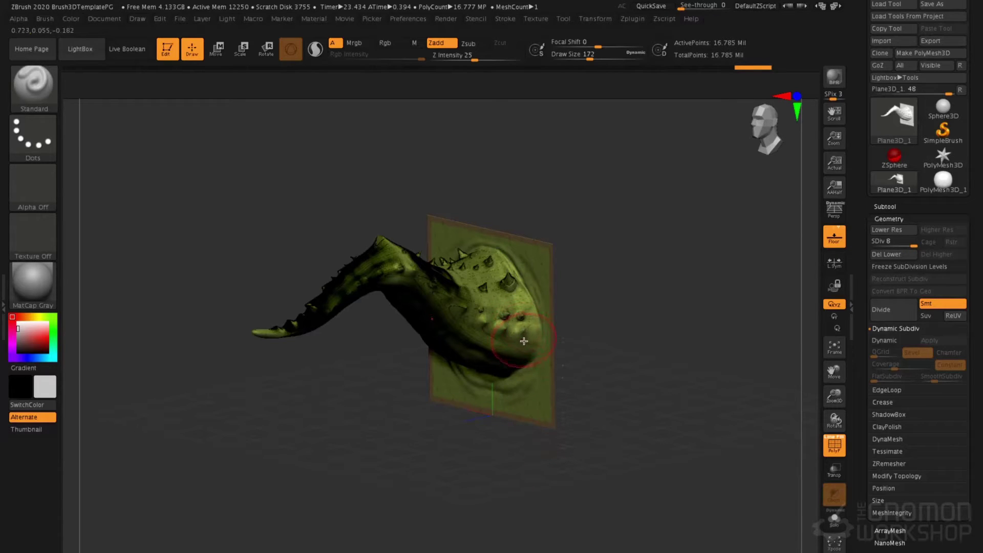
drag(569, 402, 601, 296)
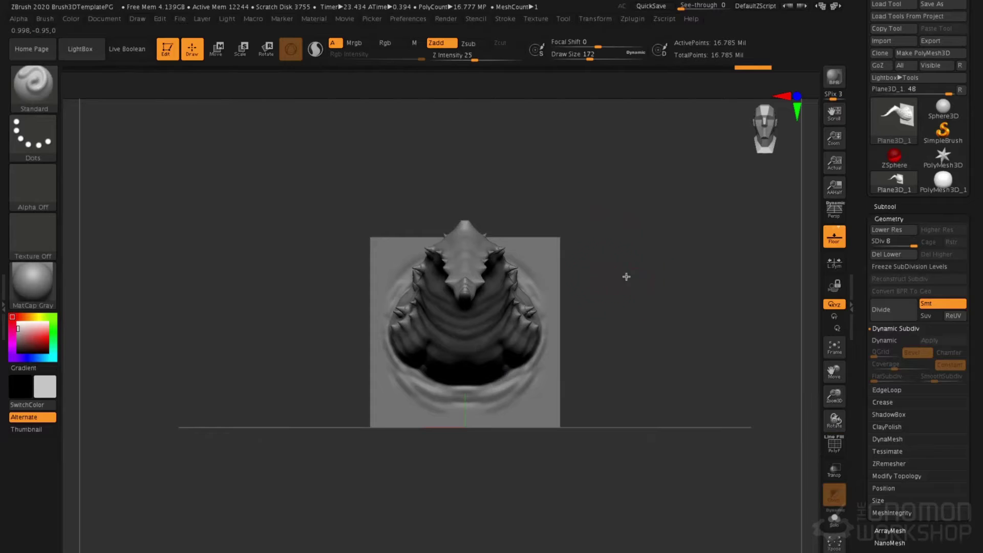
alt+drag(614, 262, 648, 262)
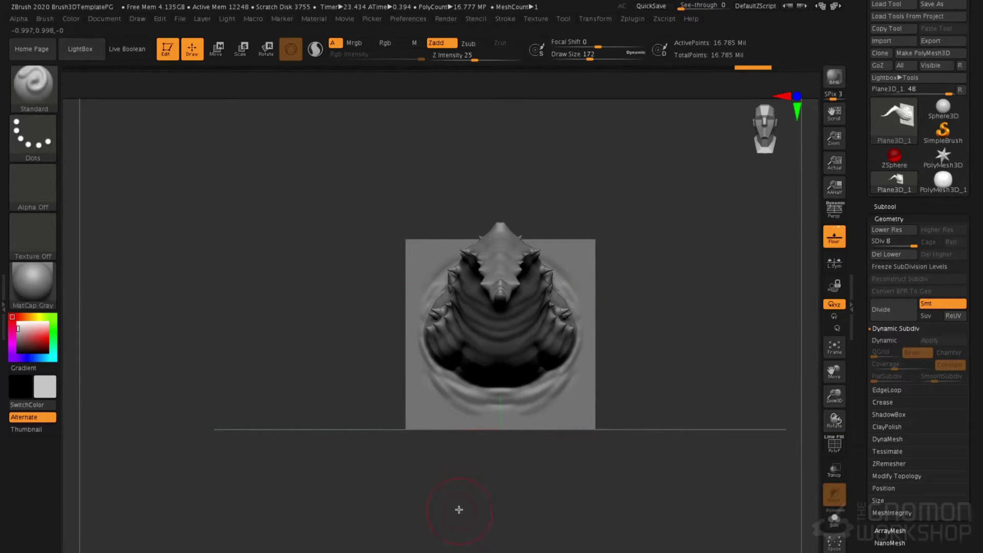
Switch to the Chisel3D brush, add the horn plane to it as a new 3D alpha, and open the PolyMesh3D_1 test sphere.
key(b)
key(c)
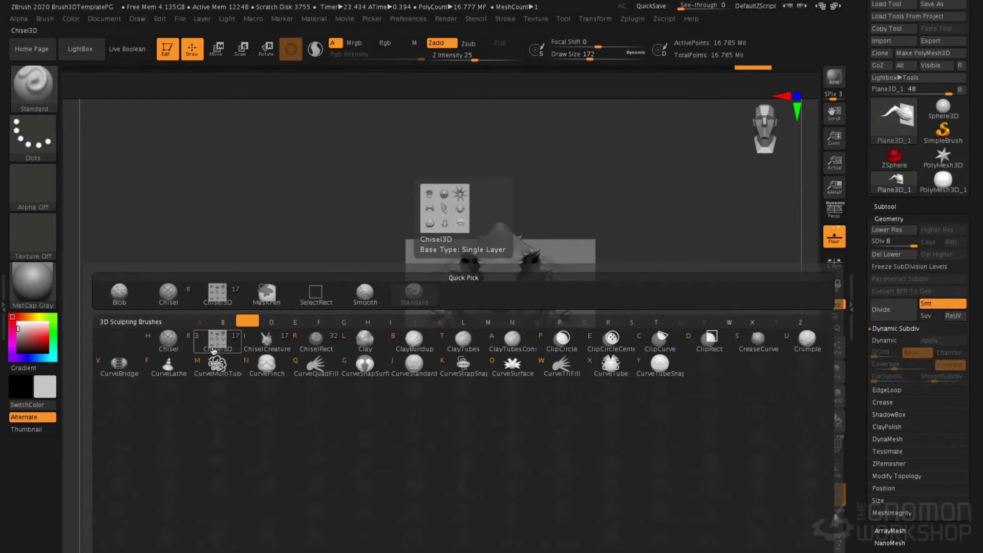
click(219, 349)
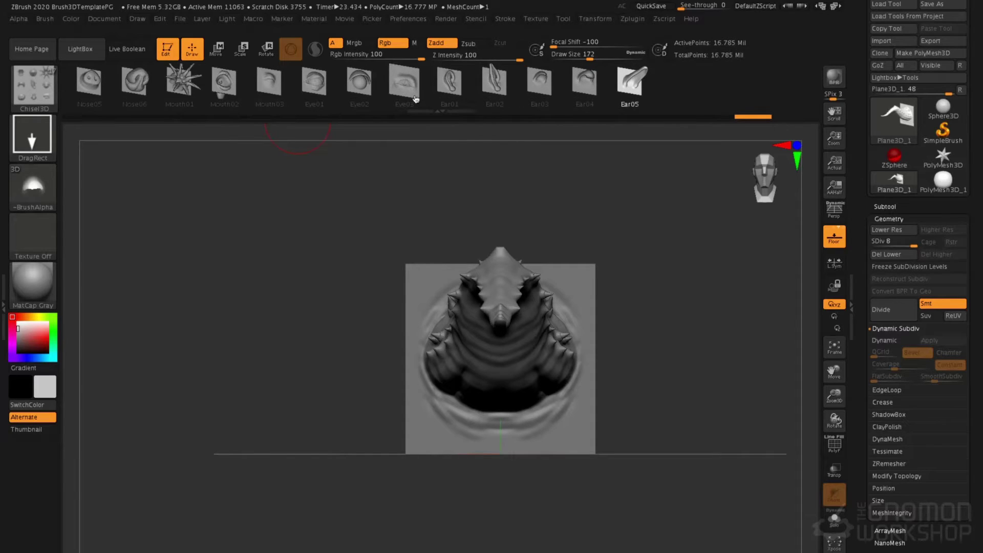
click(45, 19)
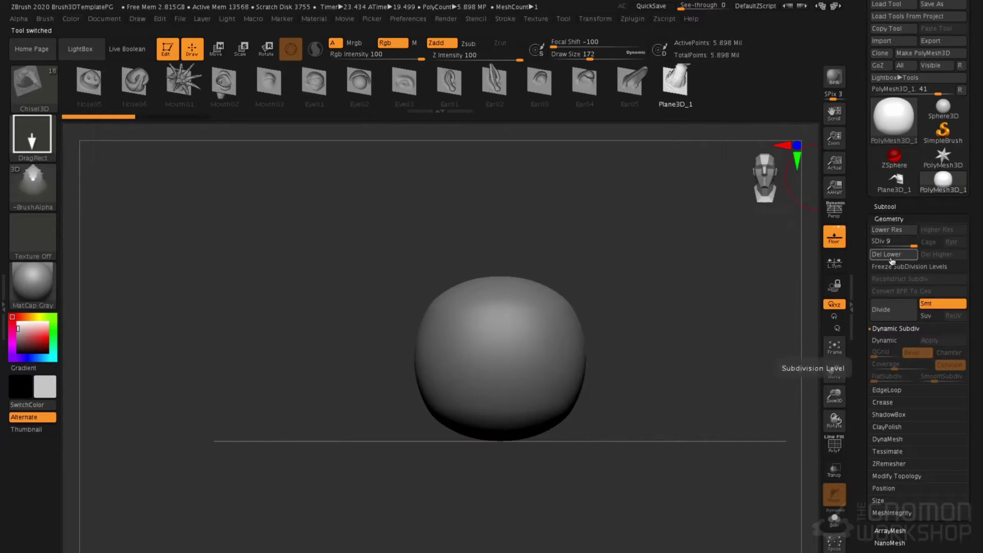
Stamp the new horn symmetrically onto both sides of the test sphere and inspect it from several angles.
drag(659, 322, 643, 342)
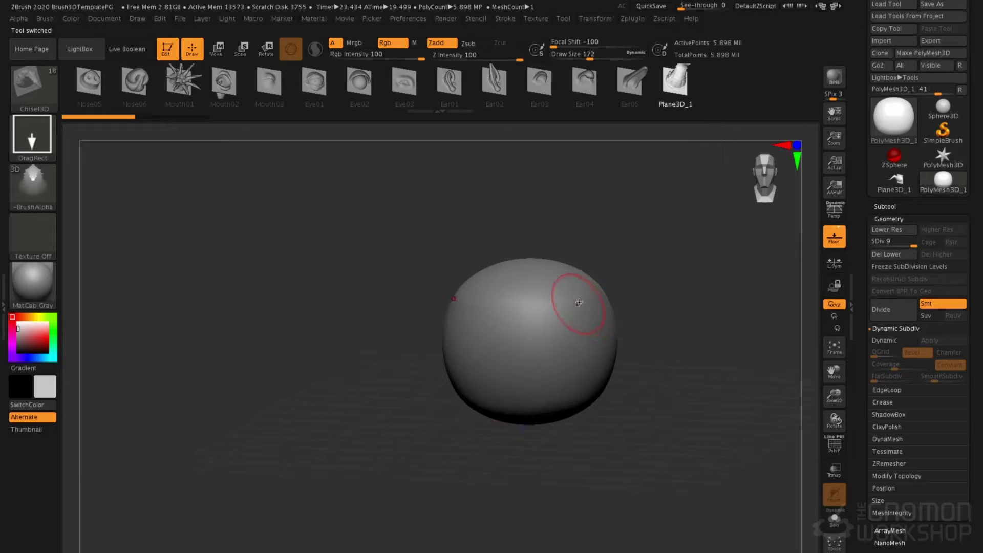
drag(580, 302, 636, 405)
drag(580, 211, 634, 194)
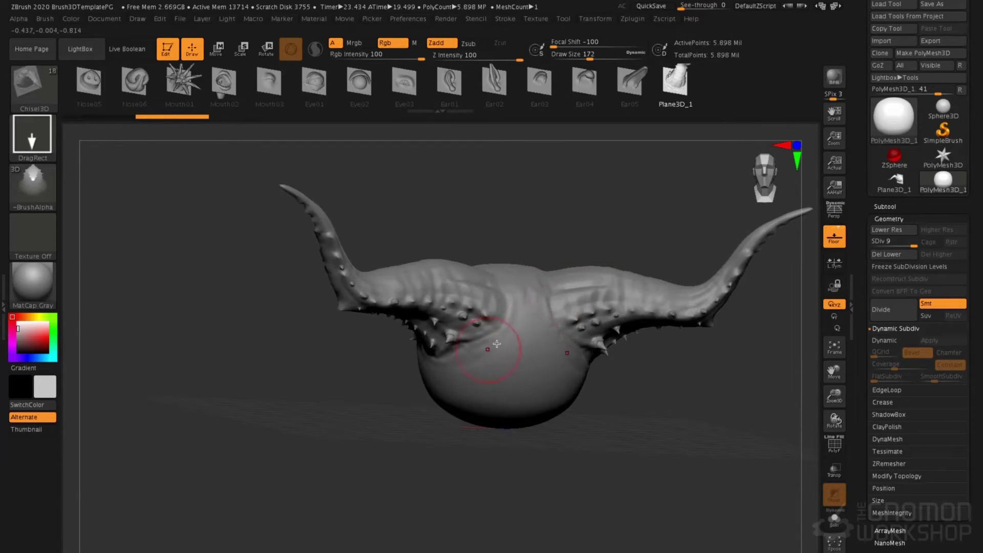
right_drag(508, 303, 529, 395)
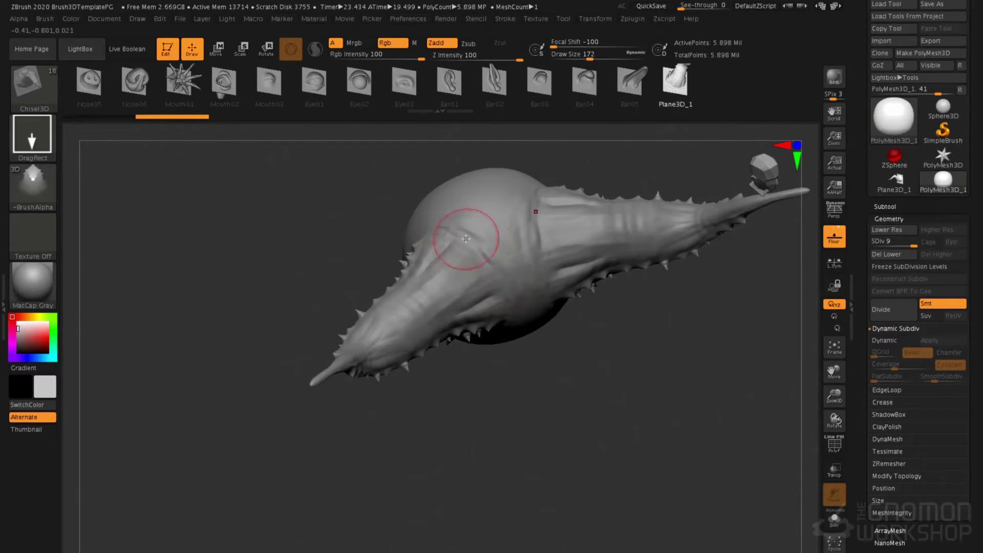
right_drag(502, 333, 527, 288)
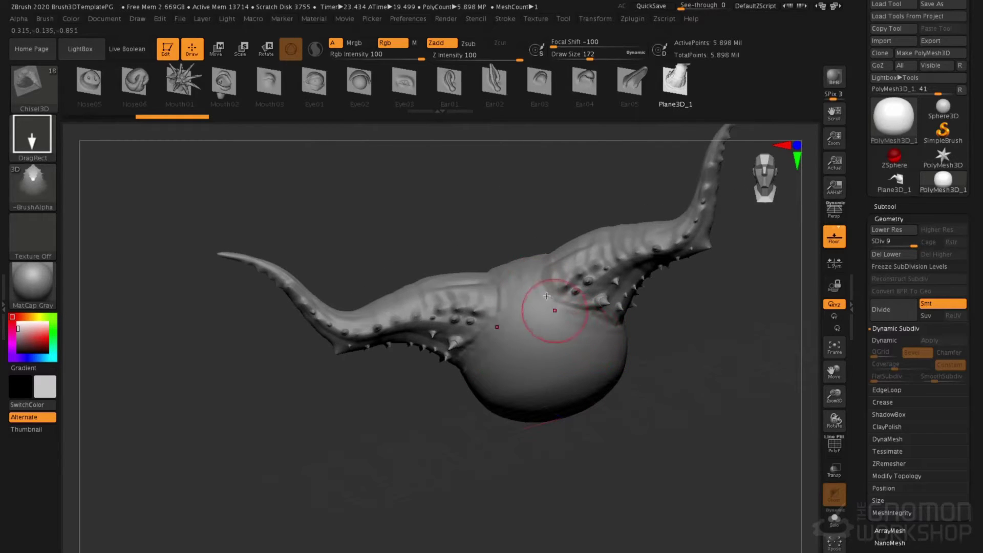
mouse_move(542, 333)
right_down()
mouse_move(576, 327)
mouse_move(557, 321)
mouse_move(547, 302)
mouse_move(529, 321)
mouse_move(549, 341)
right_up()
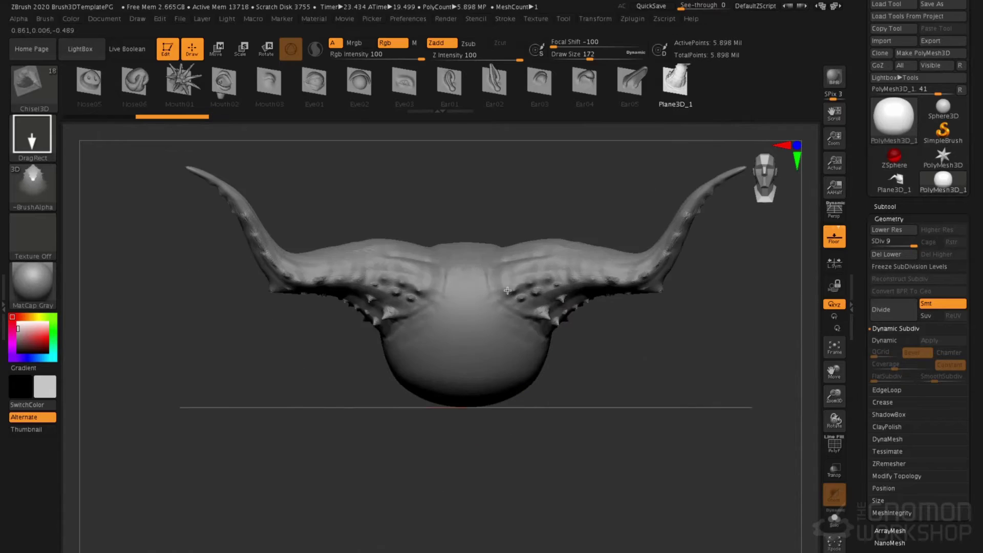
shift+right_drag(508, 290, 516, 294)
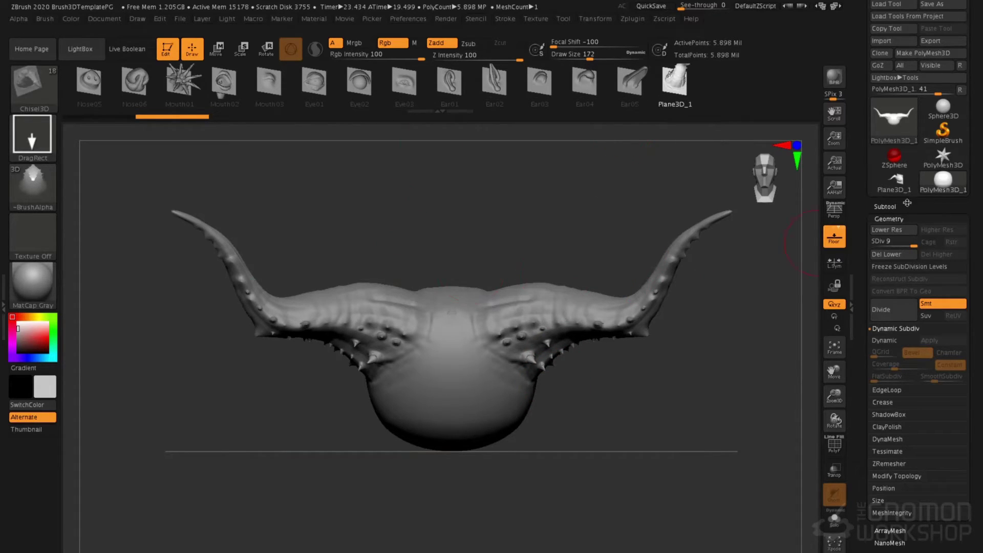
click(45, 19)
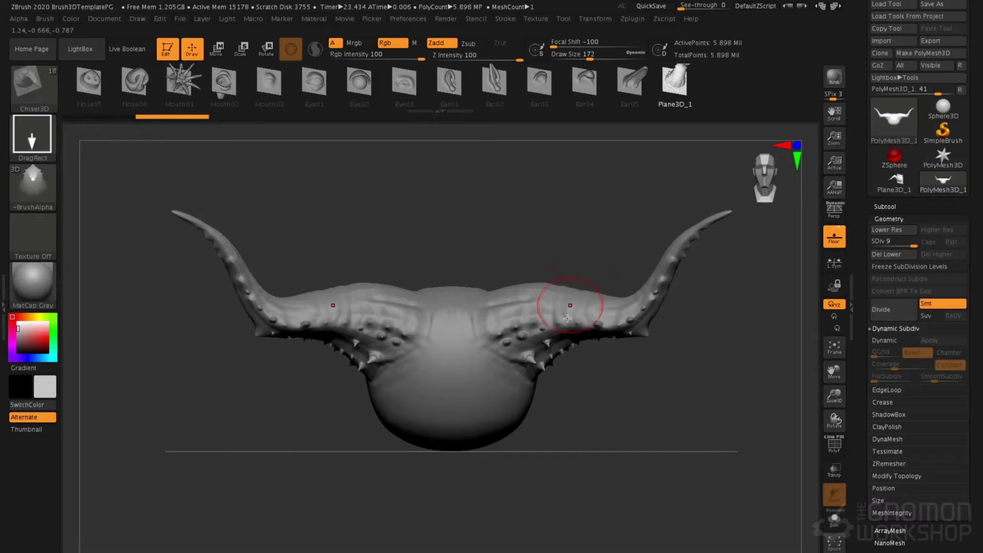
alt+drag(566, 427, 583, 394)
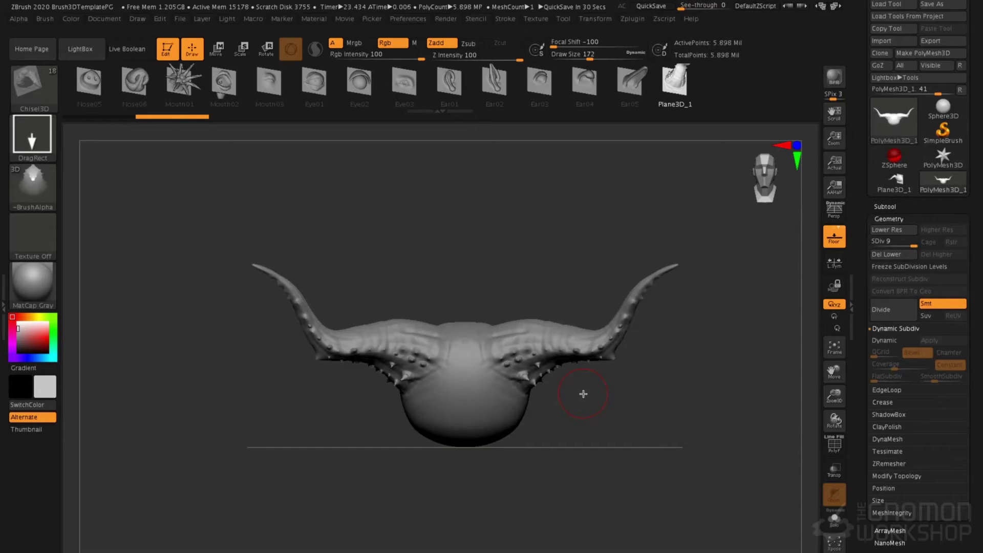
Set the Chisel3D horn brush's stroke to Spray and turn to the bare side of the test sphere.
mouse_move(472, 312)
mouse_down()
mouse_move(474, 292)
mouse_move(517, 302)
mouse_move(527, 247)
mouse_move(516, 328)
mouse_up()
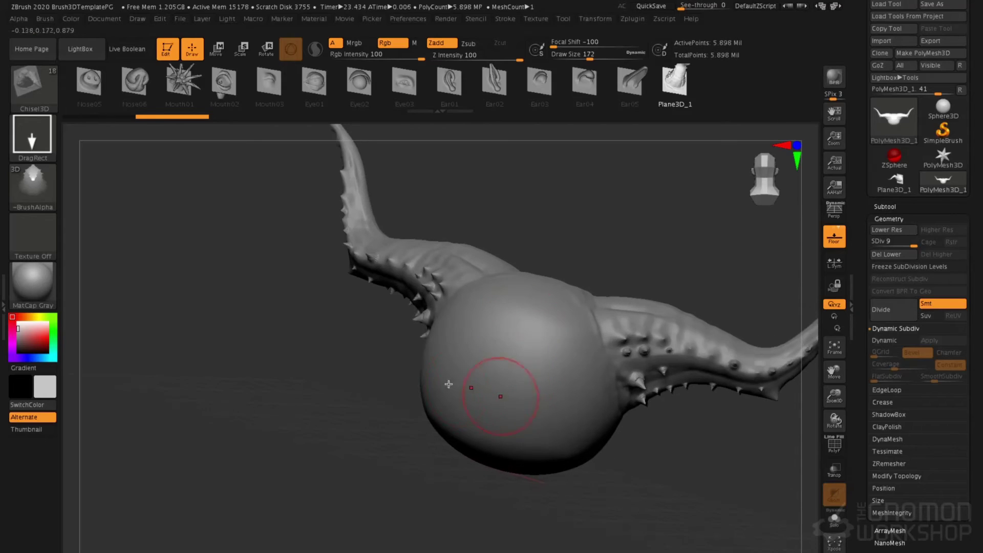
click(33, 138)
click(292, 146)
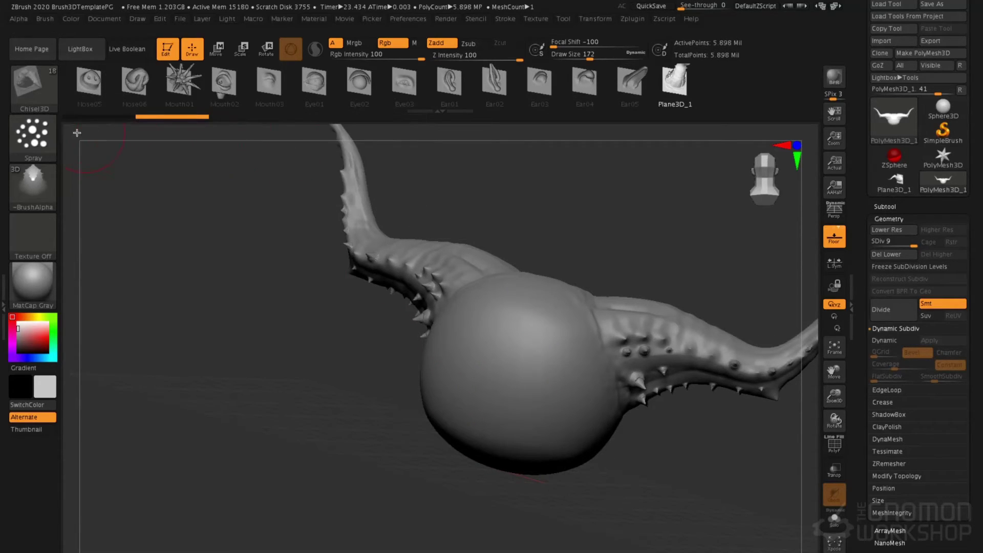
drag(167, 231, 389, 317)
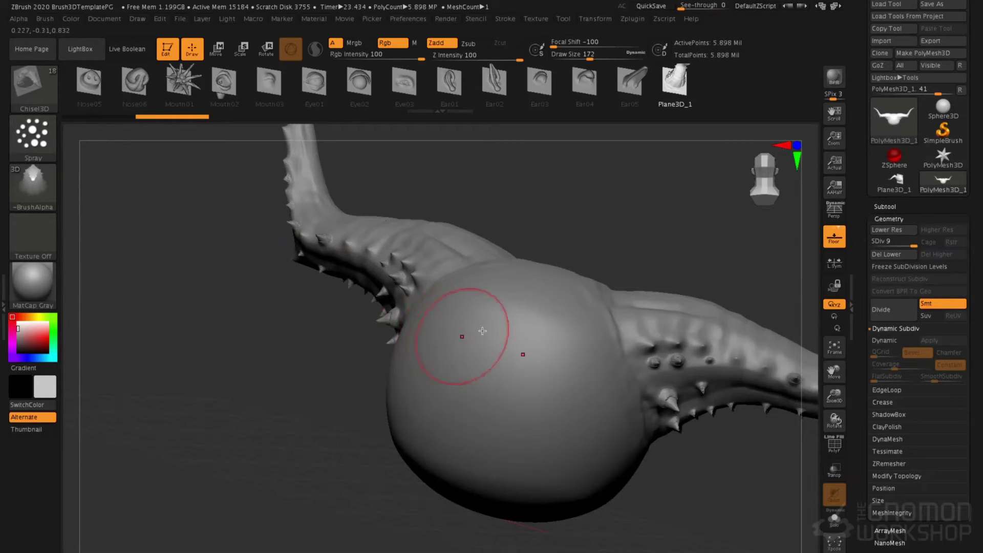
Reduce the draw size to 68, spray small horns symmetrically over the sphere's bare side, and inspect them from the front.
key(space)
mouse_move(475, 333)
mouse_down()
mouse_move(463, 334)
mouse_move(492, 327)
mouse_move(414, 346)
mouse_up()
drag(464, 401, 487, 348)
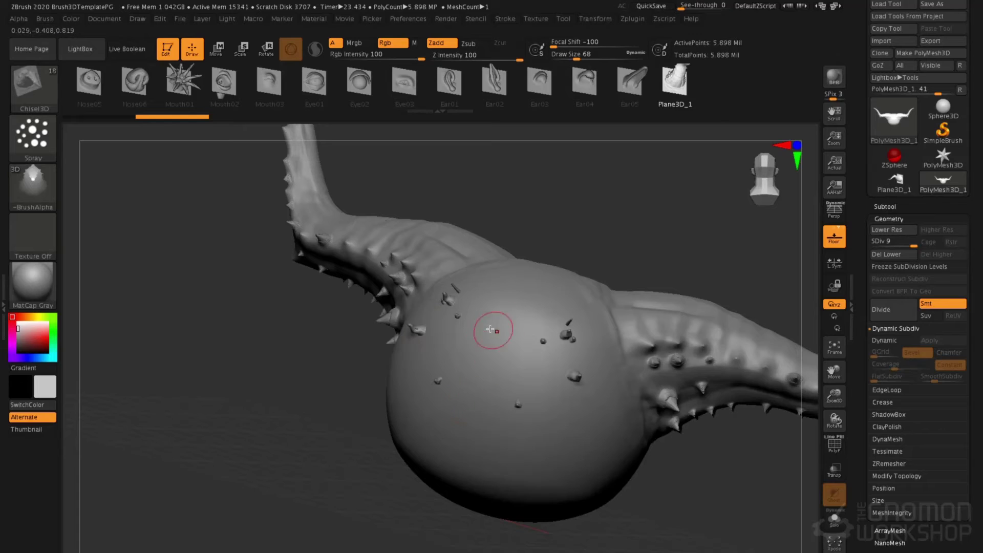
mouse_move(498, 306)
mouse_down()
mouse_move(527, 278)
mouse_move(556, 298)
mouse_up()
drag(595, 254, 576, 323)
right_drag(576, 322, 574, 315)
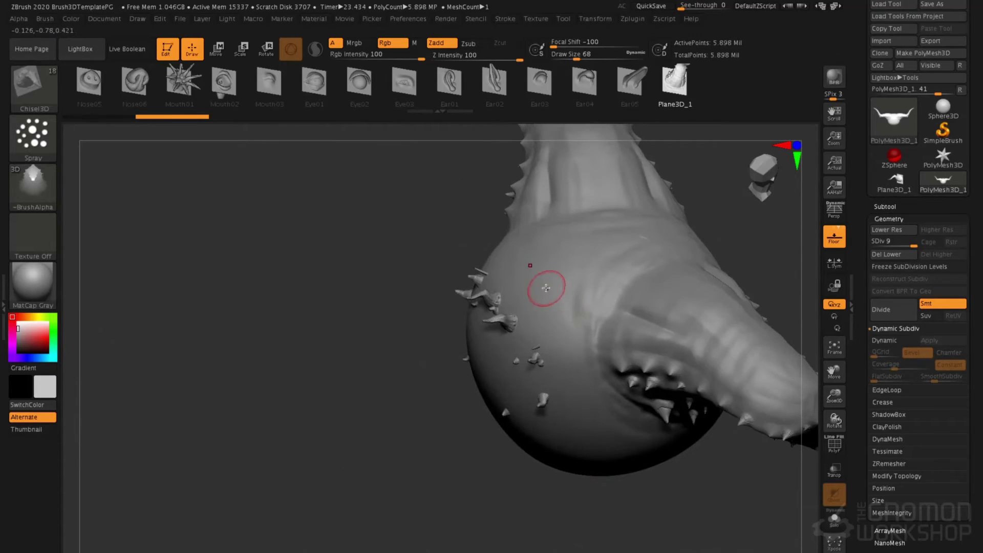
drag(537, 272, 577, 380)
right_drag(570, 281, 597, 253)
drag(596, 254, 538, 301)
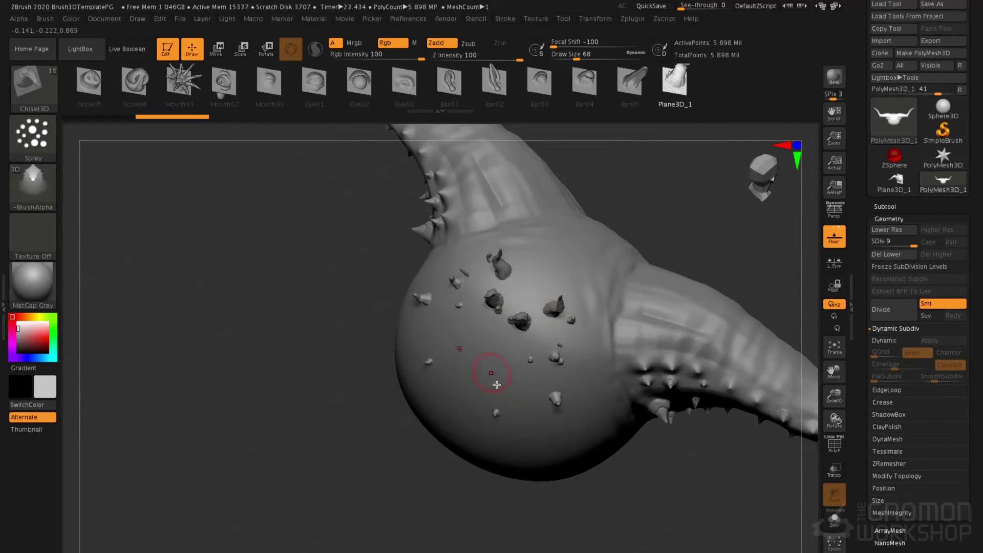
right_drag(496, 384, 508, 404)
right_drag(485, 324, 515, 361)
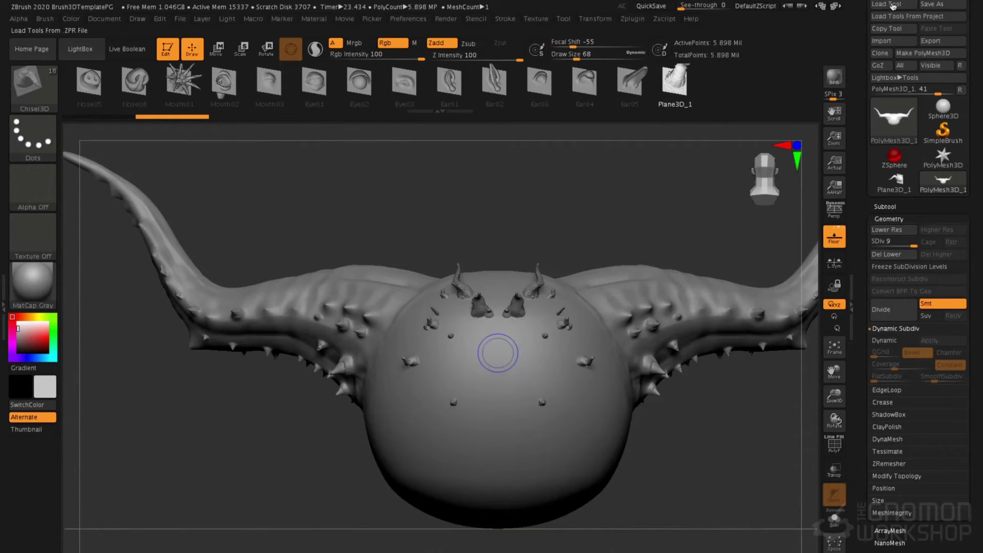
Load the teeth.ZTL tool and isolate its teeth subtool with Solo mode.
click(893, 5)
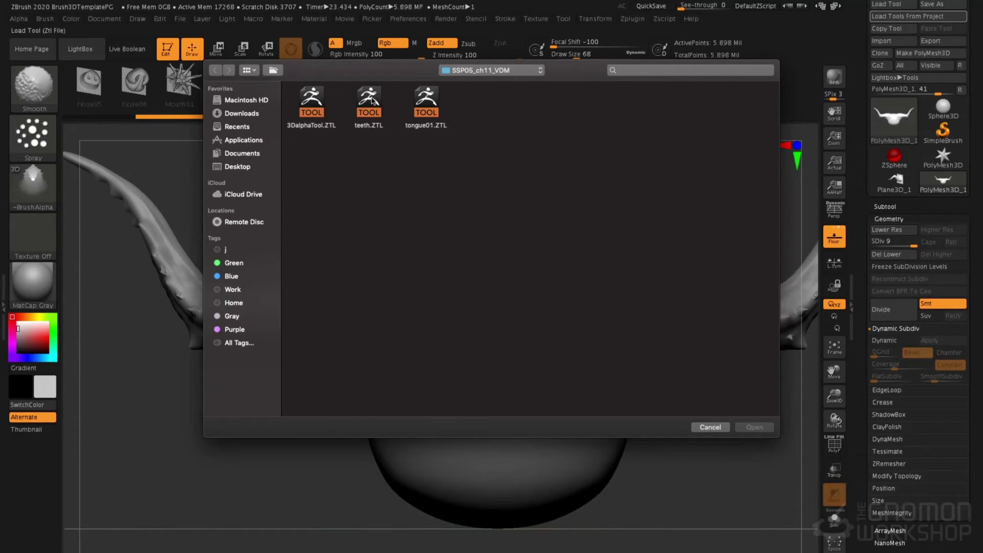
double_click(372, 101)
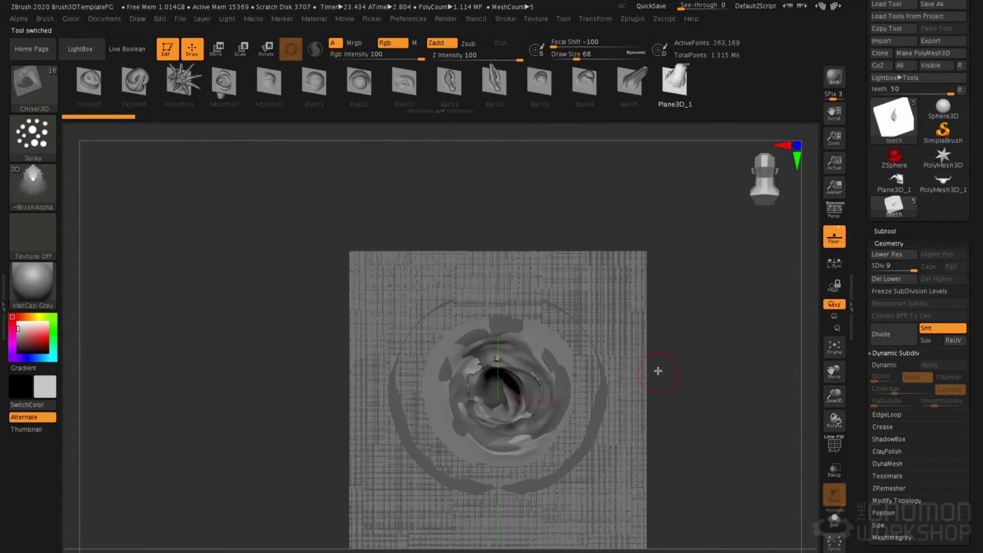
mouse_move(658, 371)
mouse_down()
mouse_move(636, 288)
mouse_move(639, 305)
mouse_move(592, 308)
mouse_up()
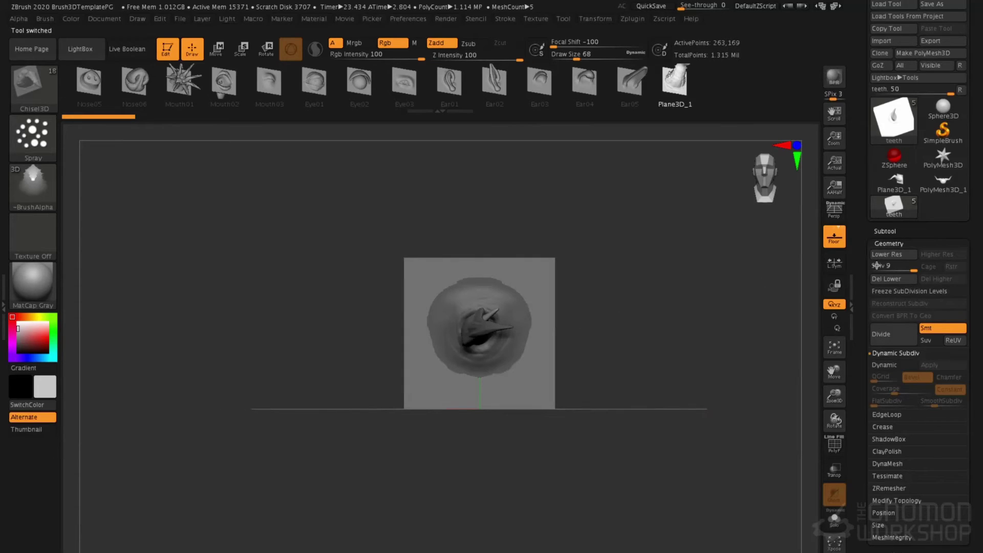
click(886, 231)
mouse_move(889, 275)
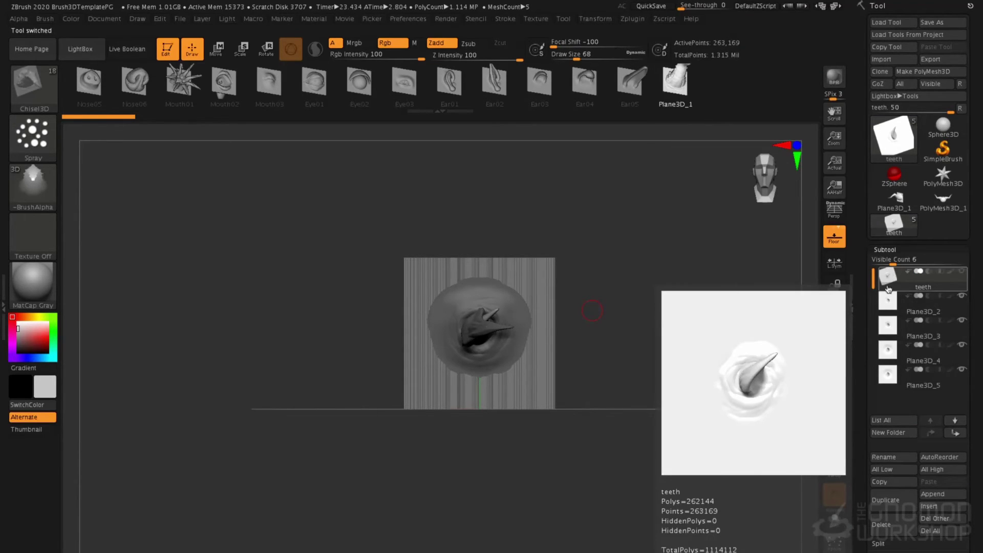
click(834, 518)
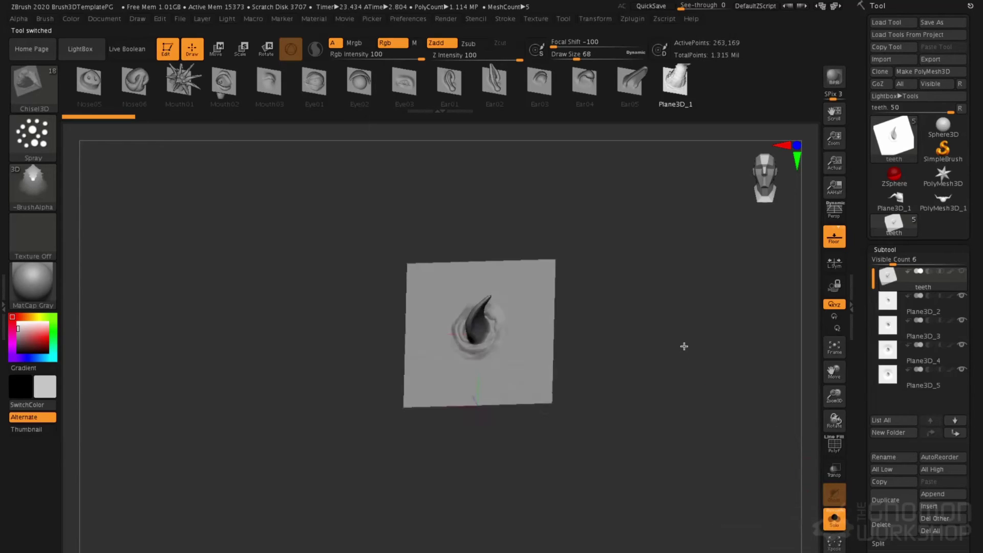
Review the tooth subtools Plane3D_2 to Plane3D_5, align the view straight to the front, and reselect the teeth subtool.
drag(684, 346, 478, 336)
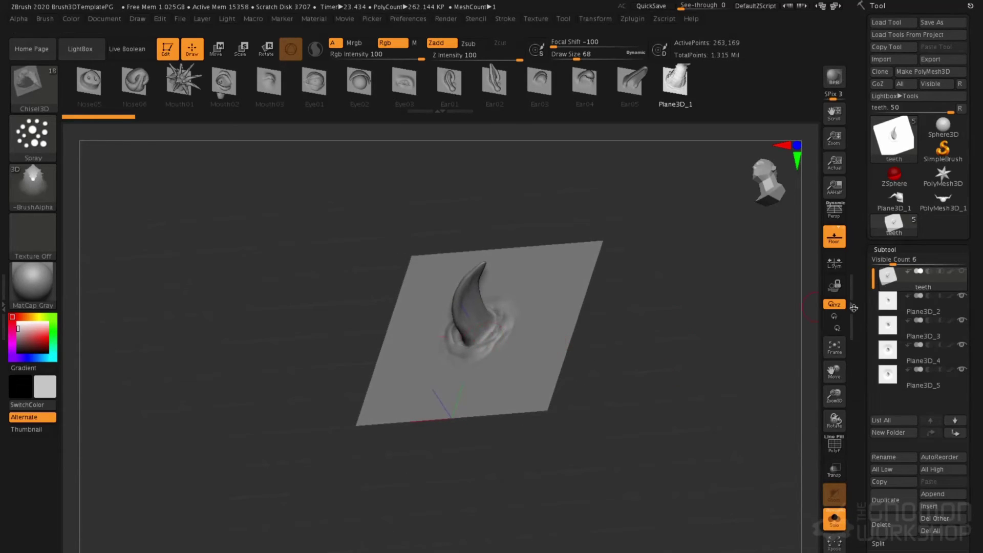
click(888, 300)
click(888, 324)
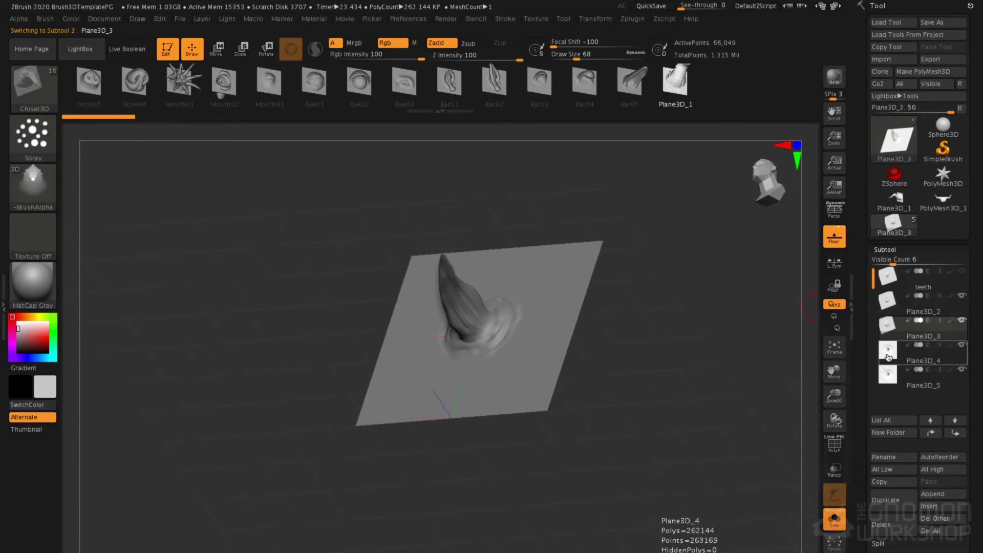
click(889, 353)
click(888, 377)
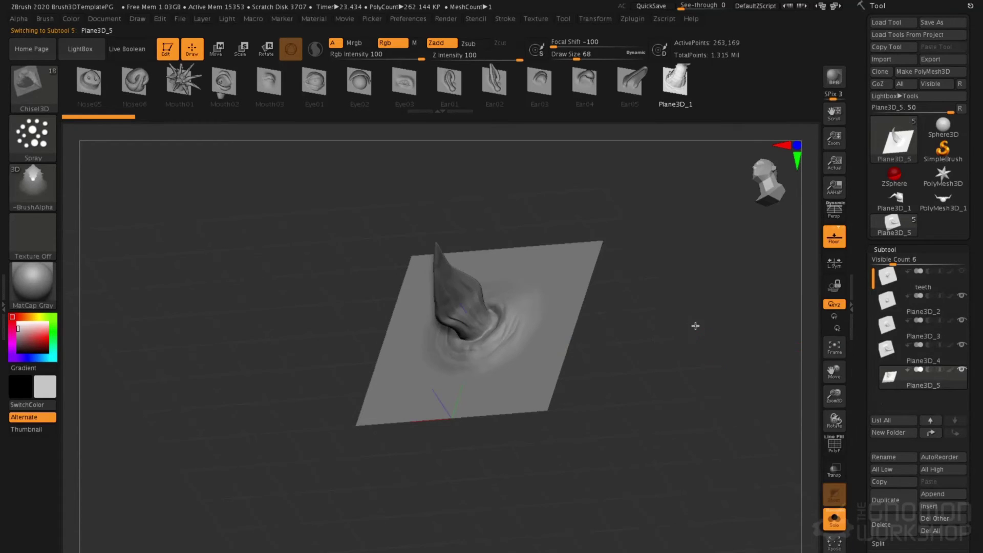
shift+drag(695, 326, 707, 352)
key(shift)
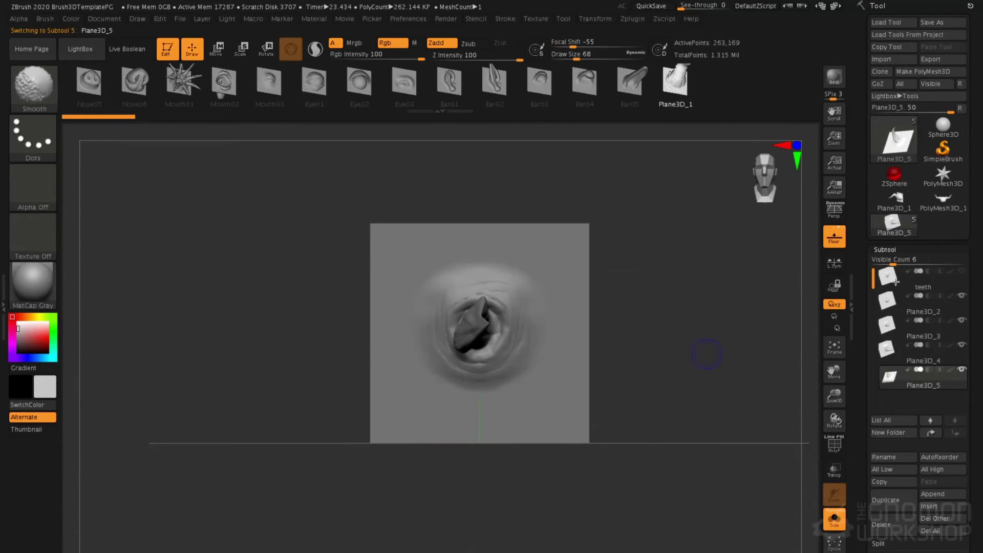
click(891, 281)
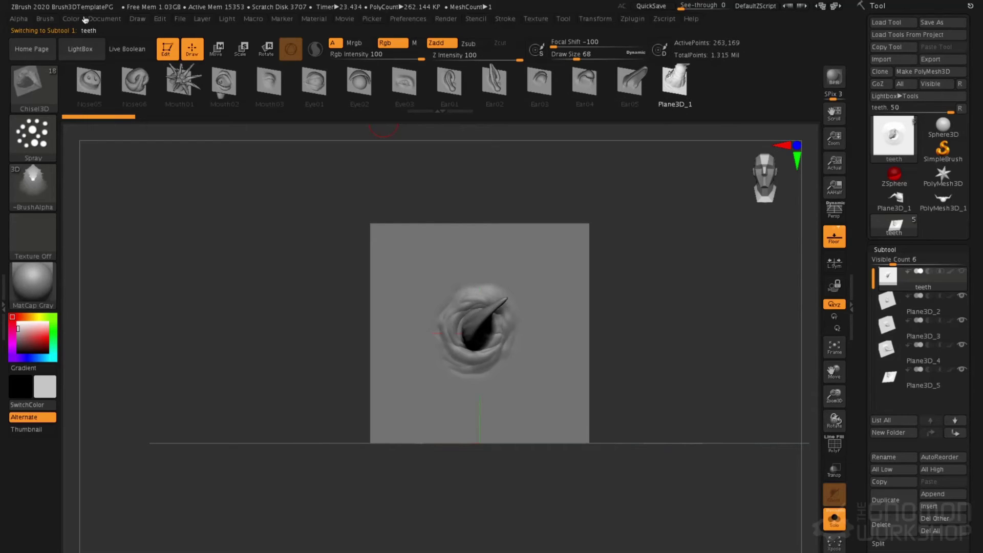
Create a MultiAlpha brush from all the tooth subtools.
click(46, 19)
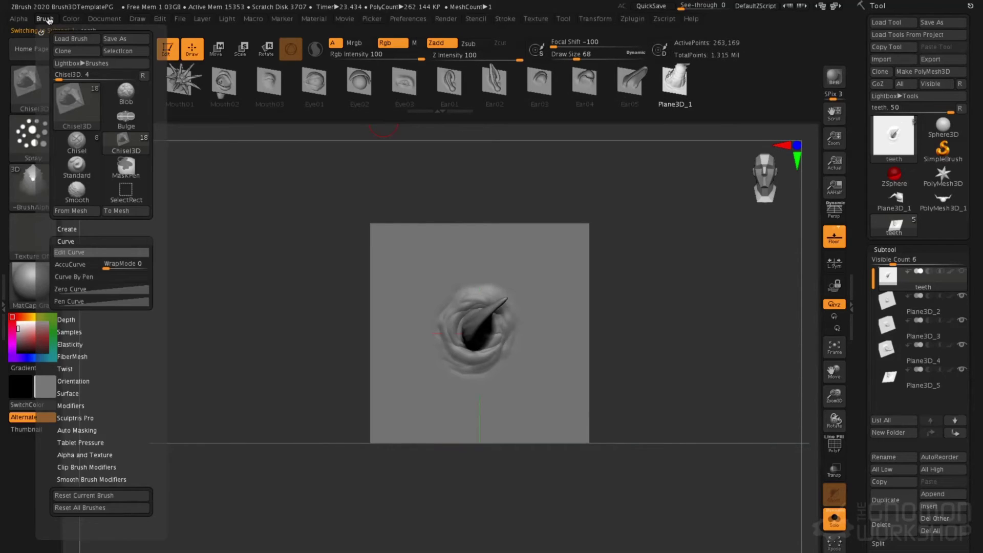
click(70, 228)
click(73, 227)
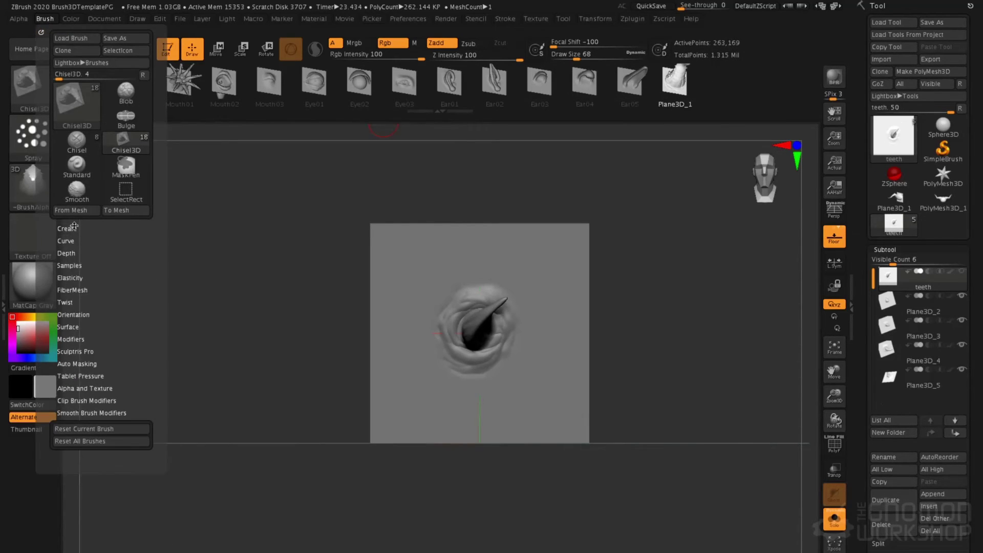
click(74, 225)
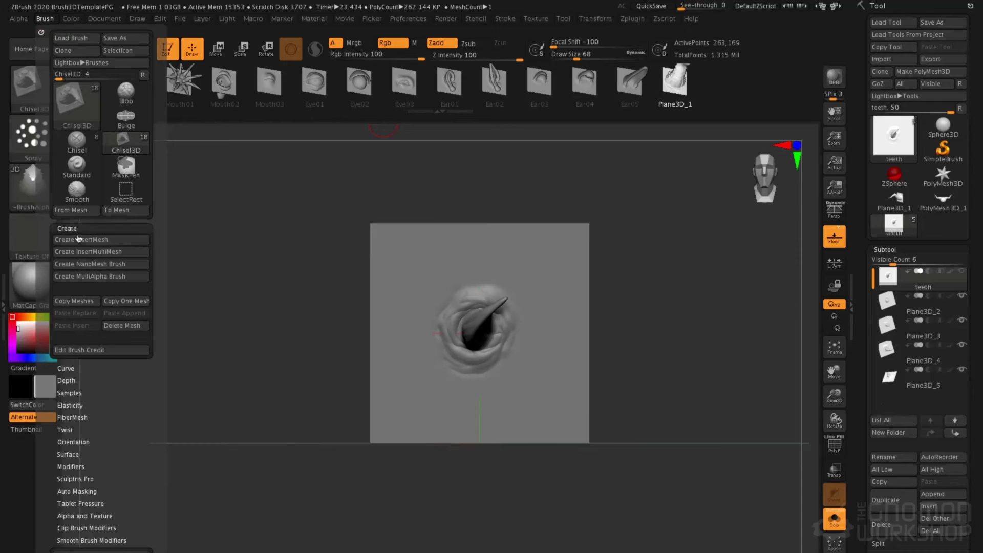
click(90, 277)
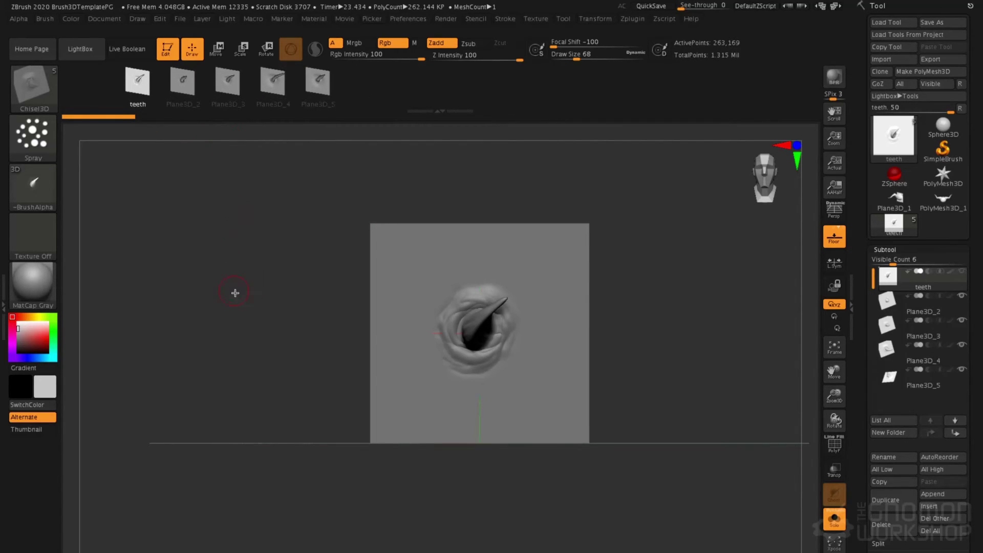
Save the tooth brush as toothChsel.zbp in the Desktop folder gnomonZbrush/projectFiles/19_VDM brushes.
click(48, 19)
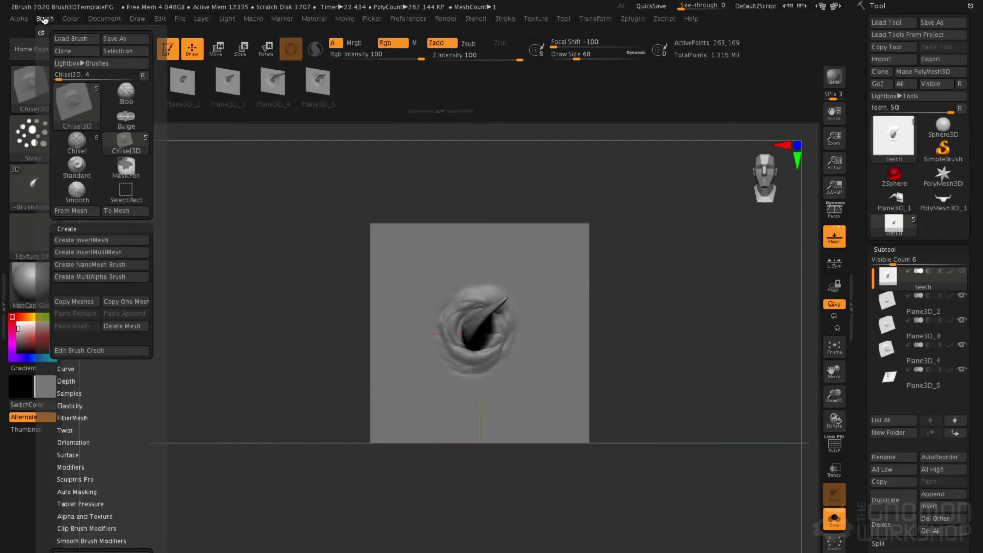
click(126, 39)
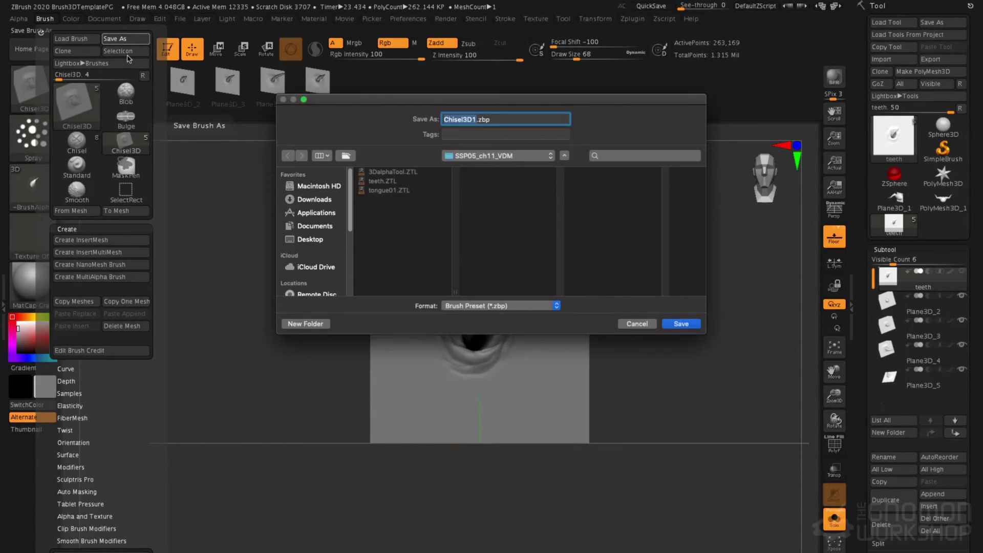
text(tooth)
click(318, 239)
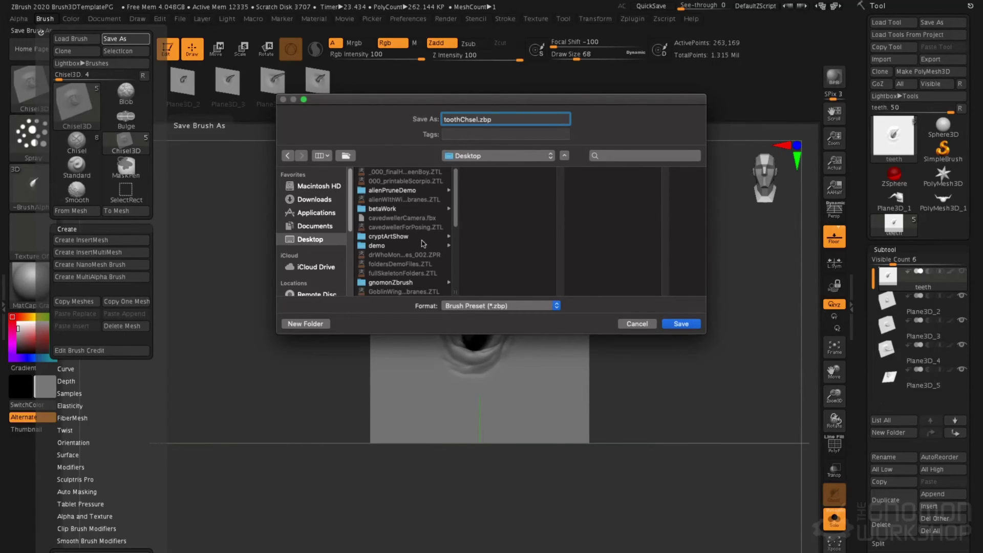
click(415, 283)
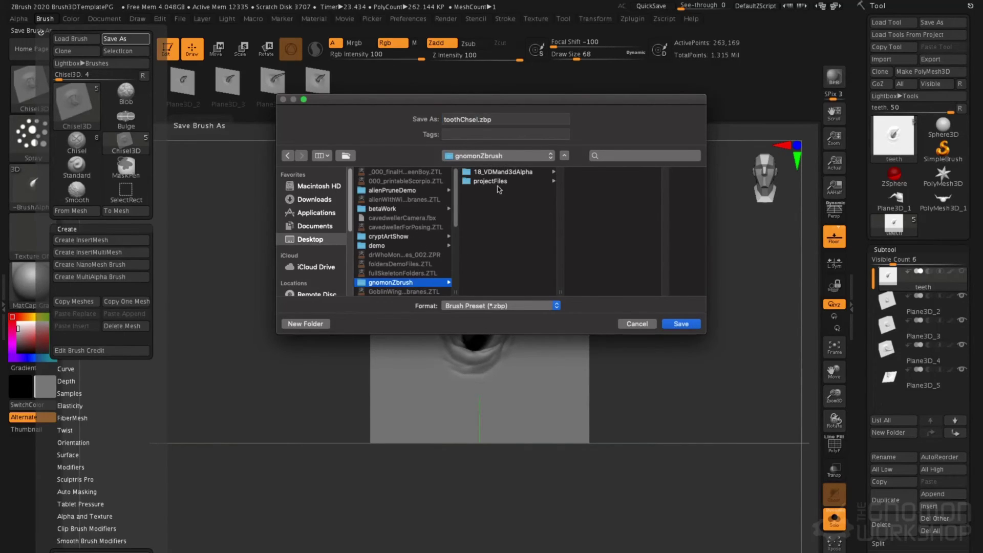
click(499, 181)
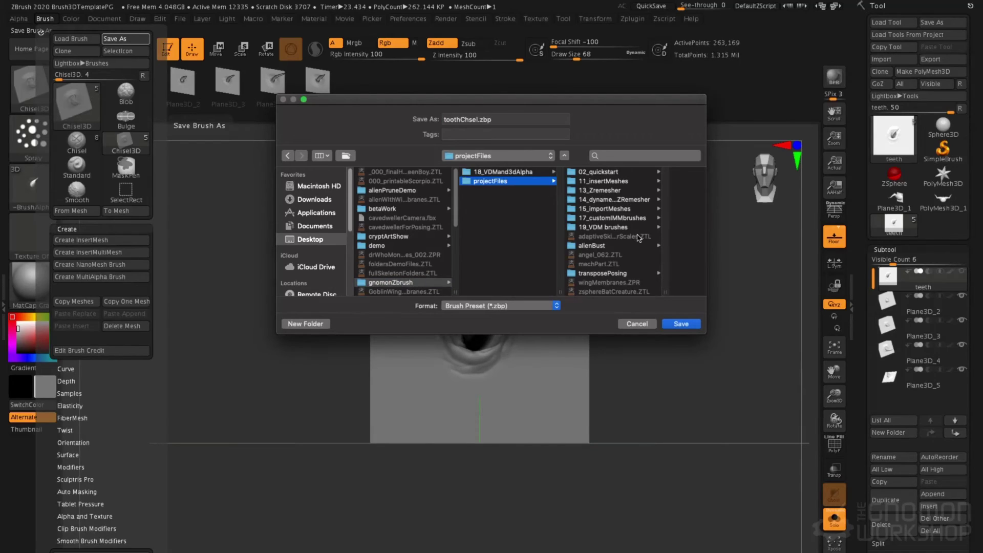
click(621, 228)
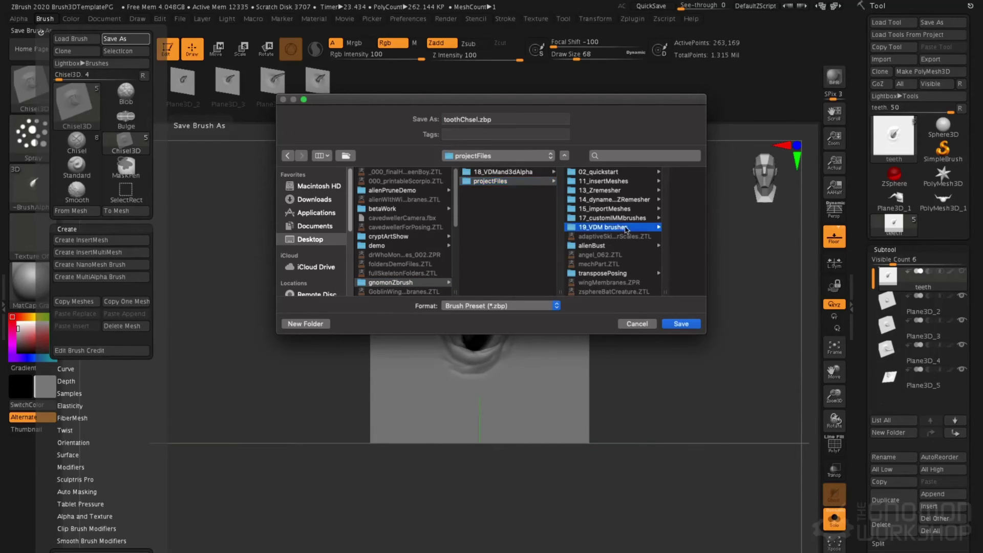
click(681, 324)
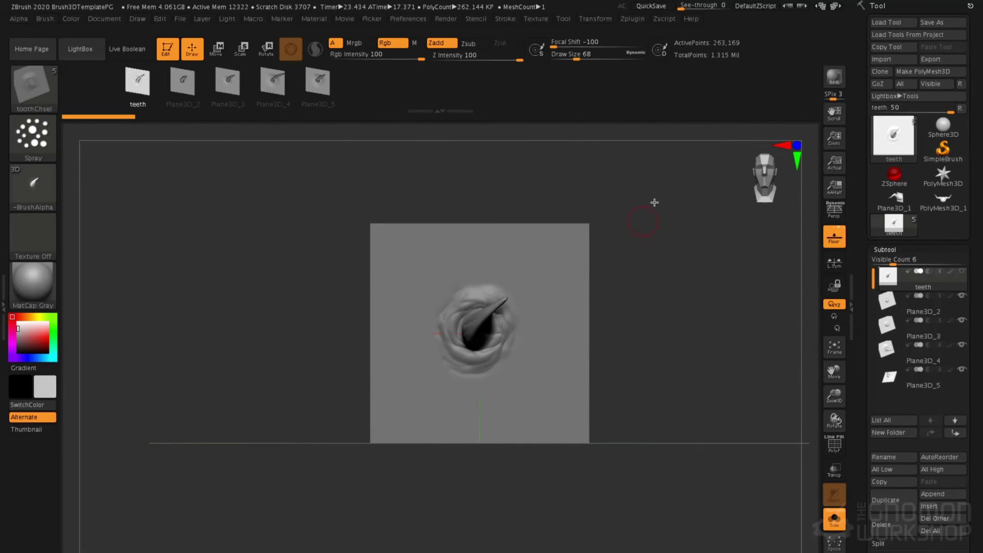
Open the PolyMesh3D_1 test sphere, turn to its bare lower area, and set the draw size to 97.
click(946, 208)
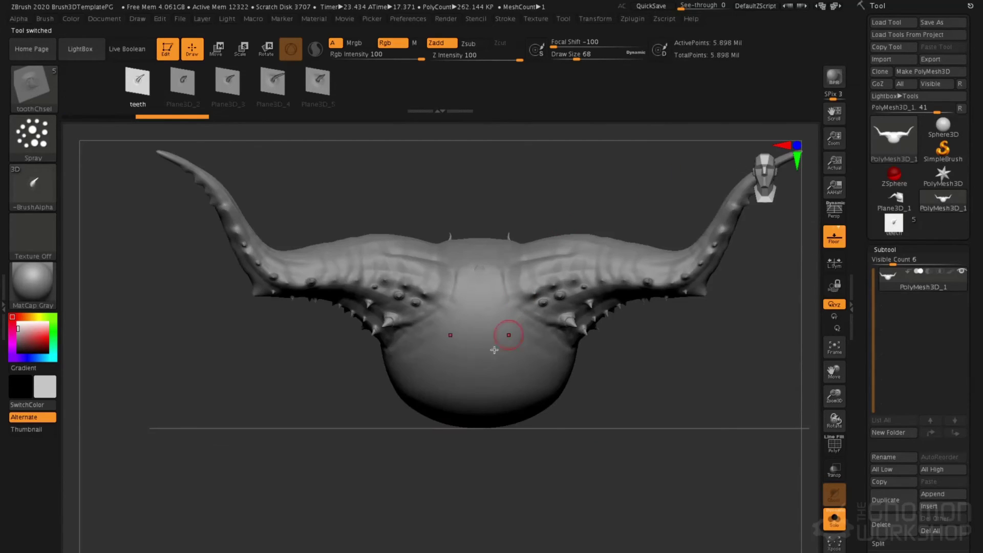
drag(467, 155, 374, 159)
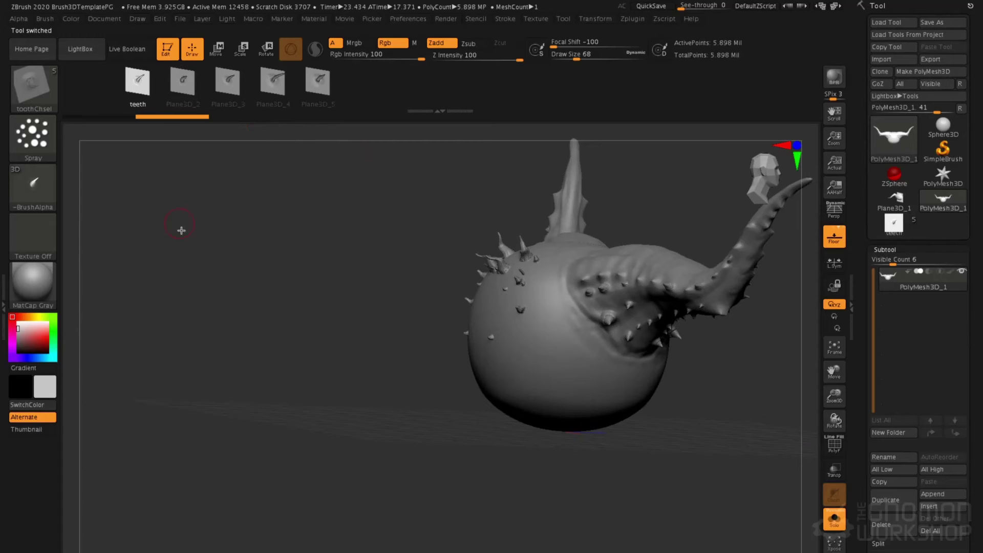
mouse_move(180, 229)
mouse_down()
mouse_move(172, 198)
mouse_move(208, 219)
mouse_move(210, 246)
mouse_up()
key(space)
drag(441, 290, 445, 291)
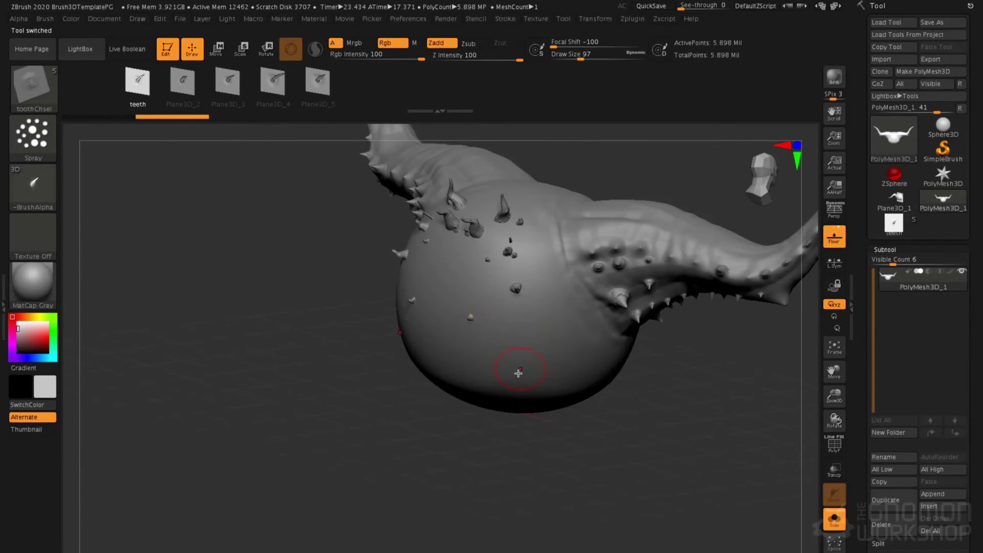
Undo the last sprayed horn stroke on the upper part of the sphere.
key(ctrl+z)
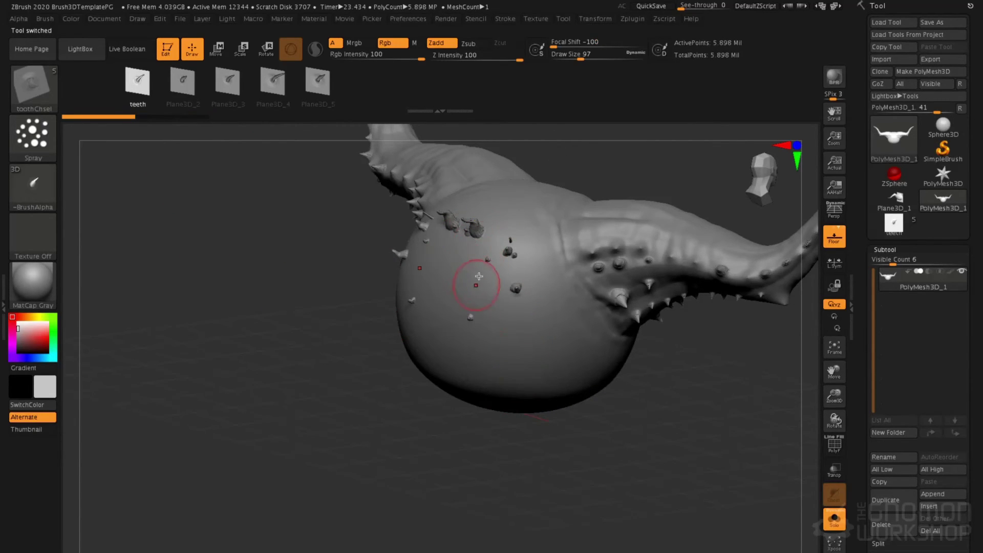
key(ctrl)
key(ctrl)
key(ctrl)
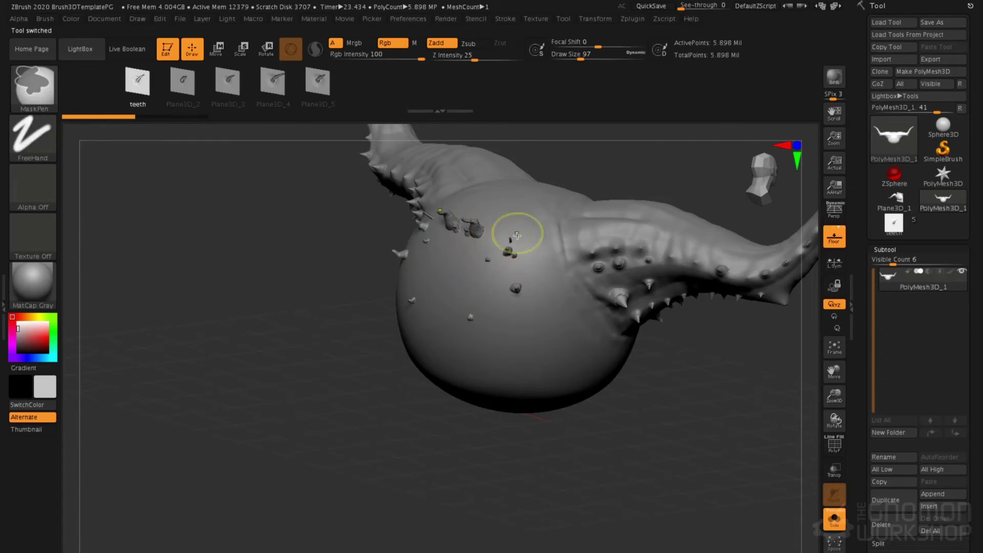
key(ctrl)
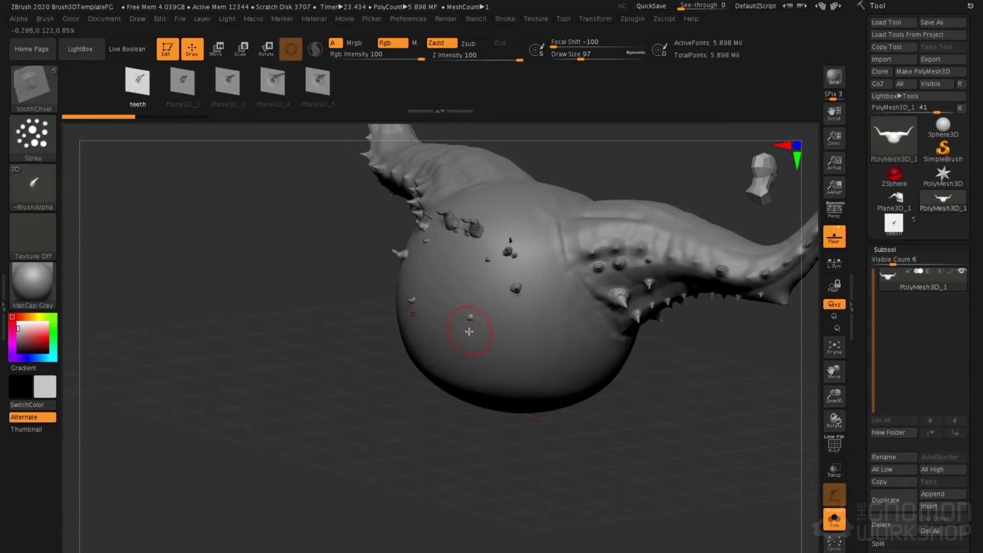
Spray the teeth alpha symmetrically over the lower part of the sphere, reducing the draw size to 74 for further strokes.
right_drag(430, 308, 454, 303)
right_drag(410, 334, 466, 260)
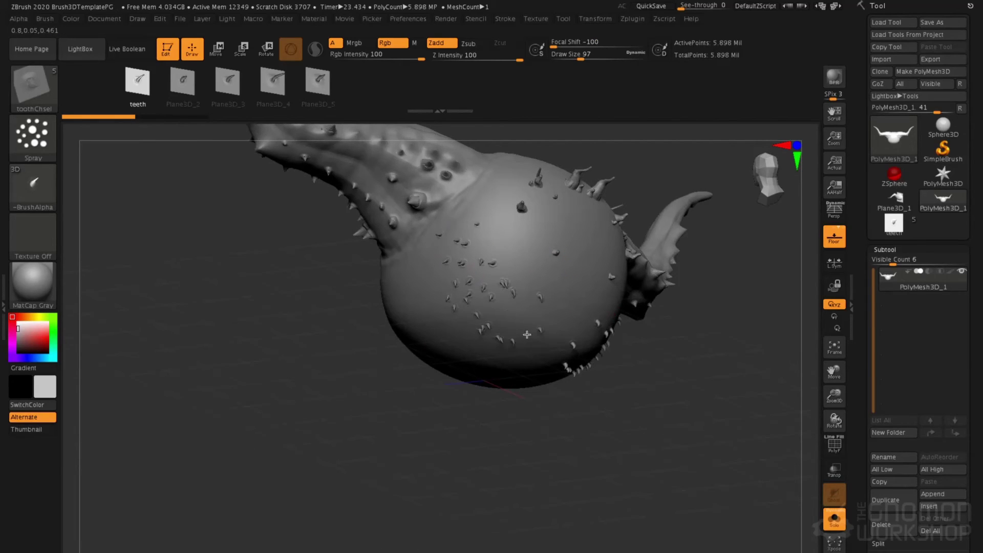
drag(526, 334, 494, 351)
mouse_move(489, 348)
right_down()
mouse_move(460, 242)
mouse_move(448, 354)
mouse_move(499, 361)
right_up()
key(space)
mouse_move(441, 347)
mouse_down()
mouse_move(433, 347)
mouse_move(437, 410)
mouse_up()
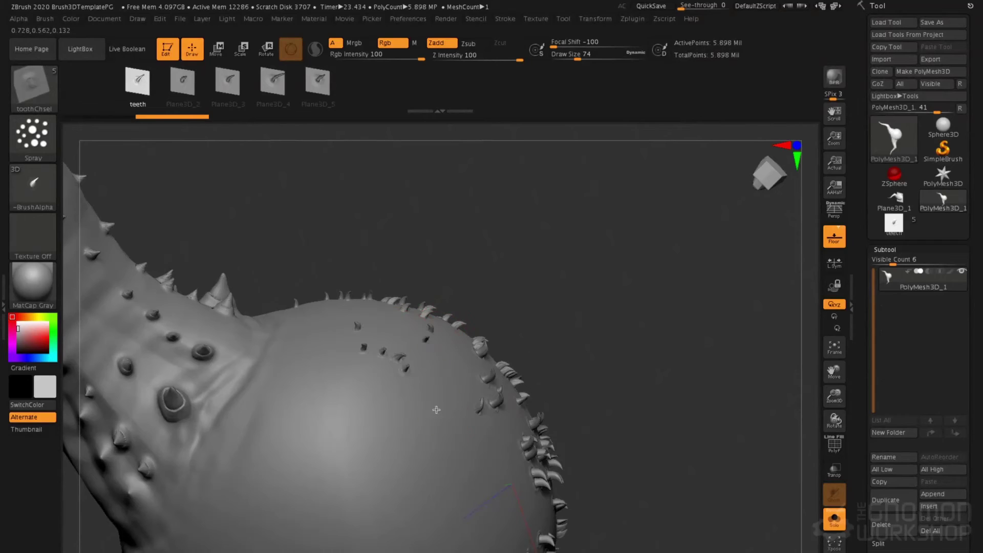
Spray the Plane3D_2 tooth alpha over the bare front and side areas of the sphere.
right_drag(450, 423, 392, 322)
click(196, 87)
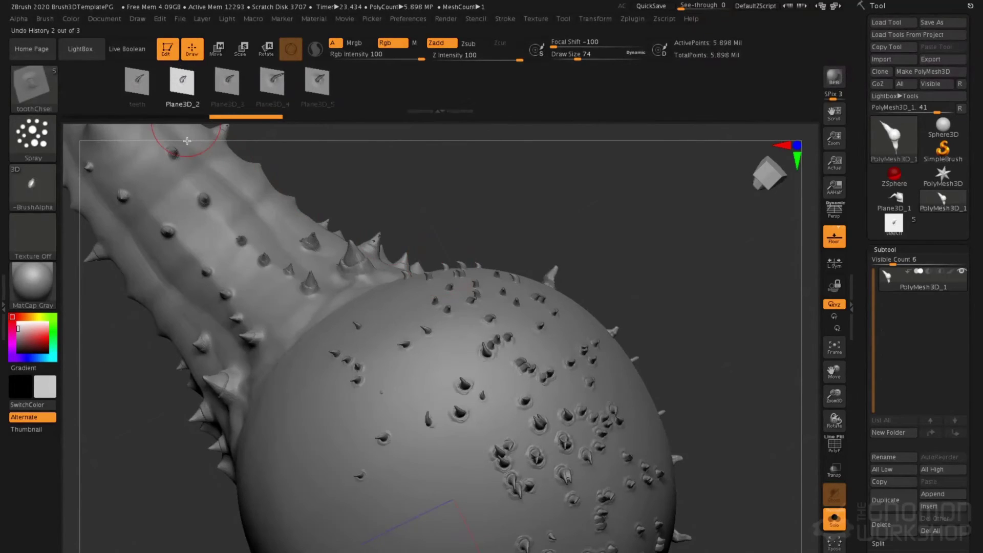
right_drag(373, 352, 421, 329)
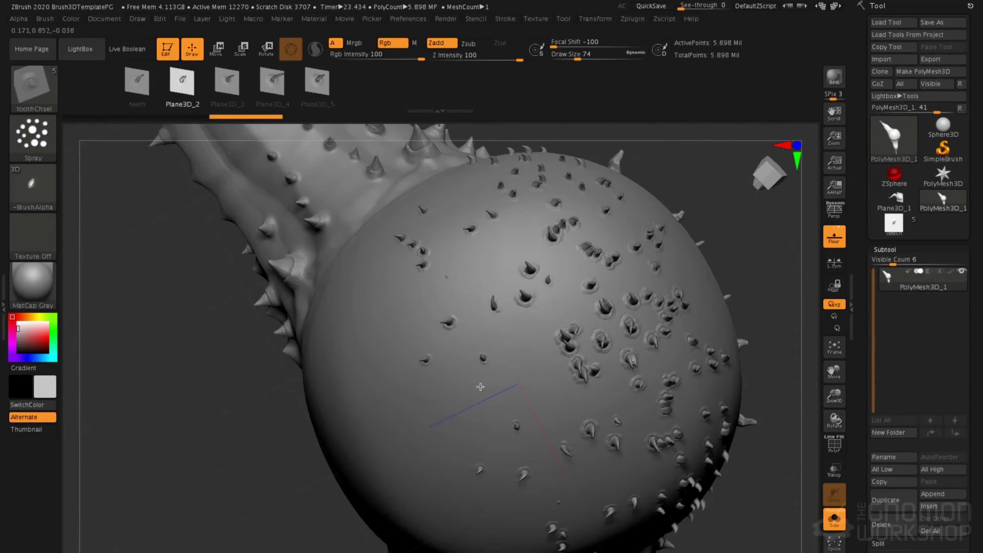
drag(480, 387, 464, 474)
mouse_move(398, 303)
mouse_down()
mouse_move(382, 422)
mouse_move(402, 473)
mouse_up()
drag(453, 277, 566, 477)
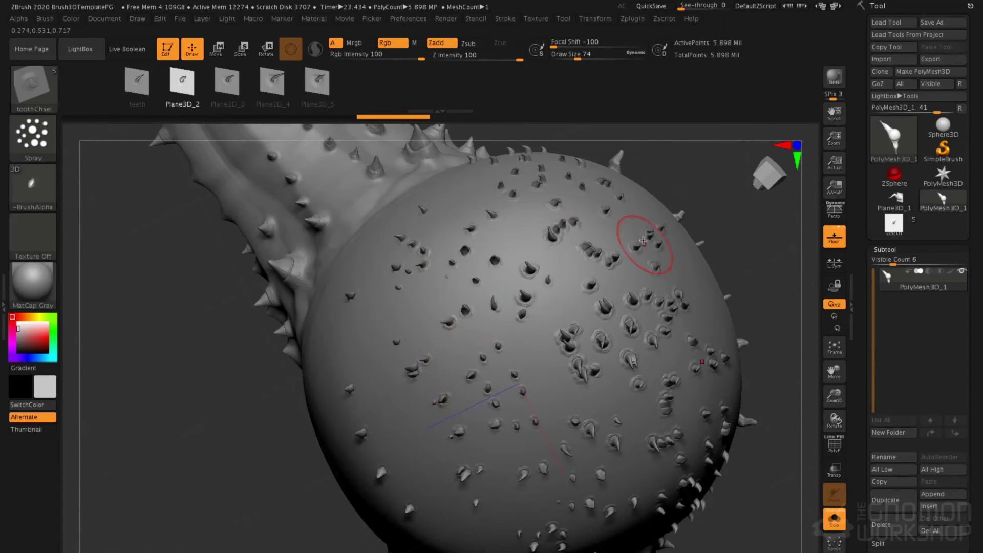
right_drag(646, 238, 584, 300)
mouse_move(701, 192)
alt+right_down()
mouse_move(604, 246)
mouse_move(578, 282)
alt+right_up()
mouse_move(569, 246)
mouse_down()
mouse_move(652, 248)
mouse_move(577, 355)
mouse_up()
Spray the Plane3D_4 tooth alpha over the sphere's remaining bare side and up to the base of the horn.
alt+right_drag(613, 198, 560, 310)
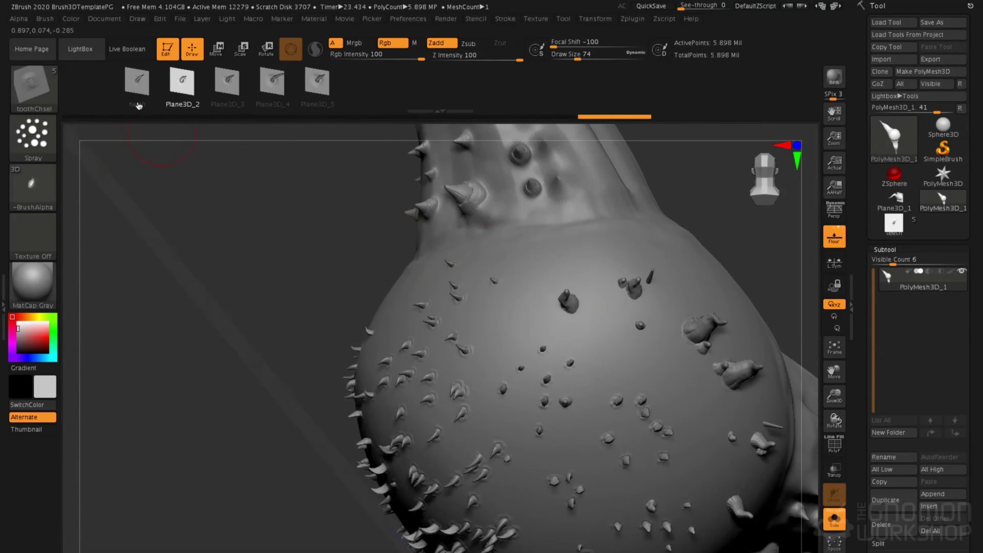
click(272, 82)
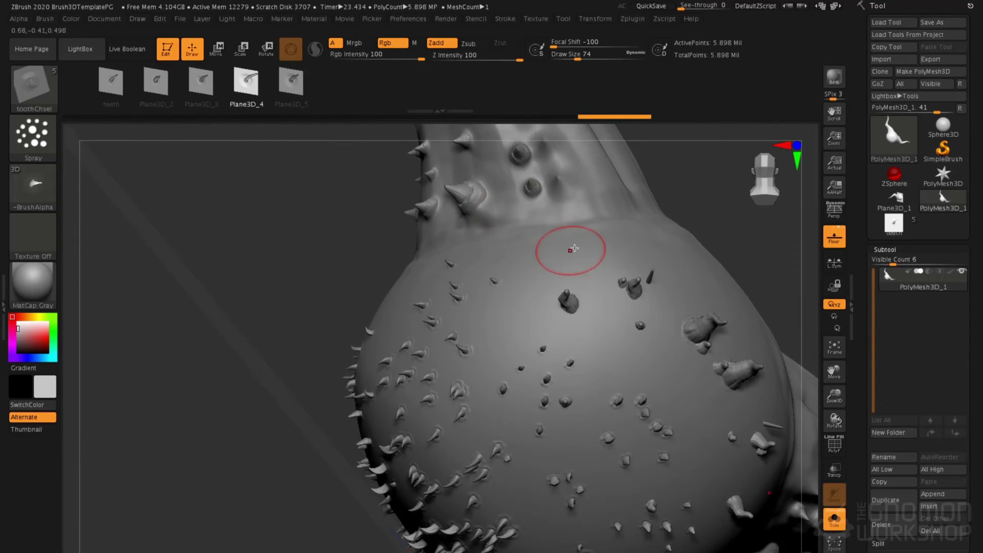
mouse_move(573, 250)
mouse_down()
mouse_move(543, 310)
mouse_move(616, 340)
mouse_up()
right_drag(733, 274, 575, 275)
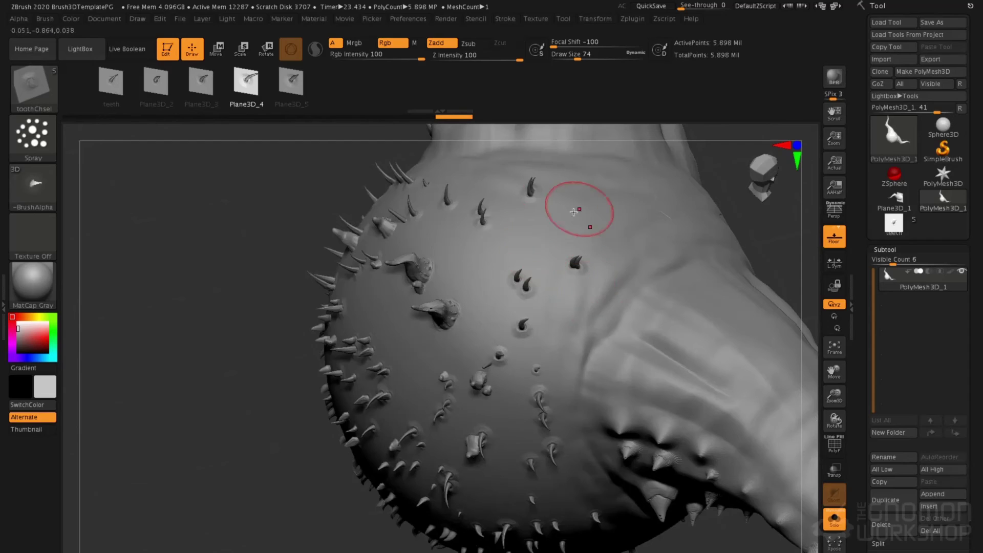
mouse_move(573, 212)
mouse_down()
mouse_move(558, 277)
mouse_move(586, 366)
mouse_up()
mouse_move(614, 294)
mouse_down()
mouse_move(635, 210)
mouse_move(709, 243)
mouse_up()
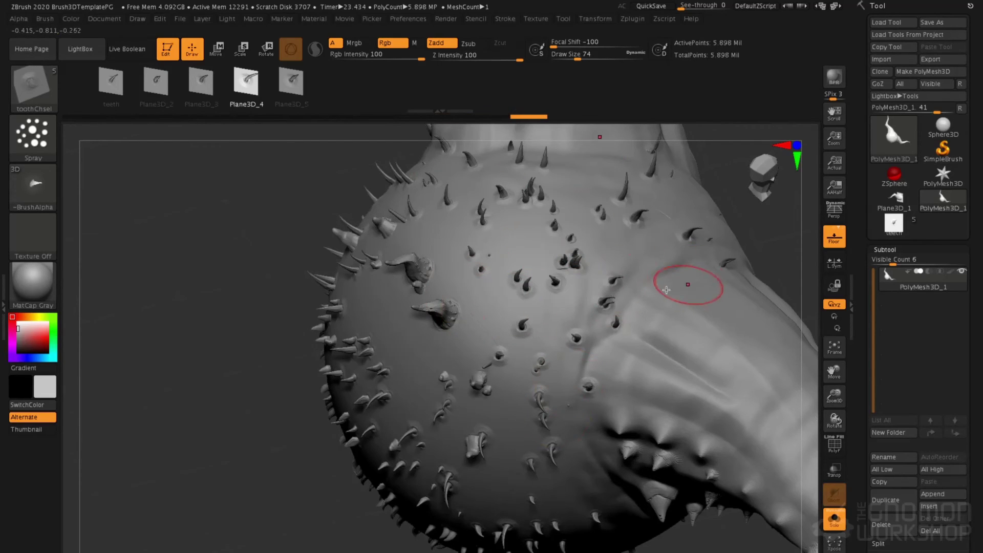
drag(666, 290, 644, 348)
ctrl+right_drag(616, 289, 614, 264)
right_drag(558, 342, 543, 285)
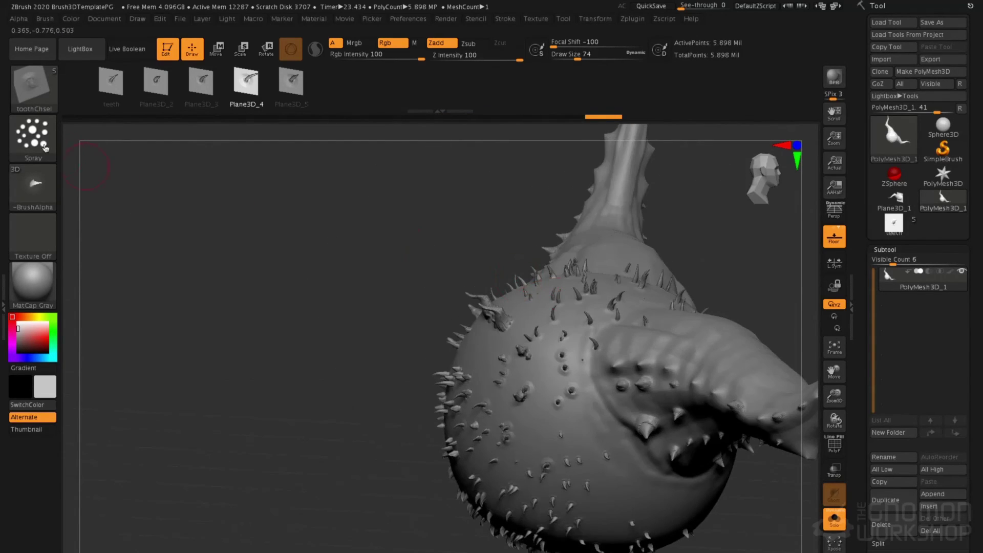
Set the spray stroke's flow to 0.47435 and lower its placement variance to about 0.55.
click(45, 148)
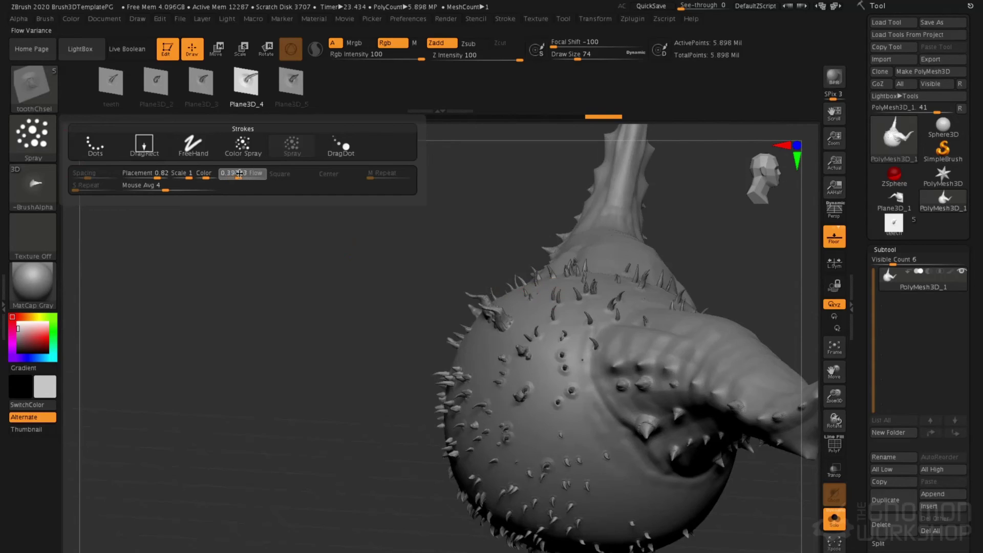
click(45, 144)
drag(154, 173, 135, 173)
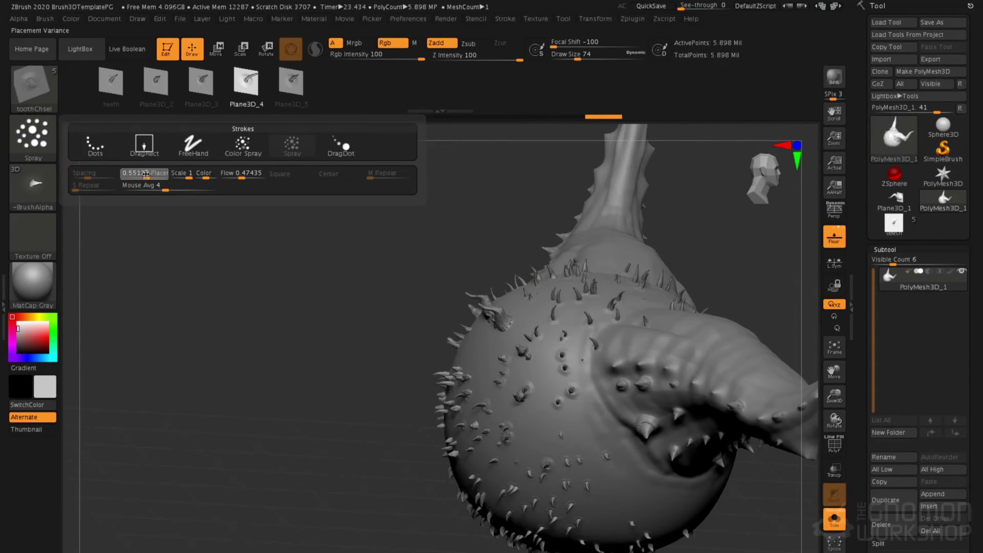
Spray dense symmetrical patches of Plane3D_4 teeth between the two horns on the sphere.
right_drag(660, 262, 595, 282)
alt+right_drag(568, 425, 566, 312)
mouse_move(573, 279)
mouse_down()
mouse_move(588, 329)
mouse_move(553, 393)
mouse_up()
right_drag(555, 387, 623, 346)
ctrl+right_drag(613, 308, 607, 383)
mouse_move(613, 311)
mouse_down()
mouse_move(589, 472)
mouse_move(635, 370)
mouse_up()
mouse_move(613, 341)
right_down()
mouse_move(555, 333)
mouse_move(609, 293)
right_up()
mouse_move(584, 518)
alt+right_down()
mouse_move(621, 432)
mouse_move(620, 343)
alt+right_up()
alt+right_drag(664, 424, 601, 417)
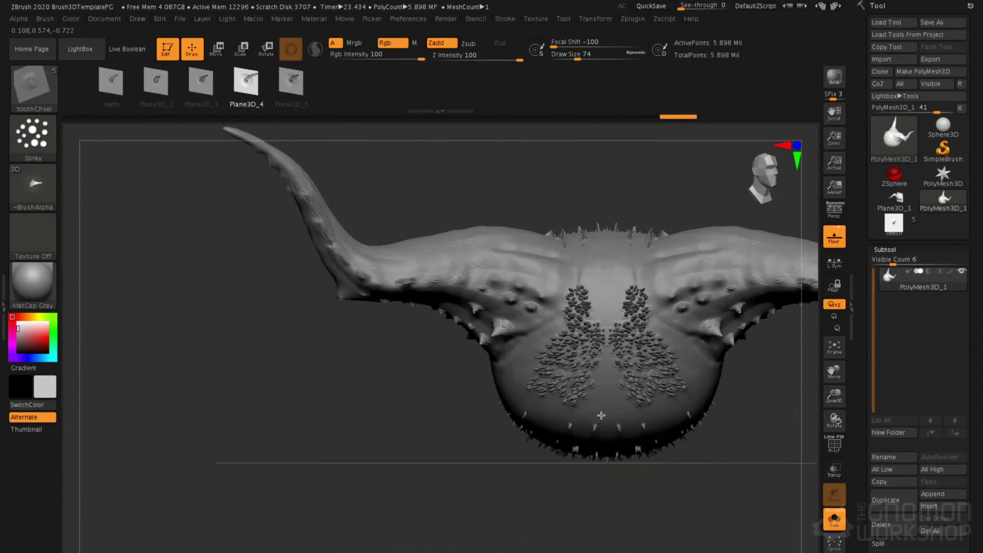
Switch to the teeth tool and examine its plane subtools from teeth through Plane3D_5.
click(894, 226)
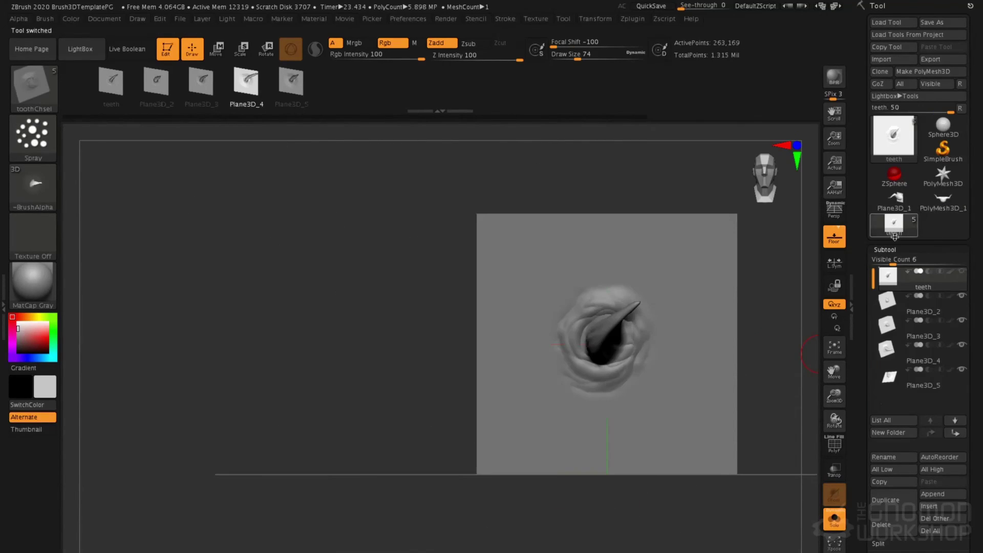
right_drag(520, 364, 552, 358)
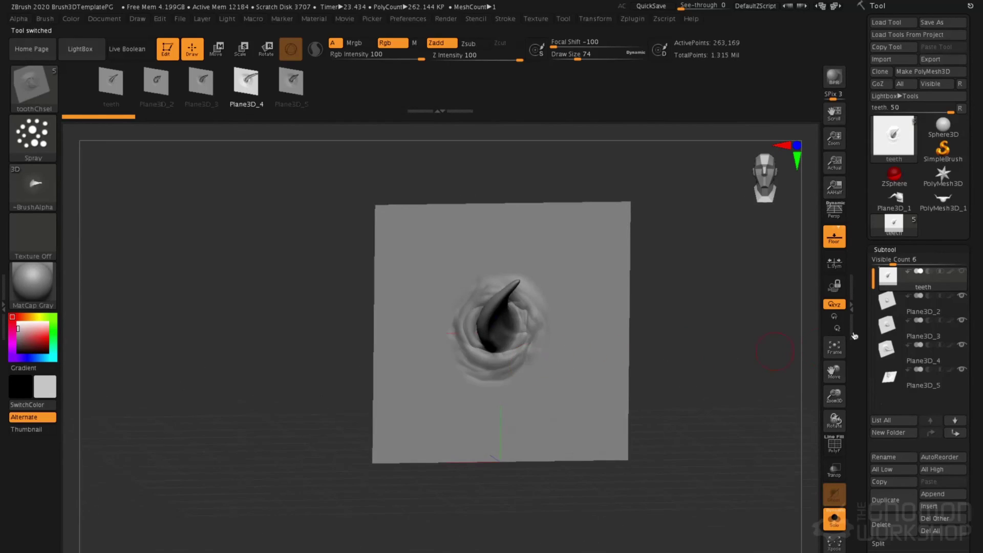
mouse_move(893, 397)
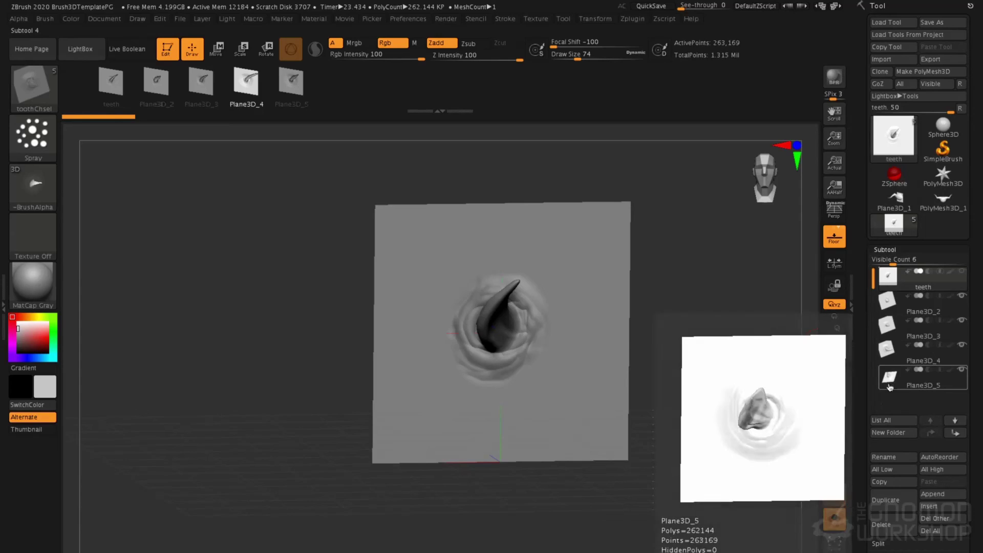
drag(169, 236, 183, 242)
Reset all brushes to their defaults and select the stock Chisel3D brush.
click(46, 19)
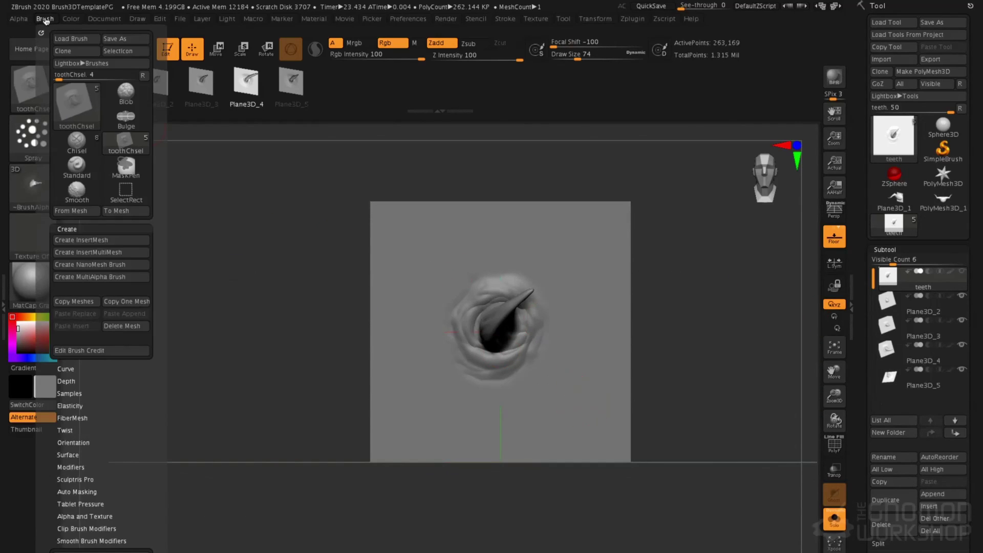
click(45, 20)
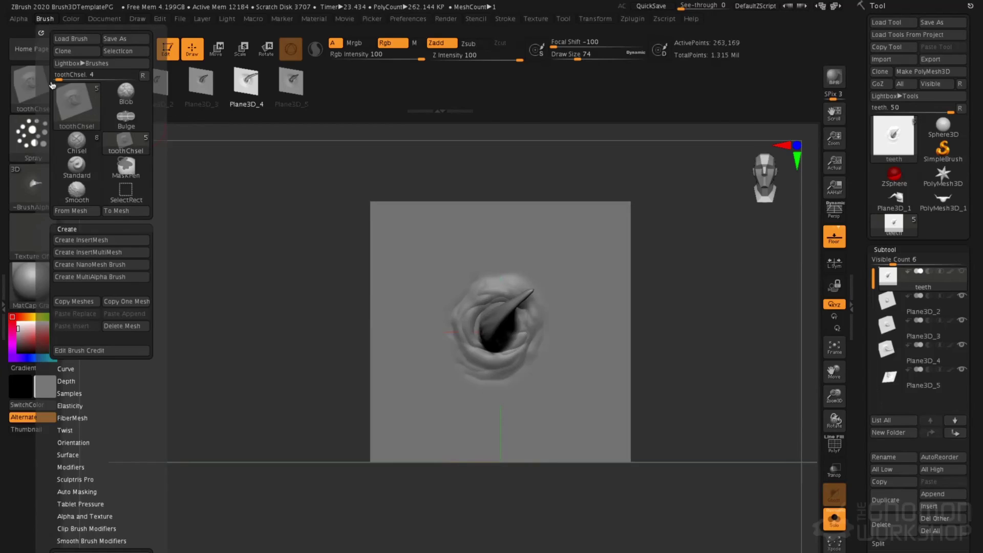
click(78, 277)
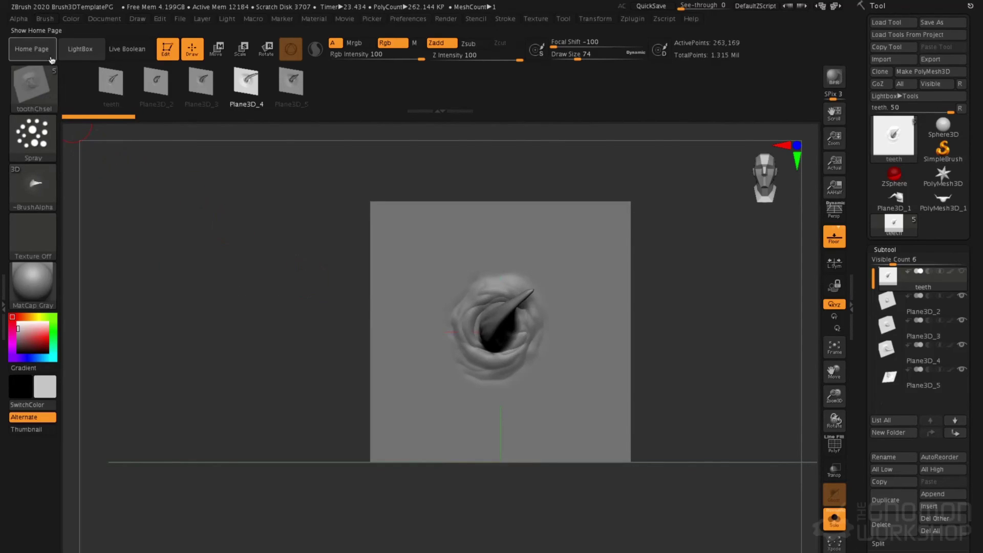
click(45, 19)
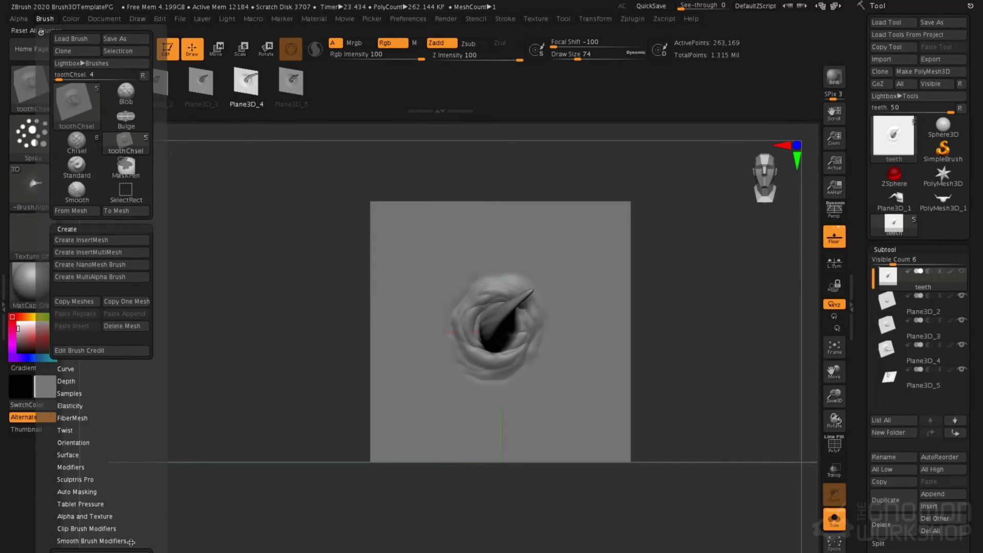
click(41, 31)
key(b)
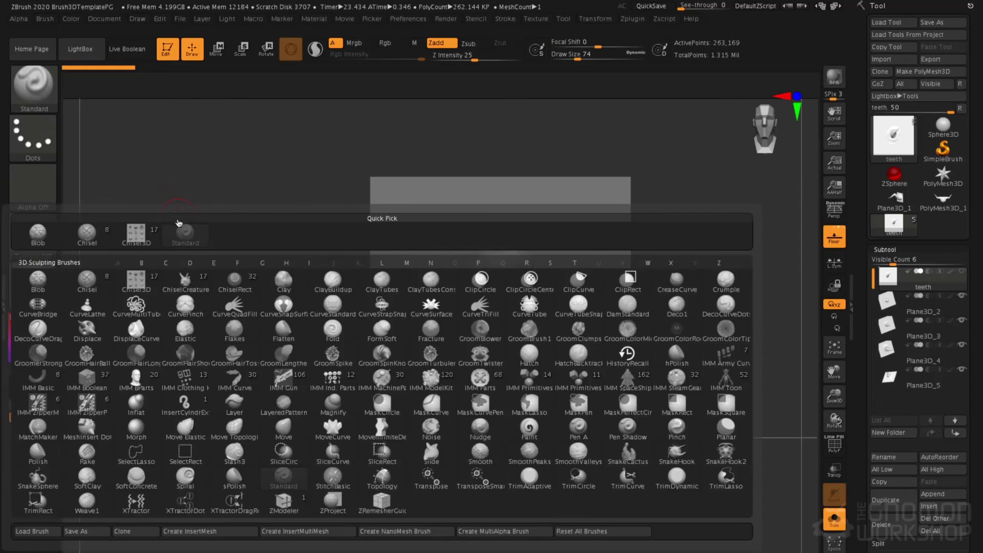
key(c)
click(135, 287)
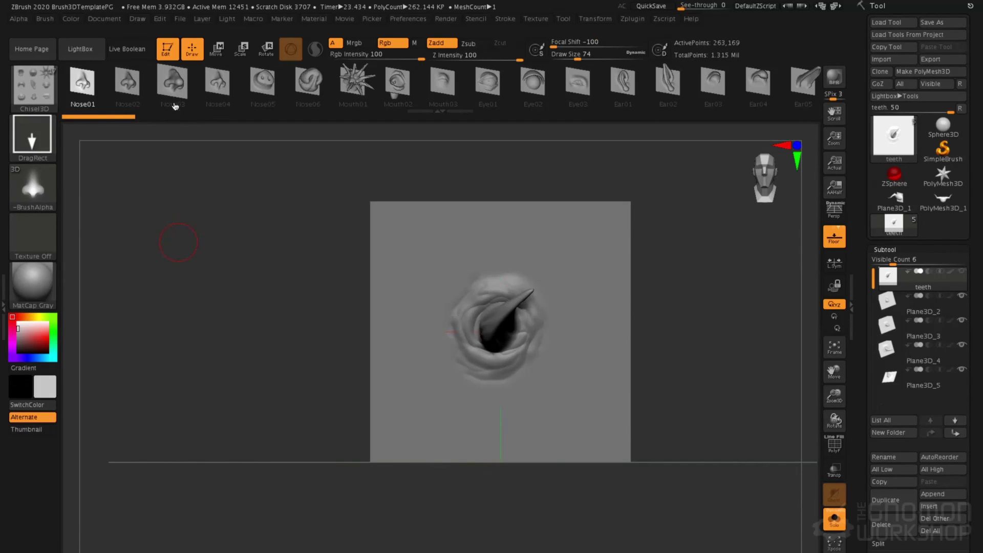
Load the saved toothChsel.ZBP brush from the 19_VDM brushes folder.
click(44, 19)
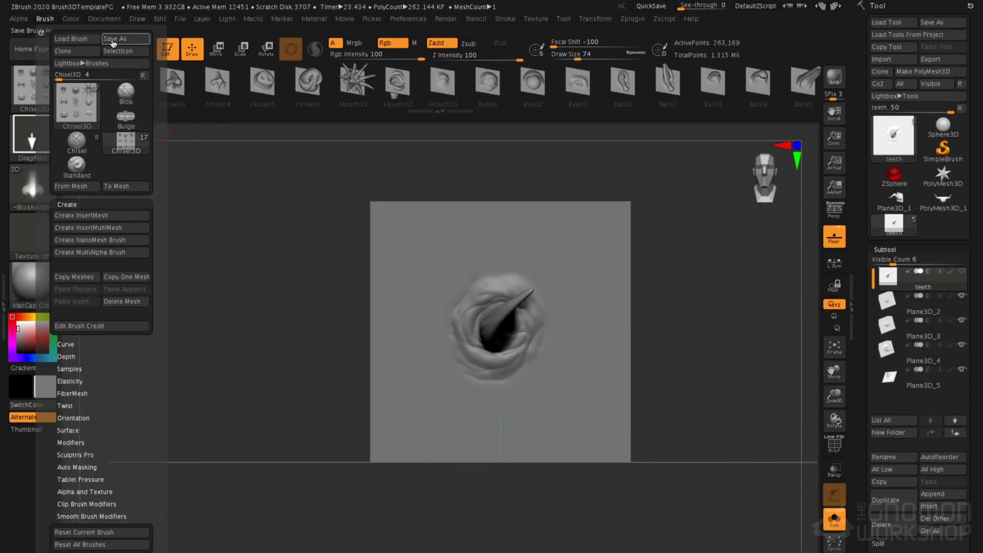
click(74, 39)
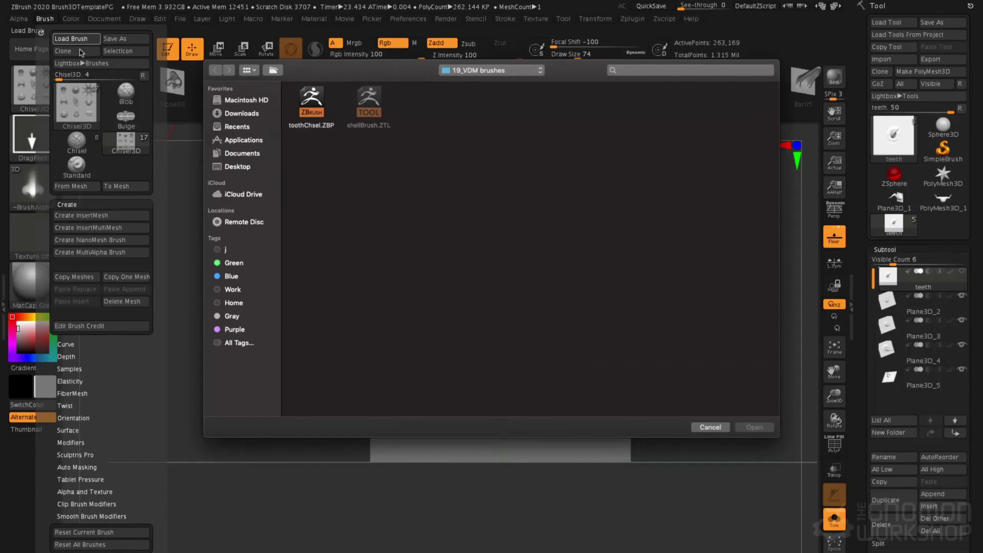
double_click(312, 105)
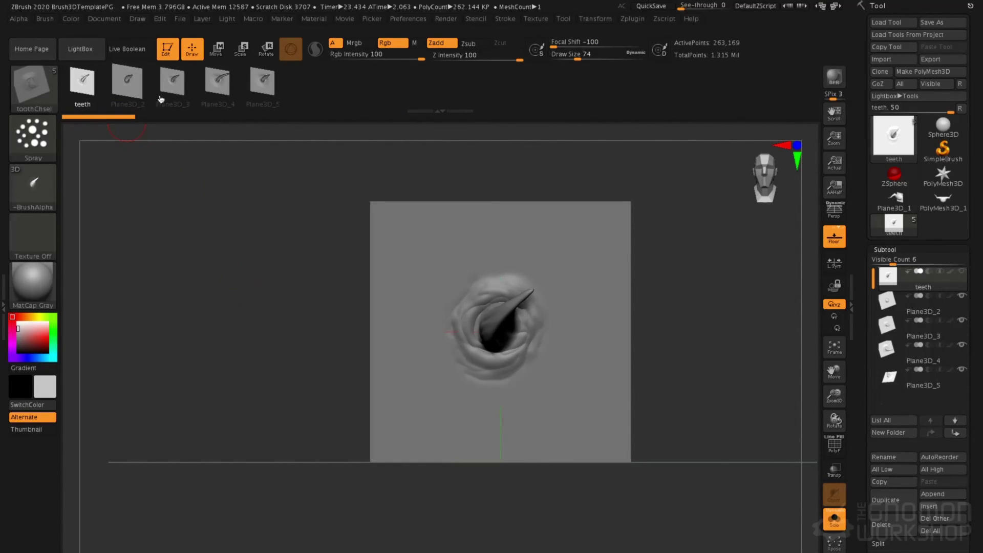
Switch to the Blob brush and set the active color to white.
click(46, 96)
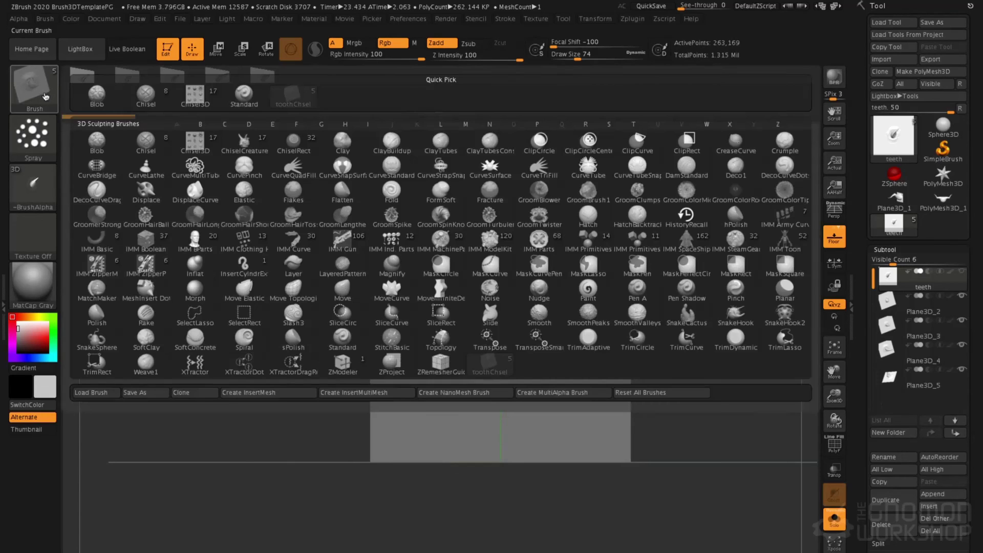
click(264, 266)
key(c)
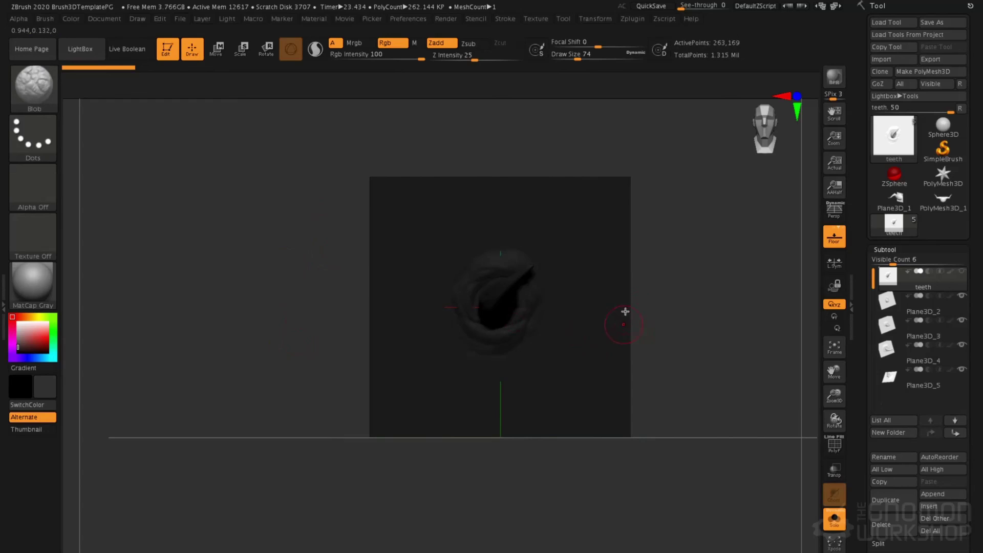
drag(29, 334, 7, 312)
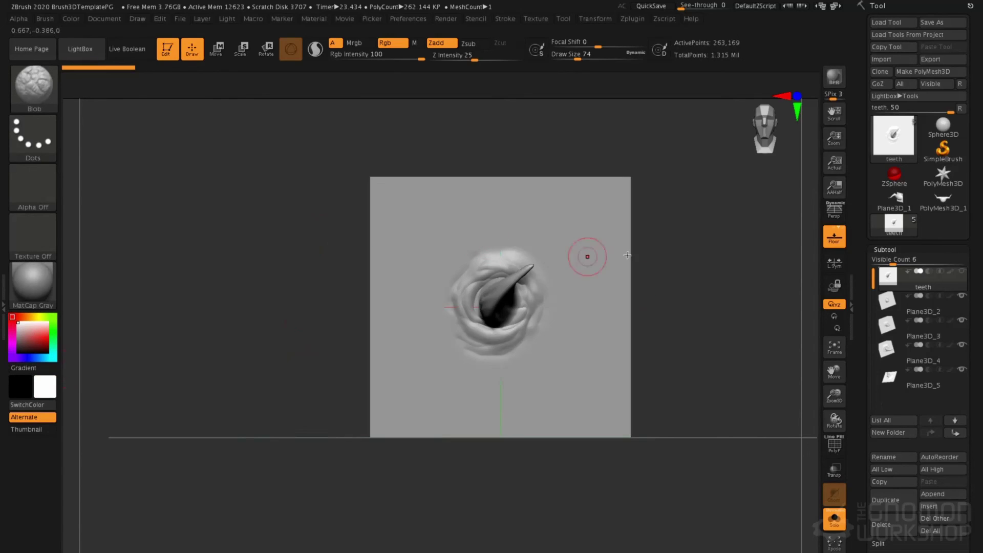
mouse_move(633, 271)
alt+mouse_down()
mouse_move(588, 264)
mouse_move(635, 287)
mouse_move(643, 305)
alt+mouse_up()
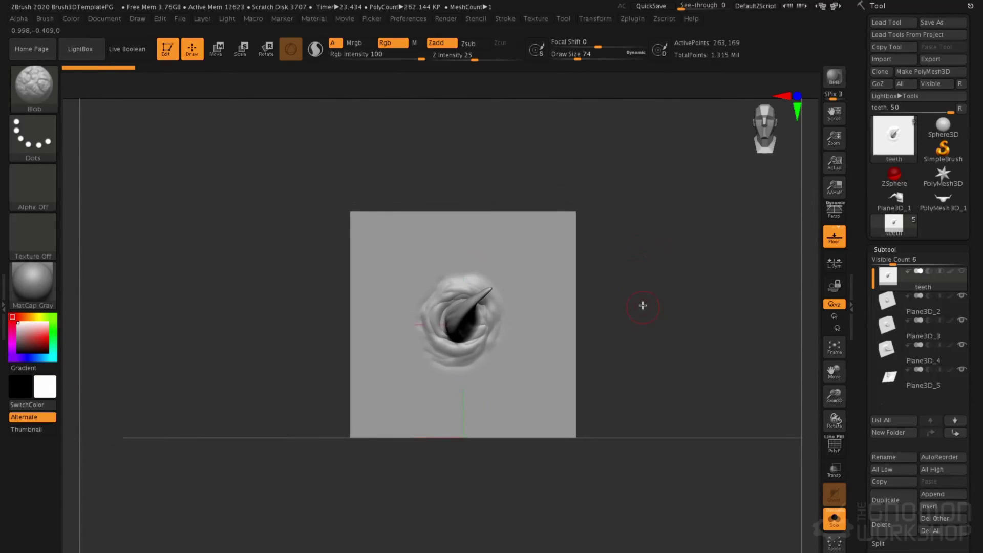